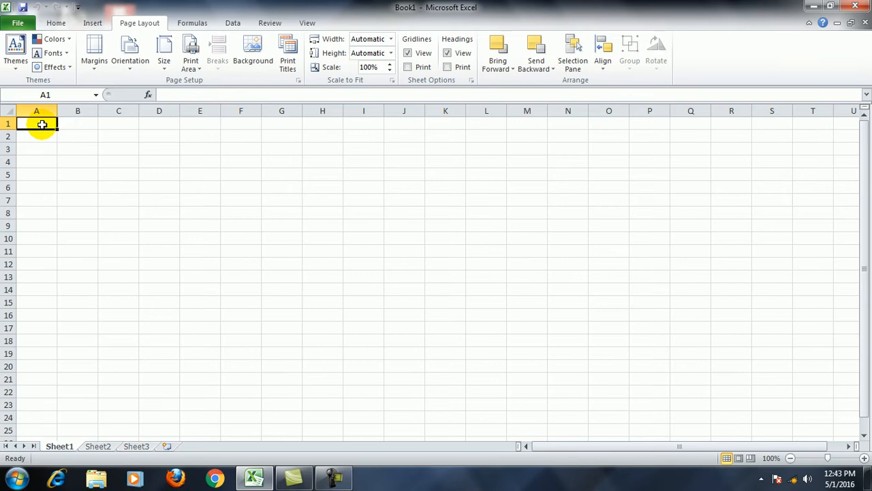
Enter the headers PRODUCT in A1 and QUANTITY in B1, and widen column B to fit its header.
{"action": "type", "text": "PRODUCT"}
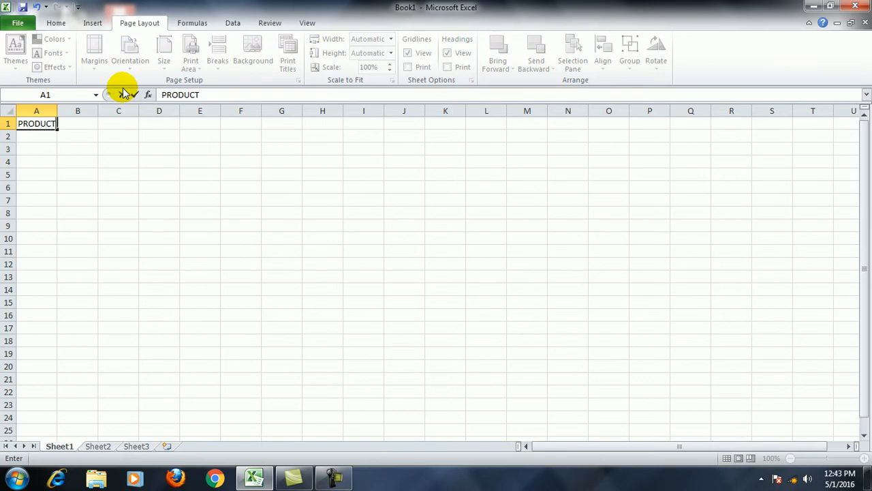
{"action": "key", "text": "Tab"}
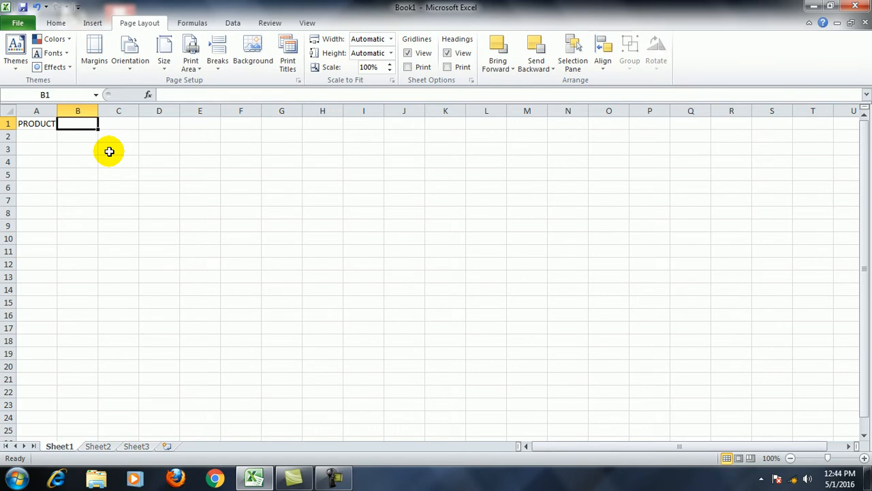
{"action": "type", "text": "QUANTITY"}
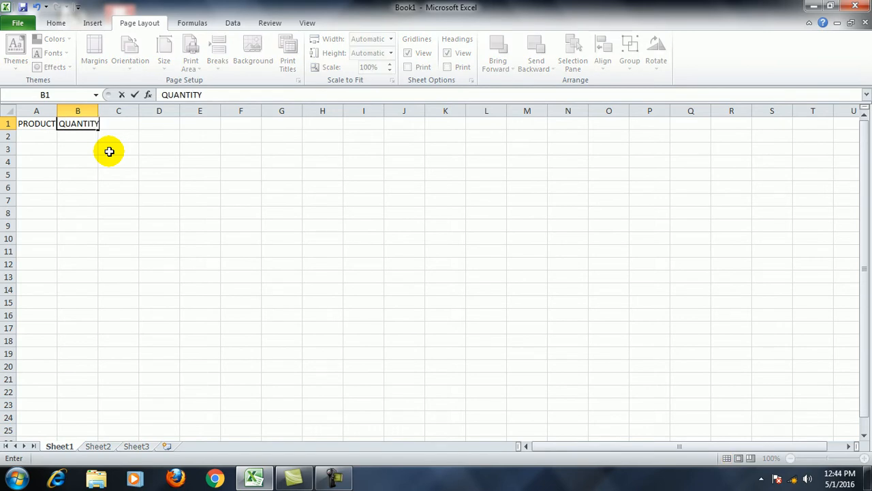
{"action": "key", "text": "Tab"}
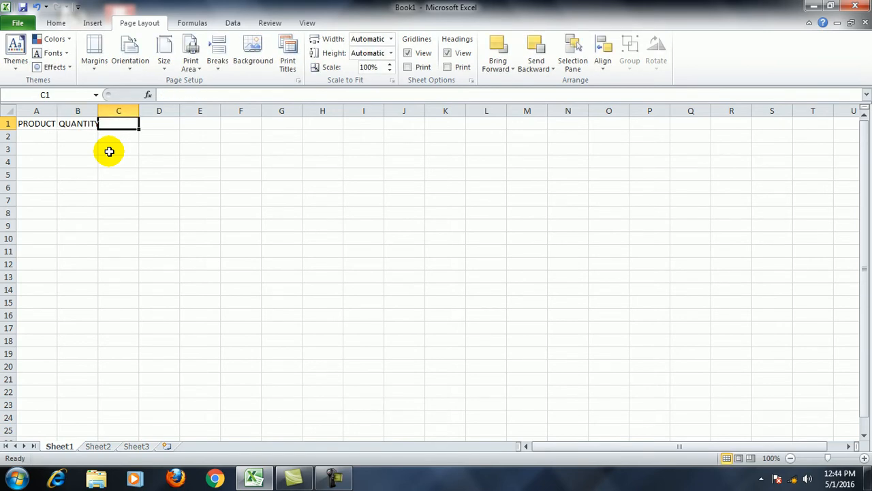
{"action": "left_click_drag", "start_coordinate": [100, 110], "coordinate": [104, 111]}
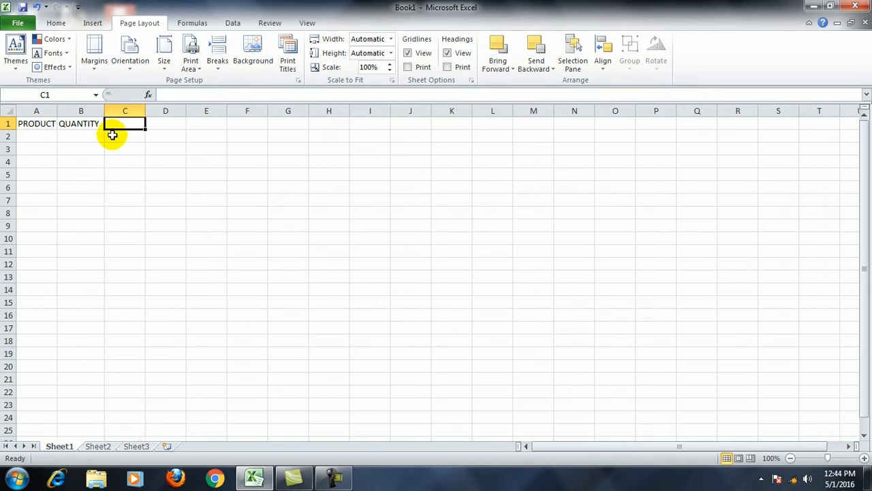
{"action": "left_click", "coordinate": [43, 136]}
{"action": "left_click", "coordinate": [38, 148]}
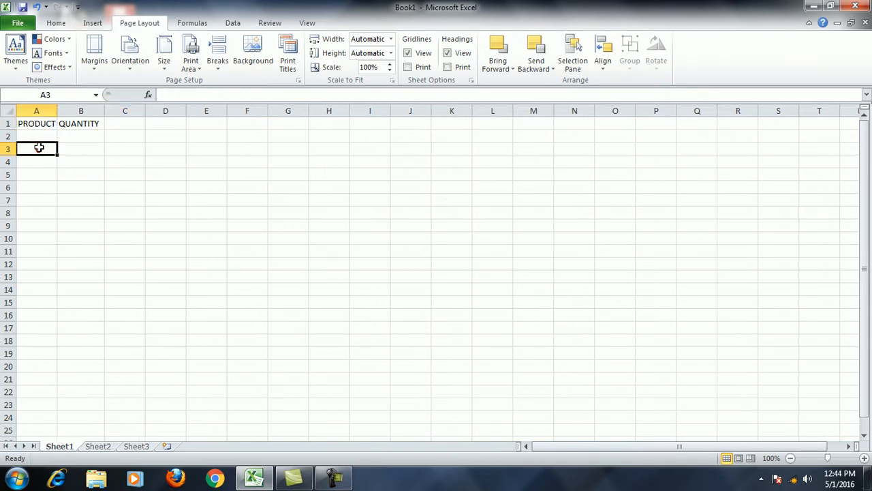
{"action": "left_click", "coordinate": [41, 137]}
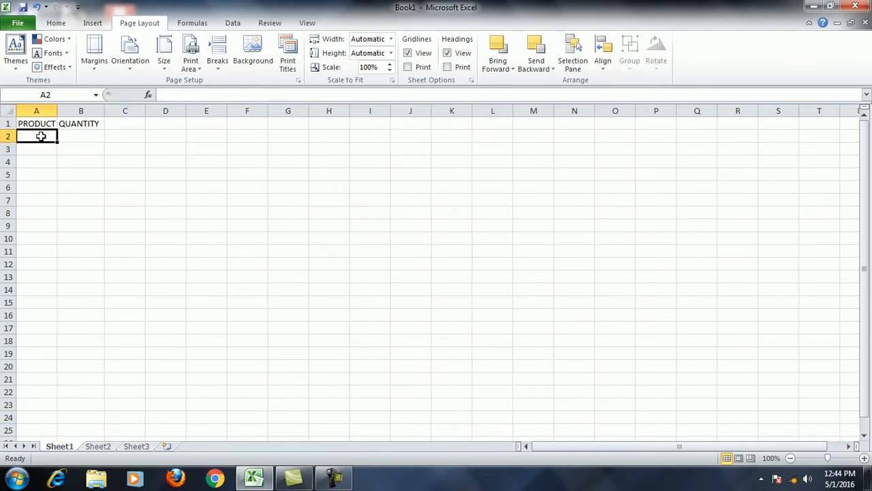
Add the headers RATE in C1 and AMOUNT in D1, and change the Windows color scheme to Windows 7 Basic.
{"action": "left_click", "coordinate": [115, 123]}
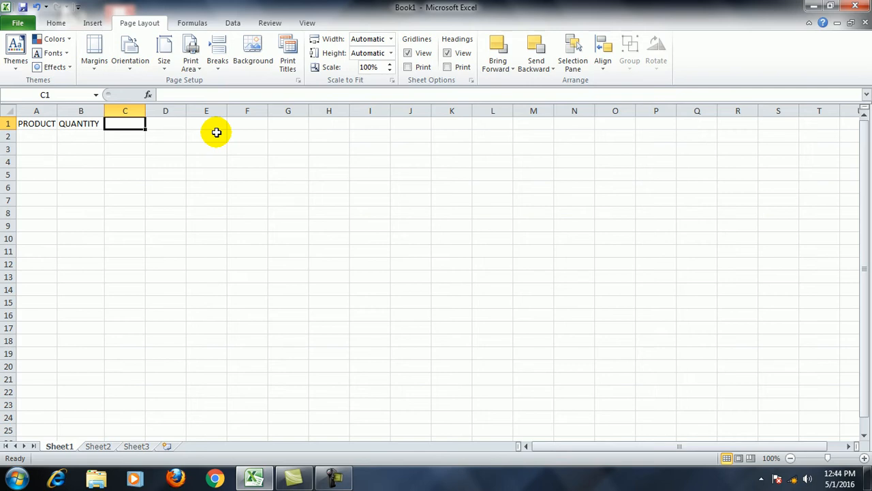
{"action": "type", "text": "RATE"}
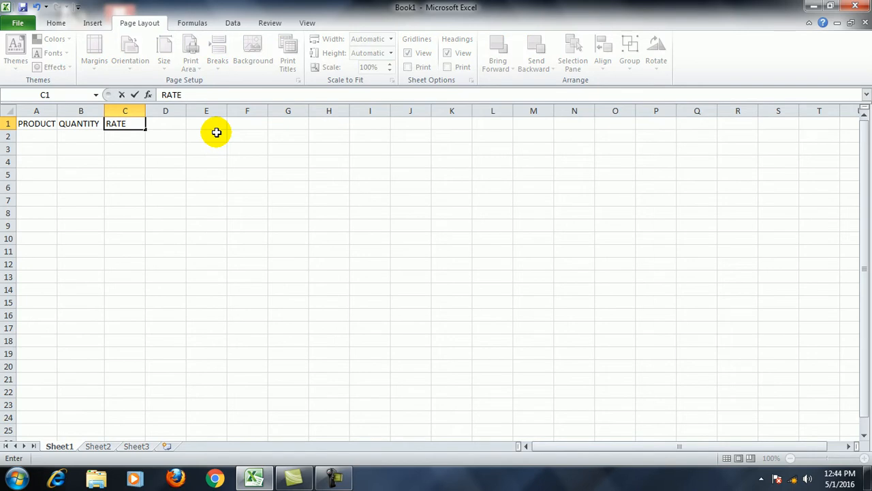
{"action": "key", "text": "Tab"}
{"action": "type", "text": "AMOUNT"}
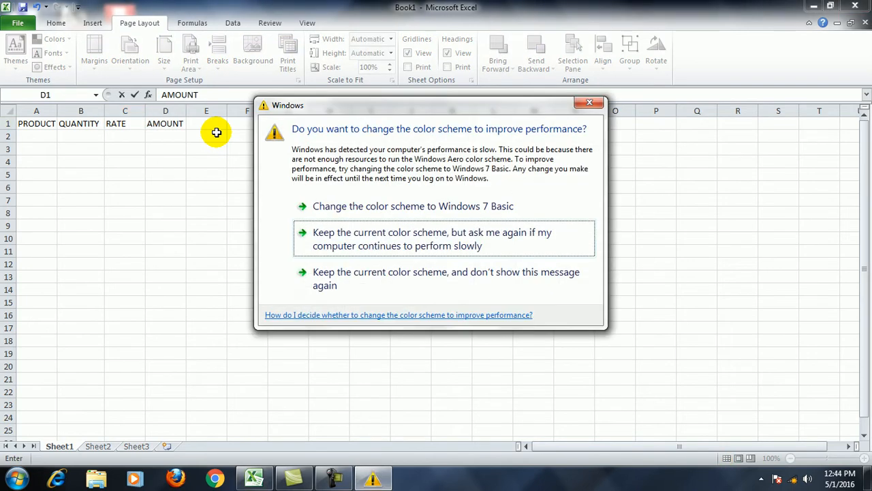
{"action": "left_click", "coordinate": [328, 205]}
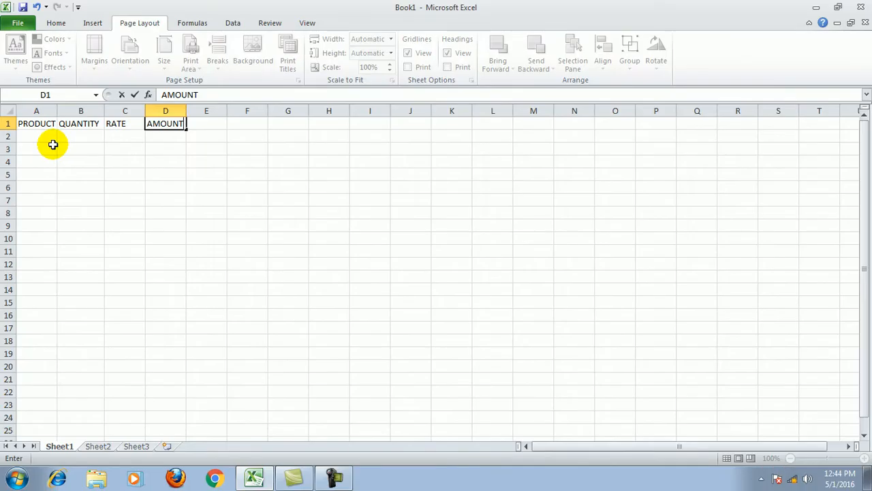
Enter RICE as the product in A2 and widen column A slightly.
{"action": "left_click", "coordinate": [41, 136]}
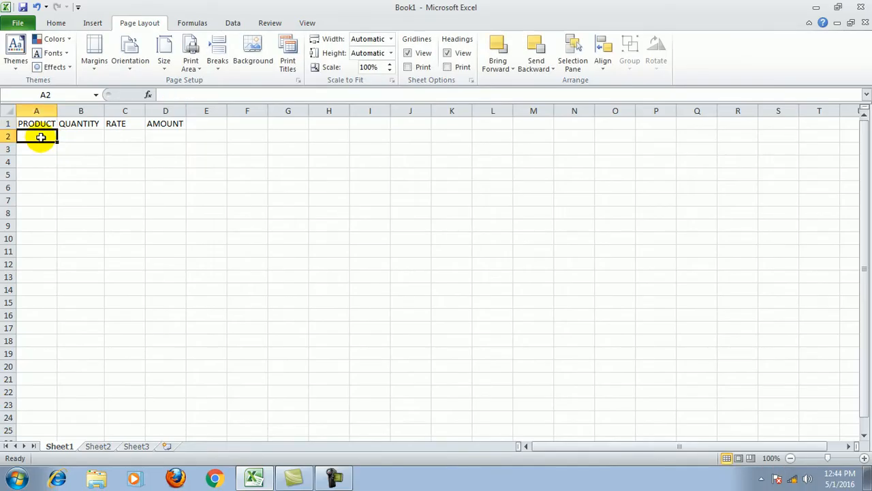
{"action": "type", "text": "RICE"}
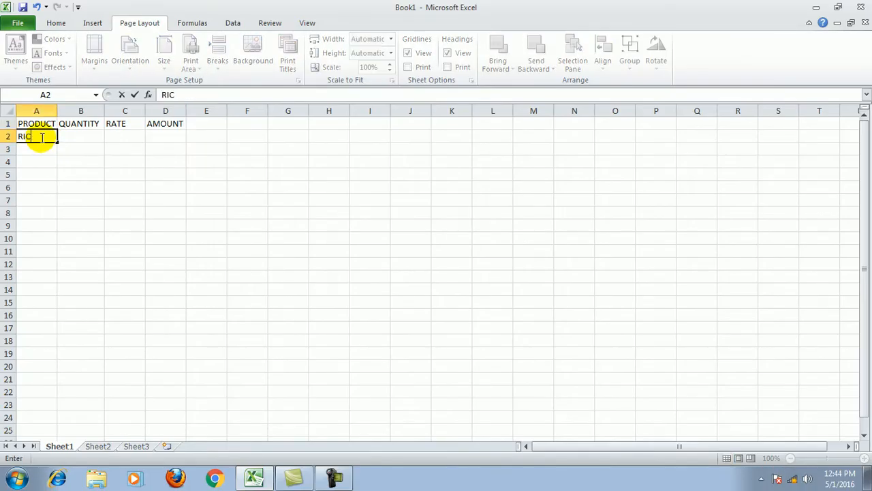
{"action": "left_click", "coordinate": [52, 175]}
{"action": "left_click_drag", "start_coordinate": [58, 111], "coordinate": [64, 111]}
Enter the quantity 5500 in B2 and the rate 19.19 in C2 for RICE.
{"action": "left_click", "coordinate": [94, 137]}
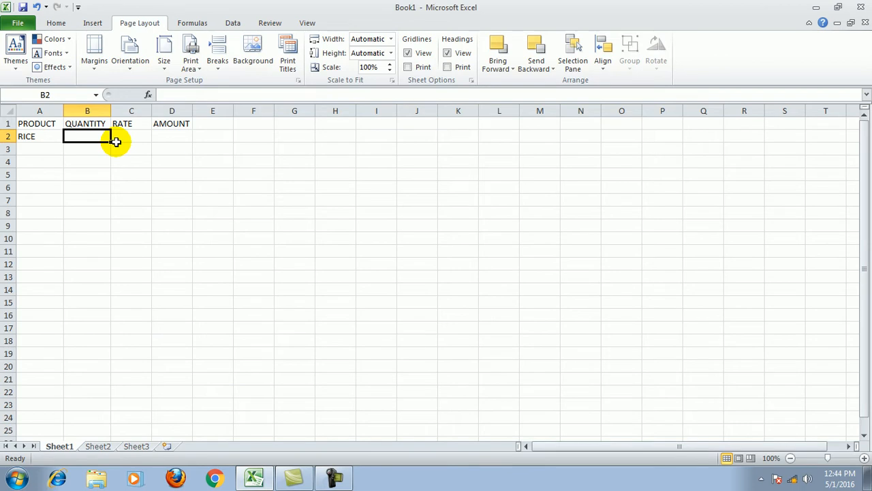
{"action": "type", "text": "5500"}
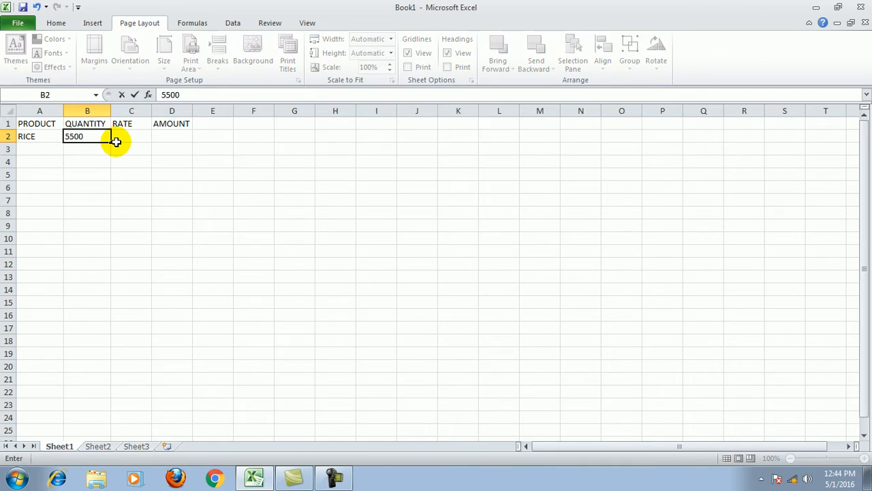
{"action": "left_click", "coordinate": [131, 137]}
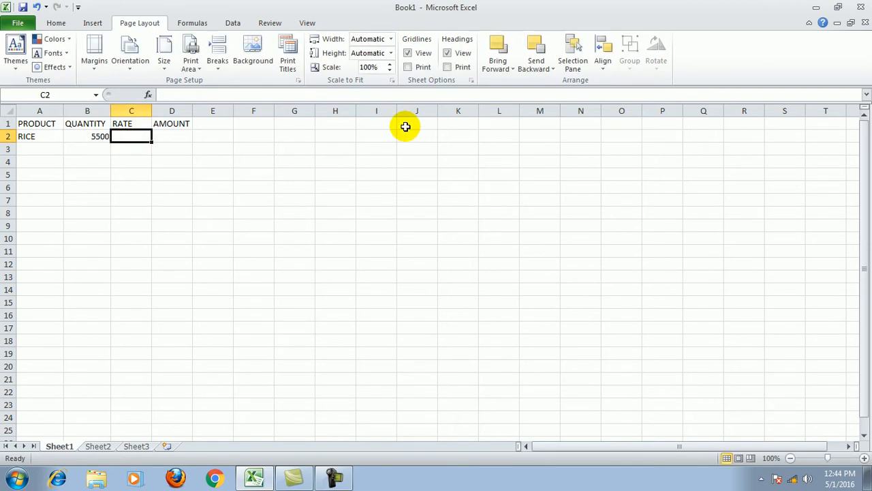
{"action": "type", "text": "1"}
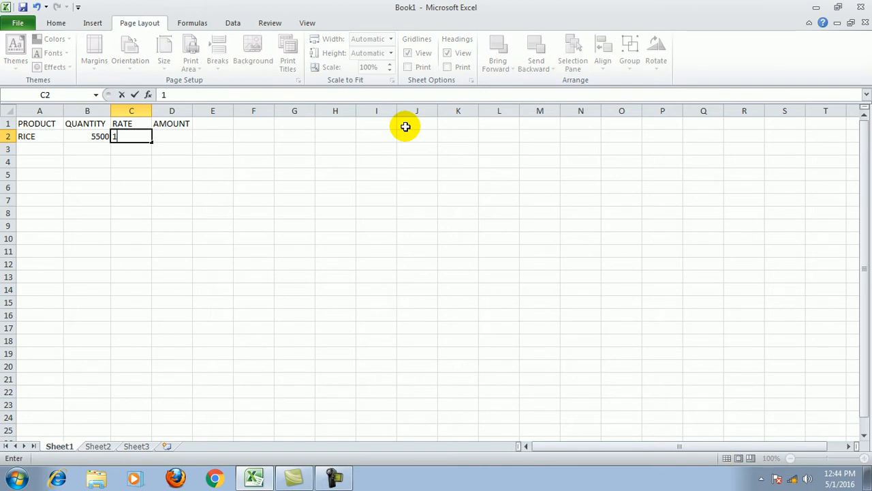
{"action": "type", "text": "9.19"}
{"action": "left_click", "coordinate": [323, 264]}
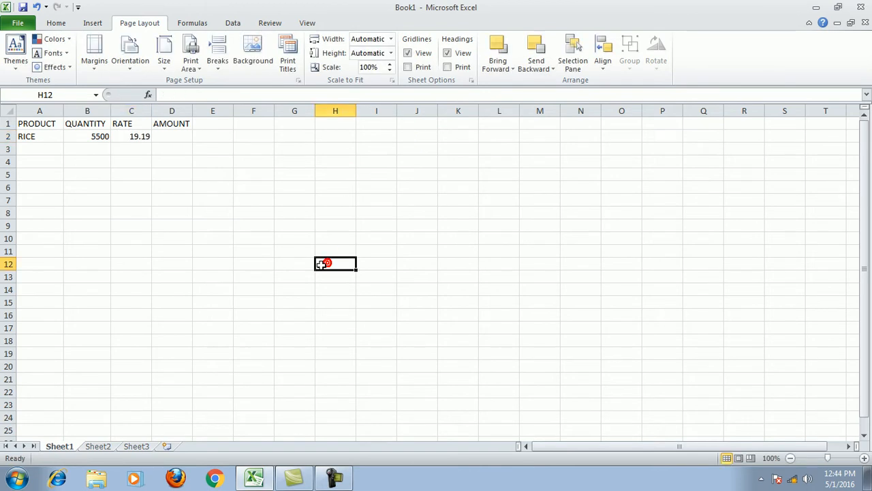
Calculate the RICE amount in D2 with the formula =SUM(B2*C2).
{"action": "left_click", "coordinate": [182, 137]}
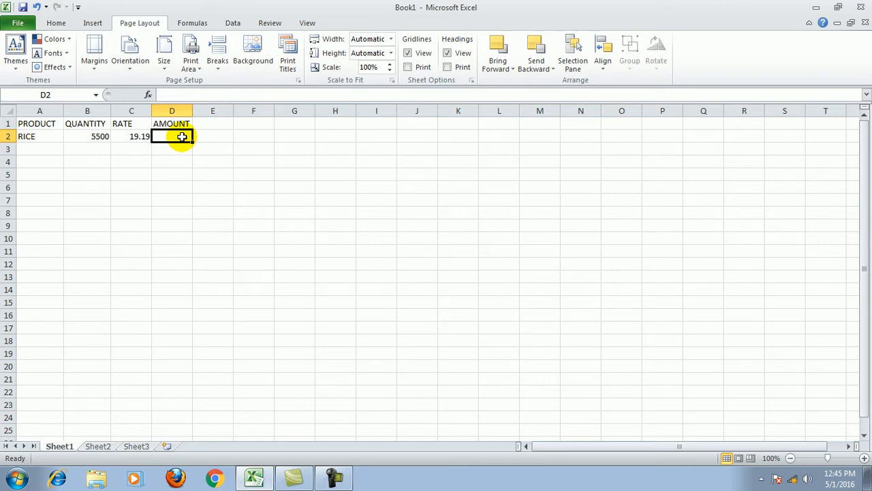
{"action": "type", "text": "=SUM"}
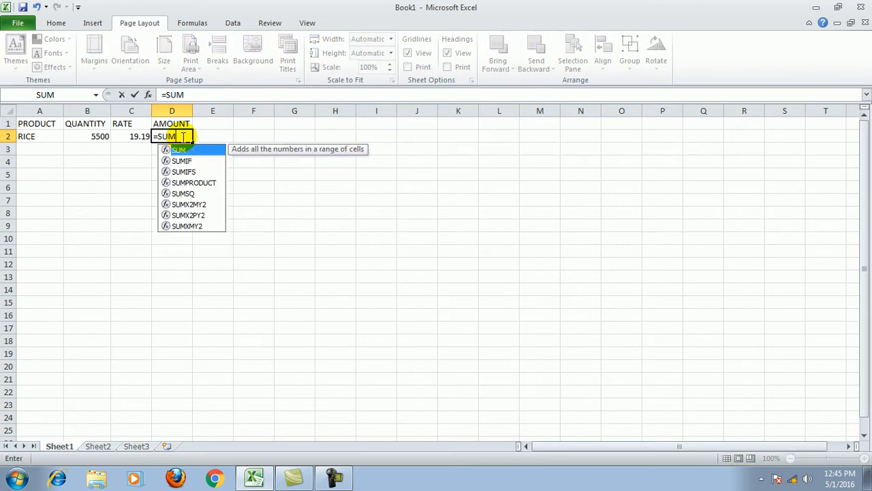
{"action": "type", "text": "(B2*C2)"}
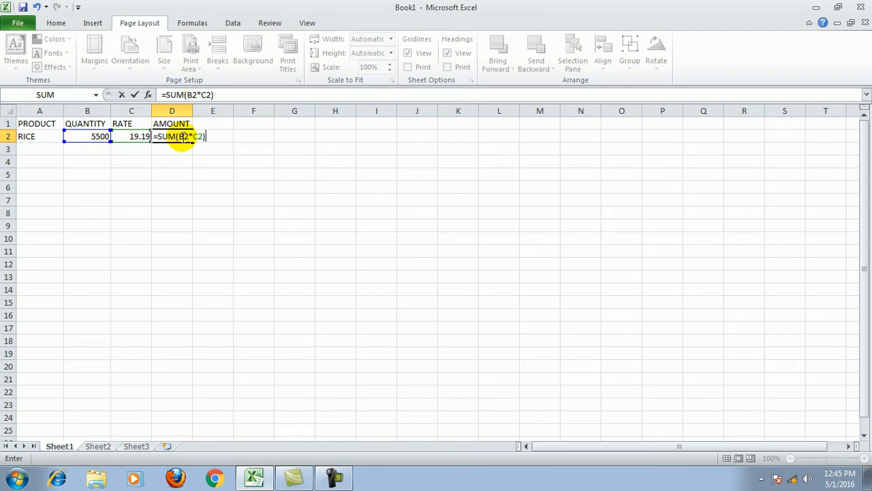
{"action": "key", "text": "Return"}
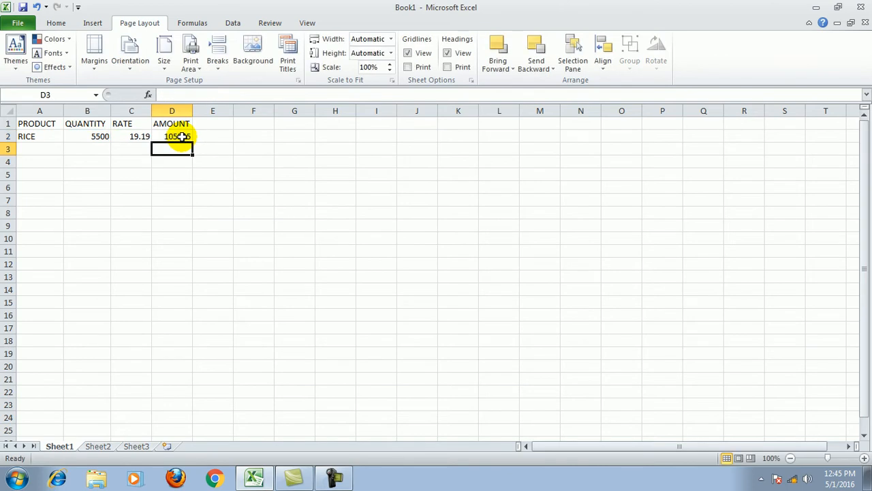
{"action": "left_click", "coordinate": [186, 189]}
{"action": "left_click", "coordinate": [181, 135]}
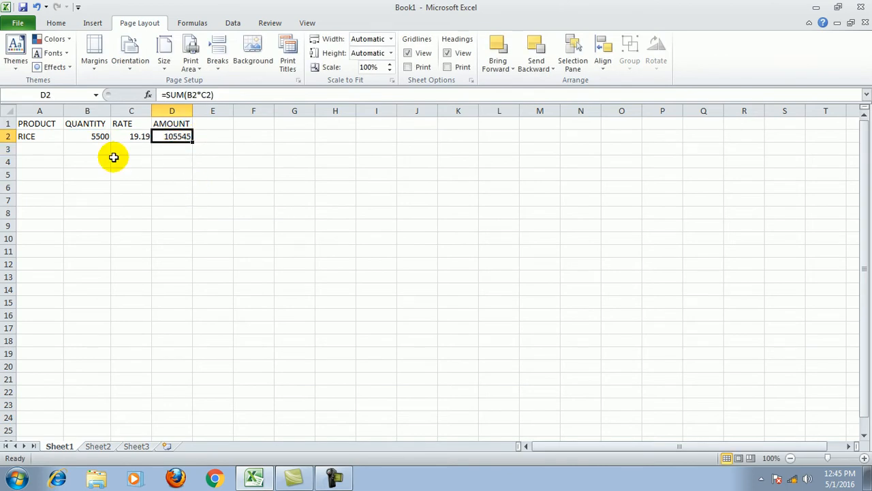
{"action": "left_click", "coordinate": [93, 136]}
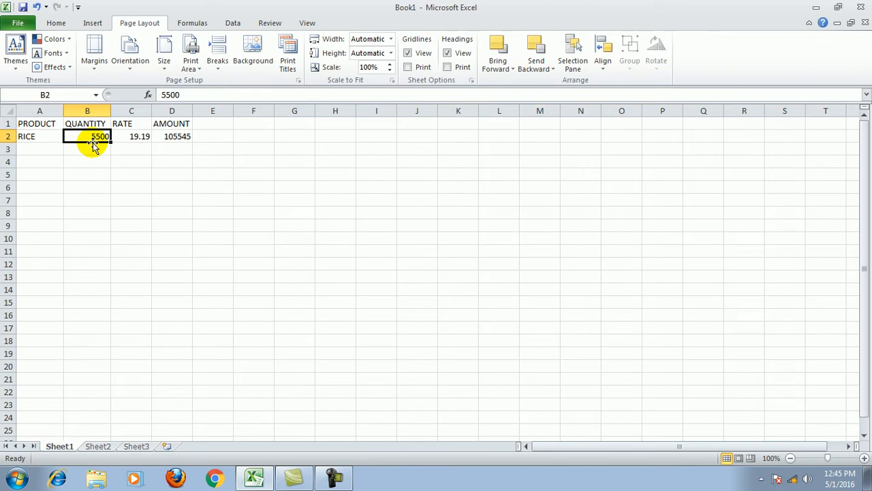
{"action": "left_click", "coordinate": [131, 136]}
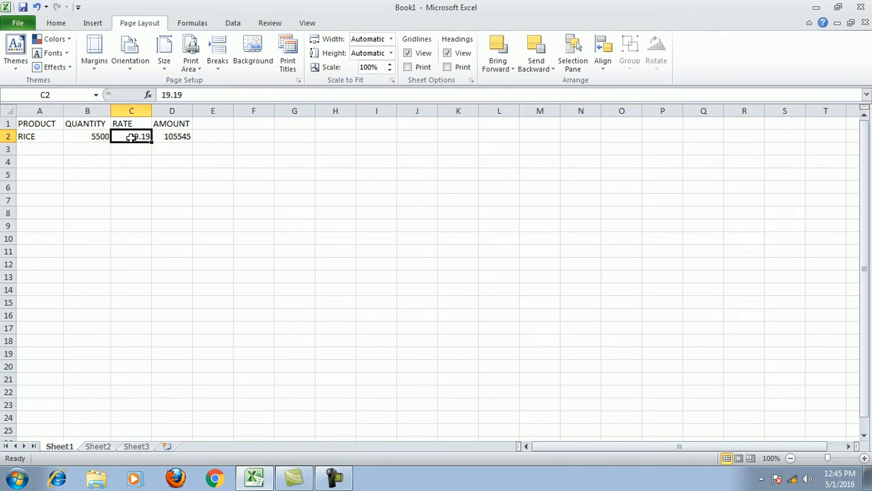
{"action": "left_click", "coordinate": [177, 139]}
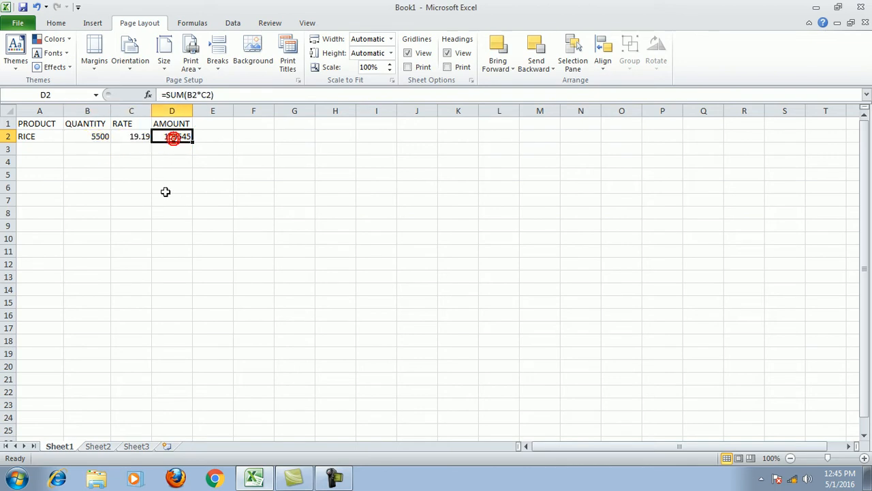
Add the headers FRIEGHT, WAGES and COMMISSION in E1 to G1, and widen column G to fit its header.
{"action": "left_click", "coordinate": [219, 124]}
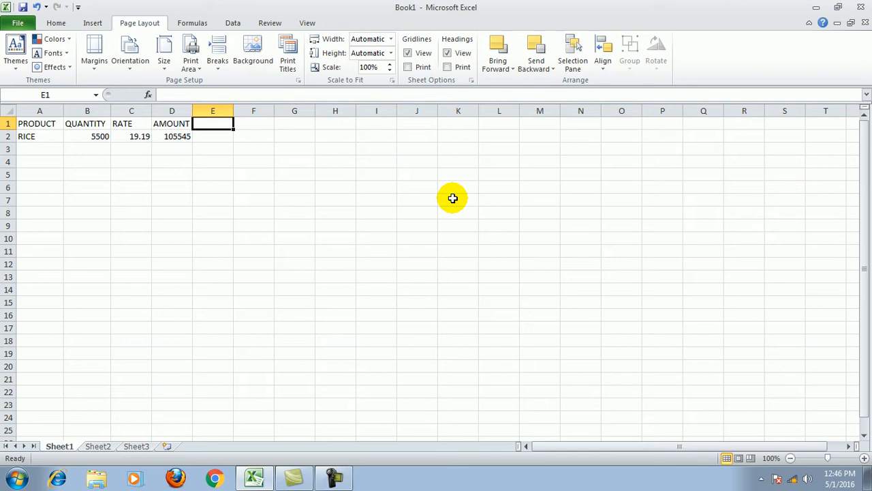
{"action": "type", "text": "FRIEGHT"}
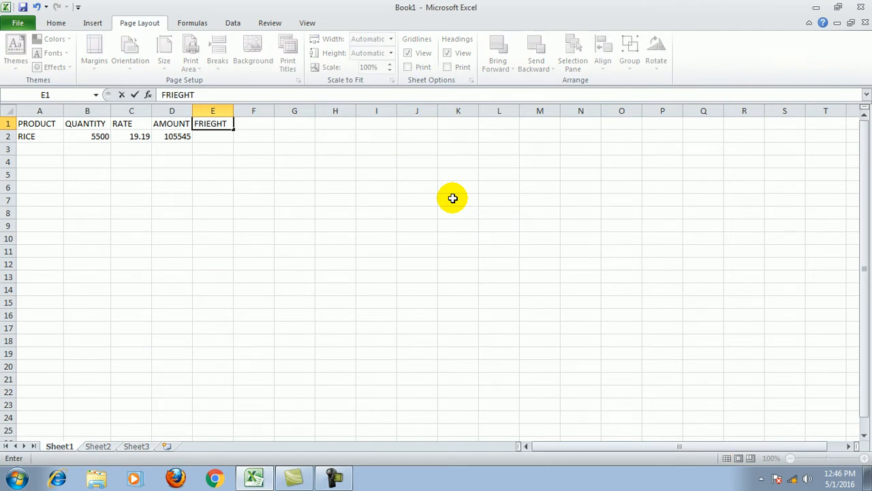
{"action": "key", "text": "Tab"}
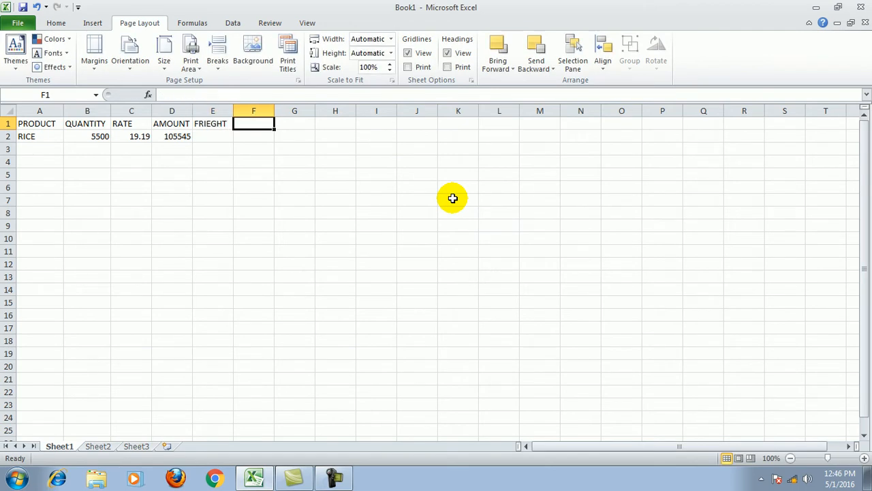
{"action": "type", "text": "WAGES"}
{"action": "key", "text": "Tab"}
{"action": "type", "text": "COM"}
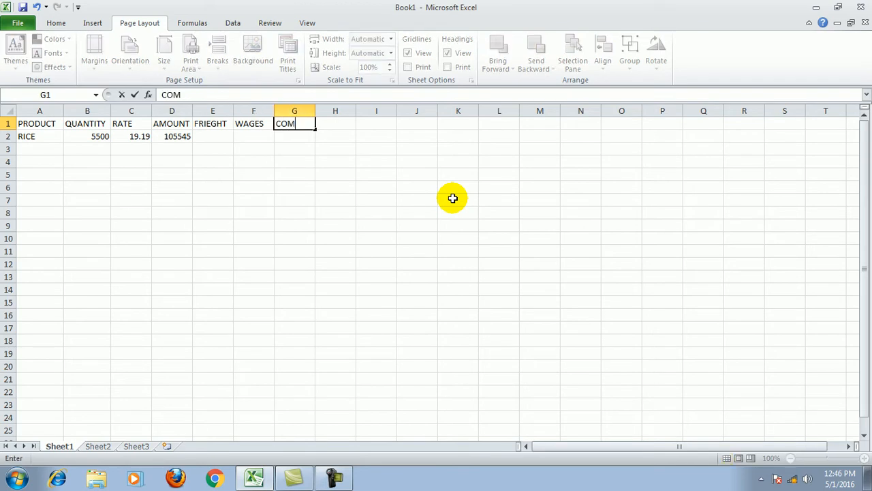
{"action": "type", "text": "MISSION"}
{"action": "key", "text": "Tab"}
{"action": "left_click", "coordinate": [413, 203]}
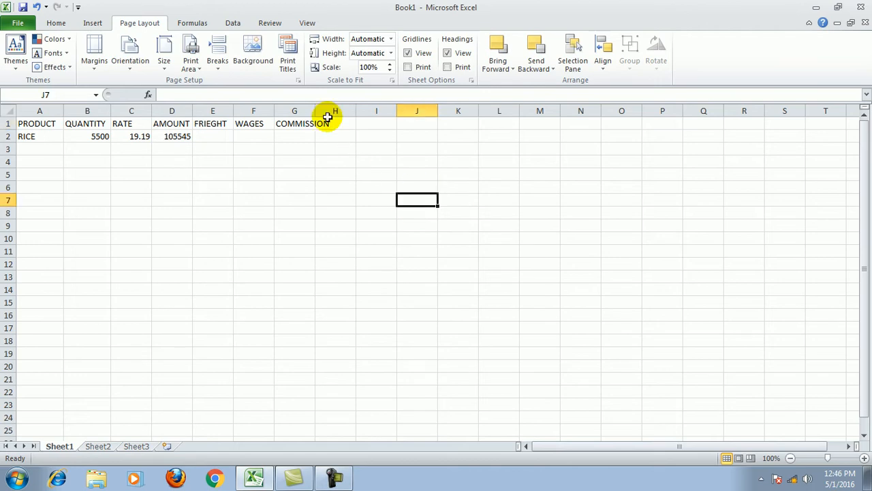
{"action": "left_click_drag", "start_coordinate": [315, 110], "coordinate": [342, 123]}
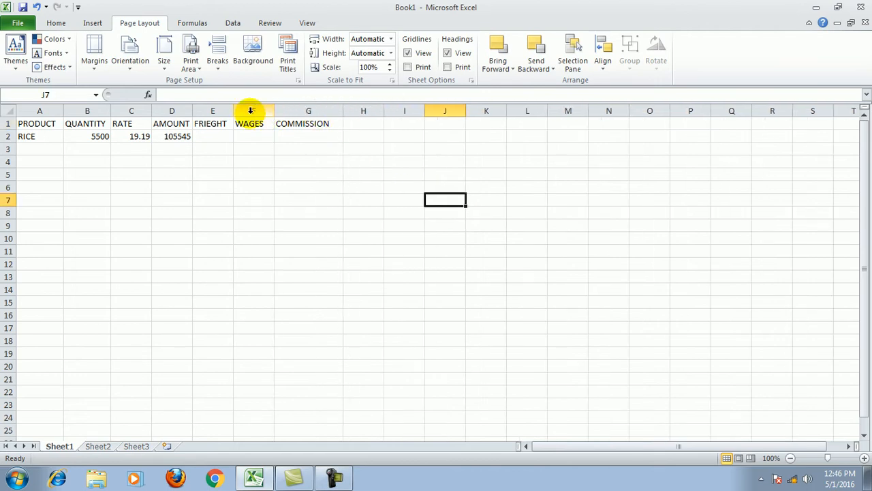
Extend the header in E1 to FRIEGHT 1% and widen column E to fit it.
{"action": "left_click", "coordinate": [230, 125]}
{"action": "left_click", "coordinate": [205, 95]}
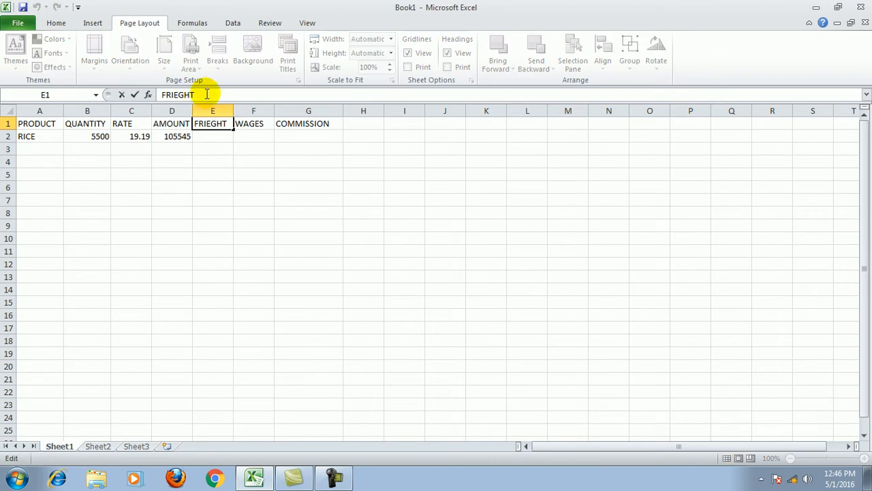
{"action": "type", "text": "1%"}
{"action": "left_click", "coordinate": [225, 212]}
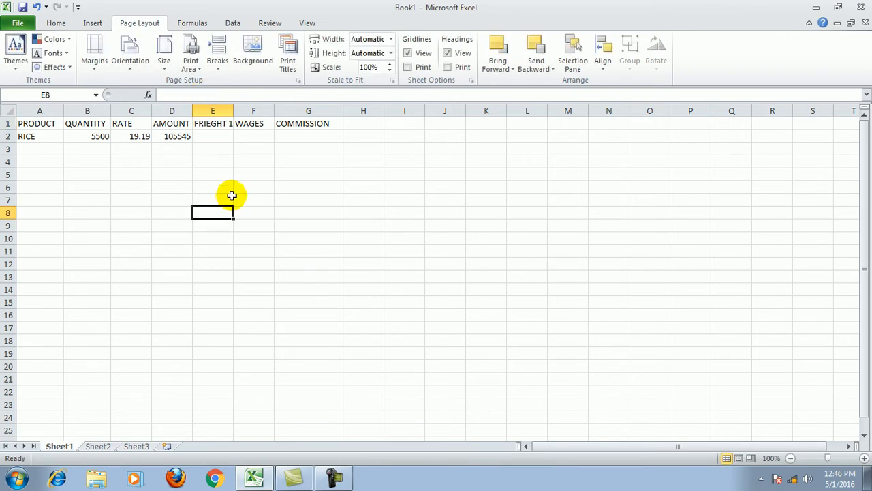
{"action": "left_click_drag", "start_coordinate": [234, 111], "coordinate": [248, 114]}
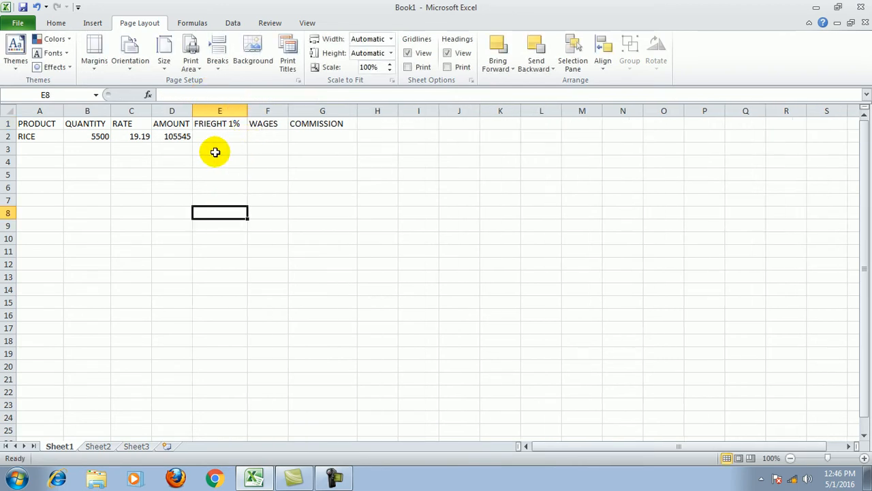
{"action": "left_click", "coordinate": [169, 136]}
{"action": "left_click", "coordinate": [169, 136]}
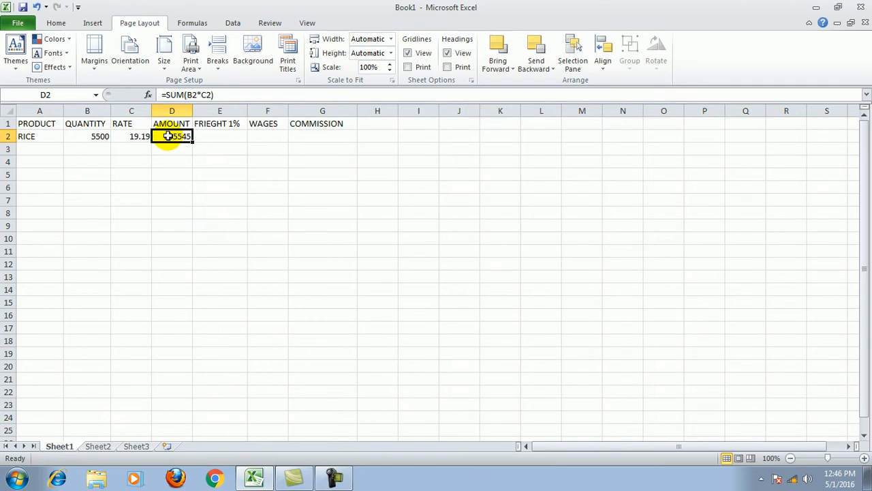
{"action": "left_click", "coordinate": [224, 124]}
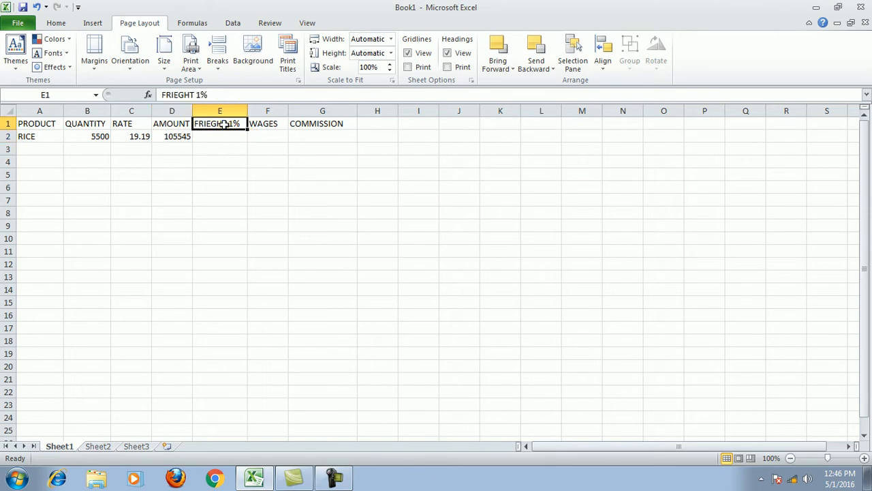
{"action": "left_click", "coordinate": [240, 200]}
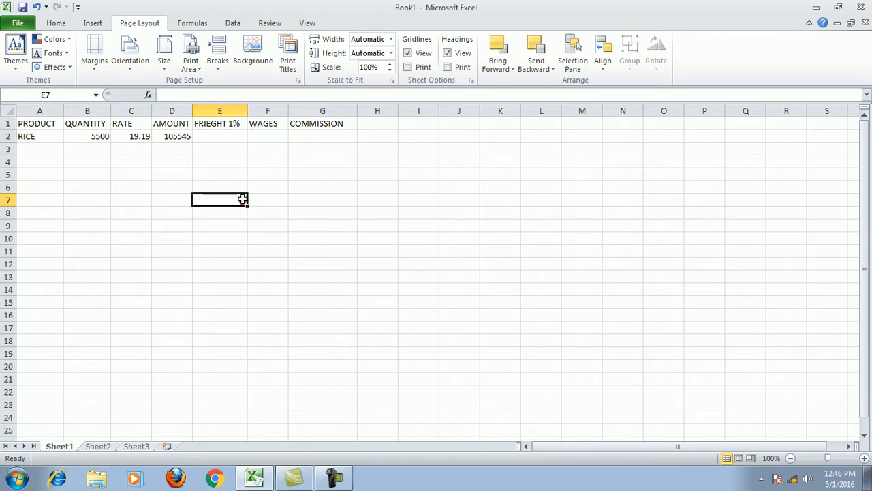
{"action": "left_click", "coordinate": [175, 138]}
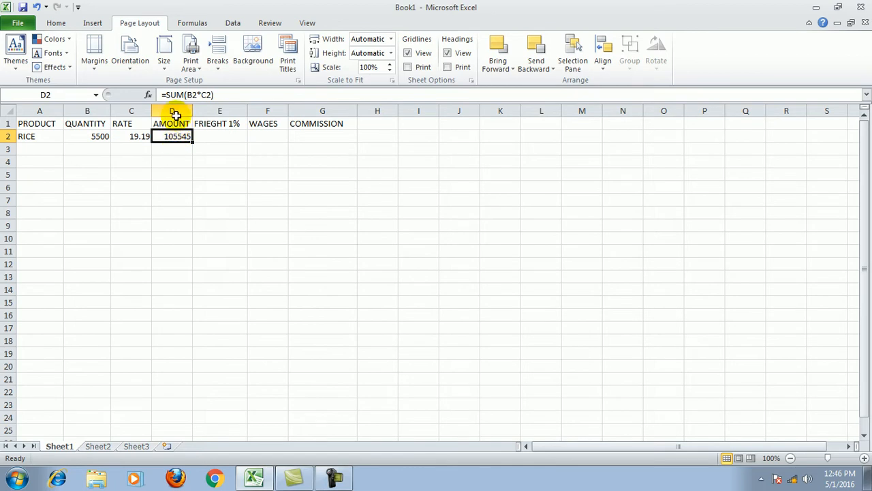
{"action": "left_click", "coordinate": [224, 136]}
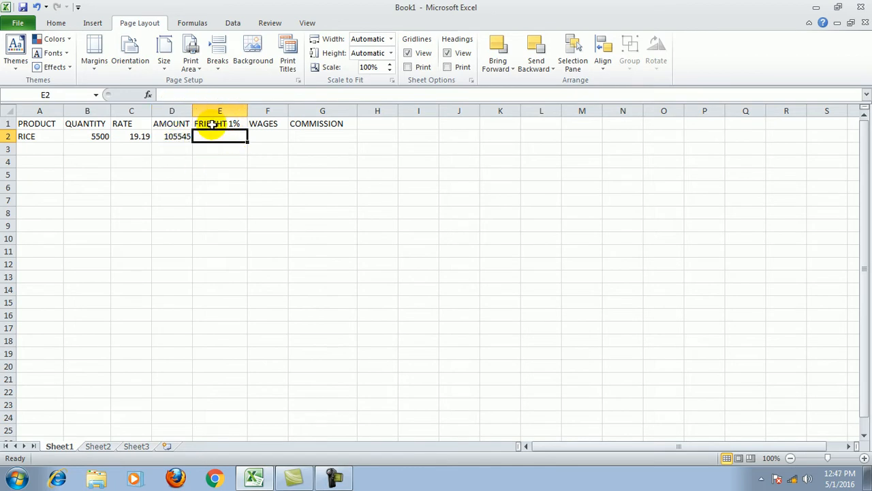
Extend the wages header in F1 to WAGES .5% and widen column F to fit it.
{"action": "left_click", "coordinate": [265, 124]}
{"action": "left_click", "coordinate": [199, 94]}
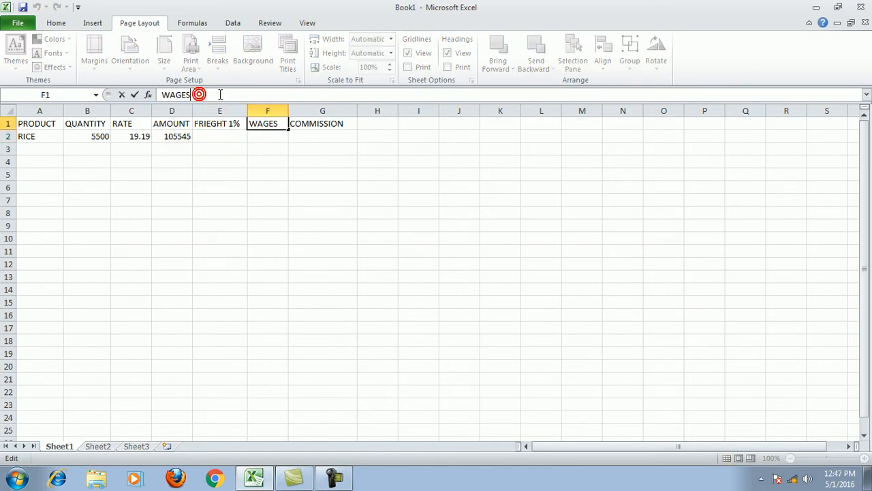
{"action": "type", "text": ".5%"}
{"action": "left_click", "coordinate": [272, 187]}
{"action": "left_click", "coordinate": [317, 124]}
{"action": "left_click_drag", "start_coordinate": [289, 111], "coordinate": [303, 111]}
Extend the commission header in G1 to COMMISSION 1.25% and widen column G to fit it.
{"action": "left_click", "coordinate": [242, 96]}
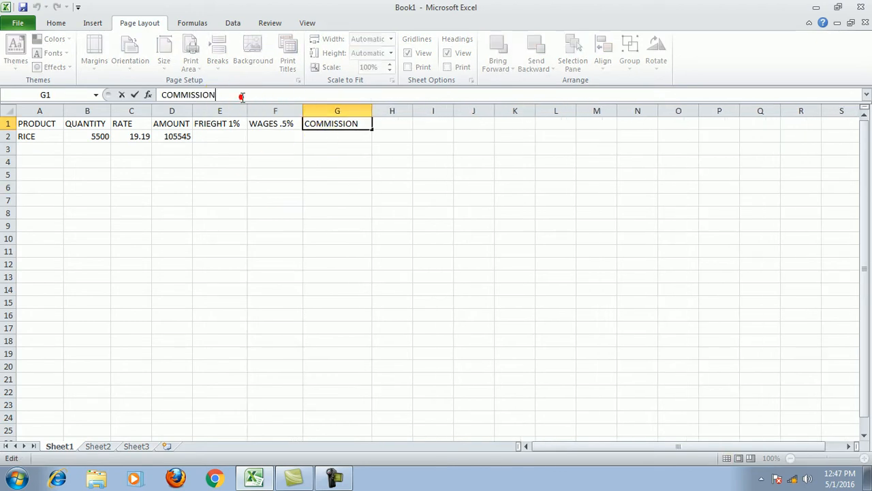
{"action": "type", "text": "1.25"}
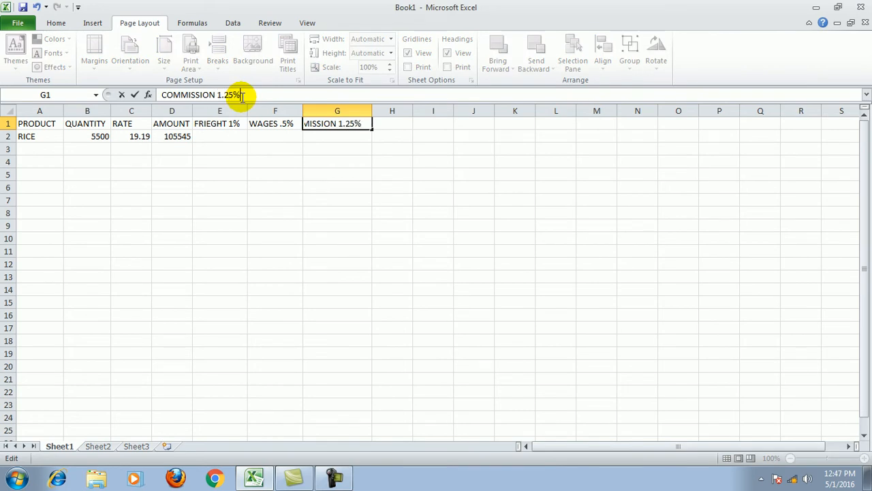
{"action": "type", "text": "%"}
{"action": "left_click", "coordinate": [297, 215]}
{"action": "left_click_drag", "start_coordinate": [371, 113], "coordinate": [389, 115]}
{"action": "left_click", "coordinate": [383, 175]}
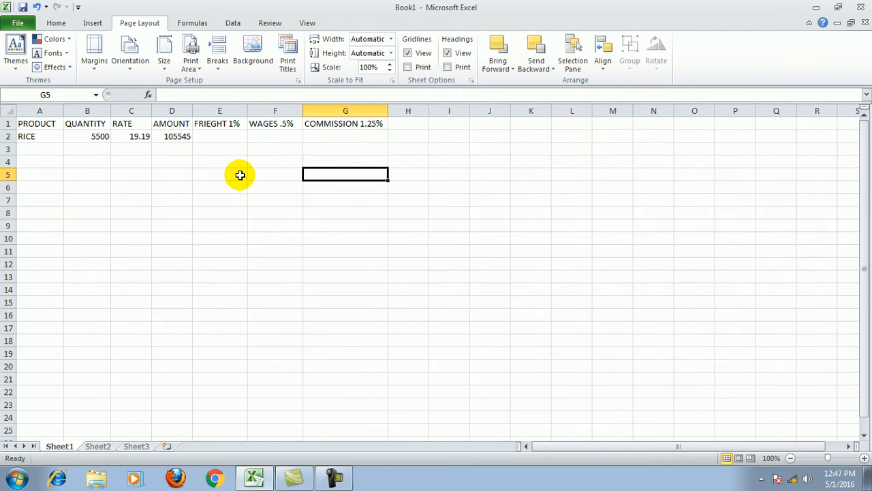
Calculate the RICE freight in E2 with the formula =SUM(D2*1)/100.
{"action": "left_click", "coordinate": [221, 138]}
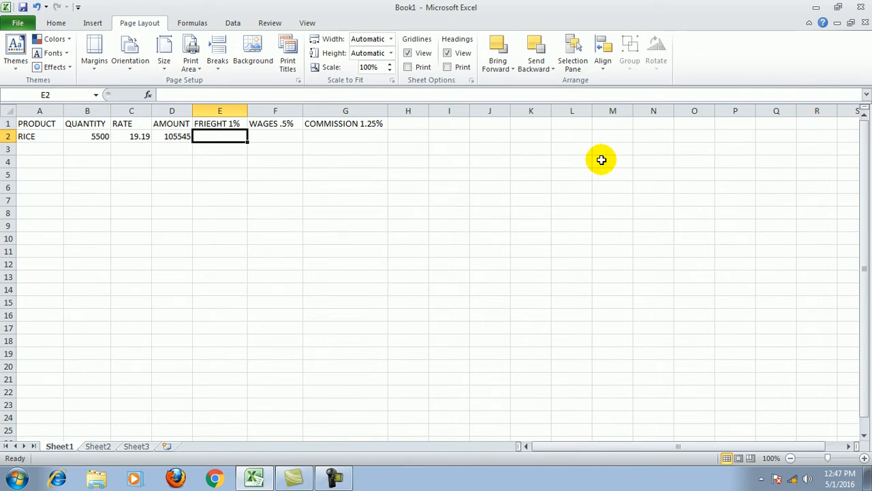
{"action": "type", "text": "=SUM"}
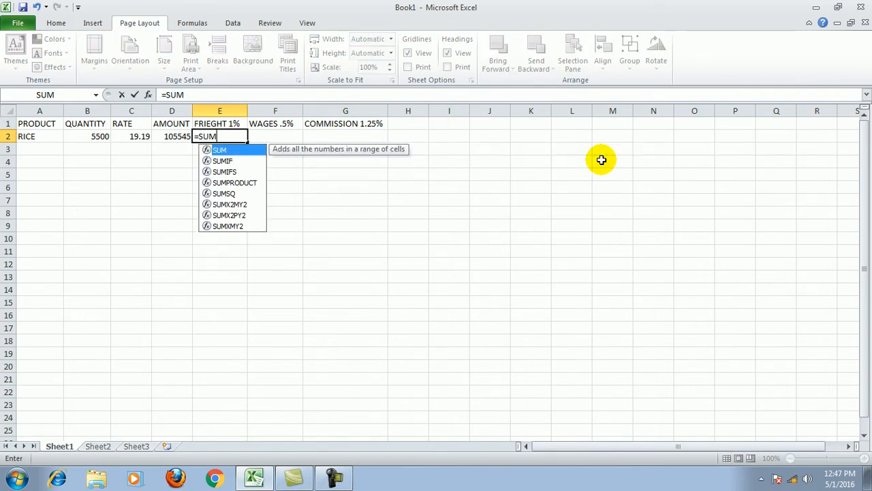
{"action": "type", "text": "("}
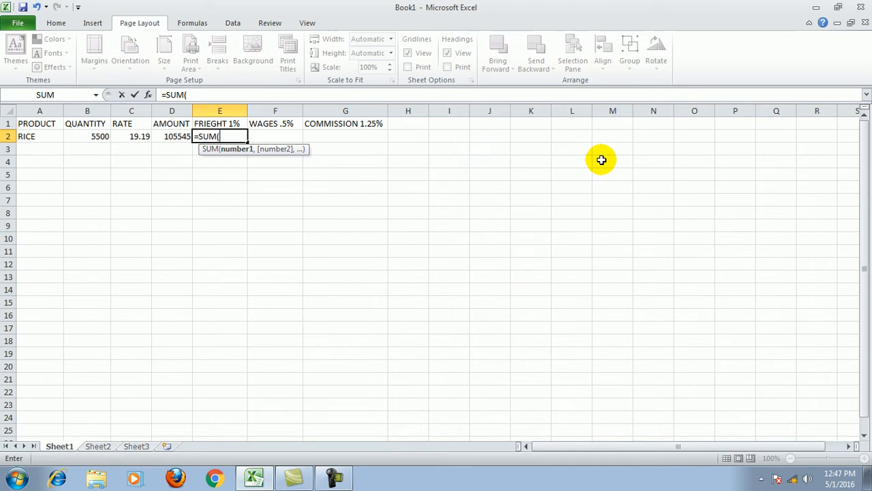
{"action": "type", "text": "D2*1)"}
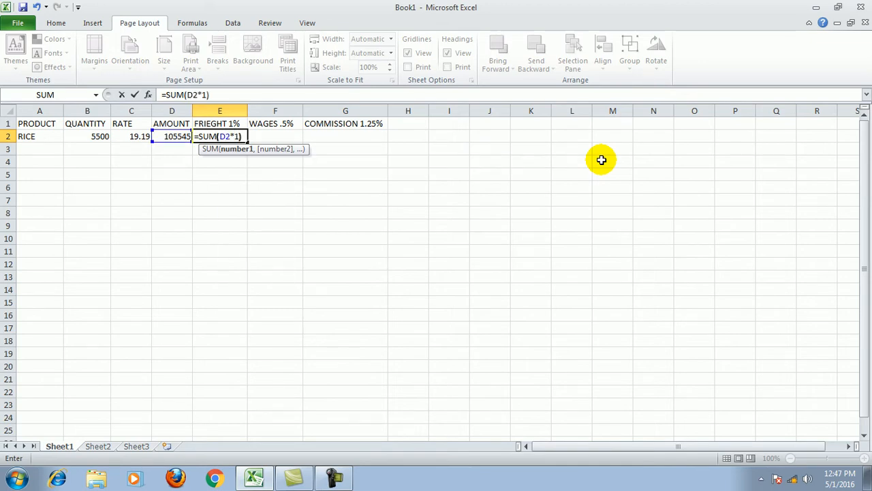
{"action": "type", "text": "/100"}
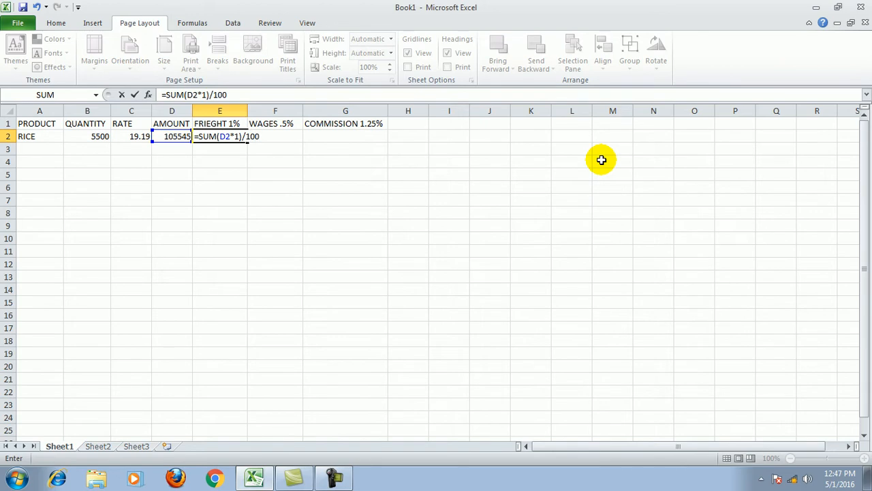
{"action": "key", "text": "Return"}
{"action": "left_click", "coordinate": [234, 236]}
{"action": "left_click", "coordinate": [217, 137]}
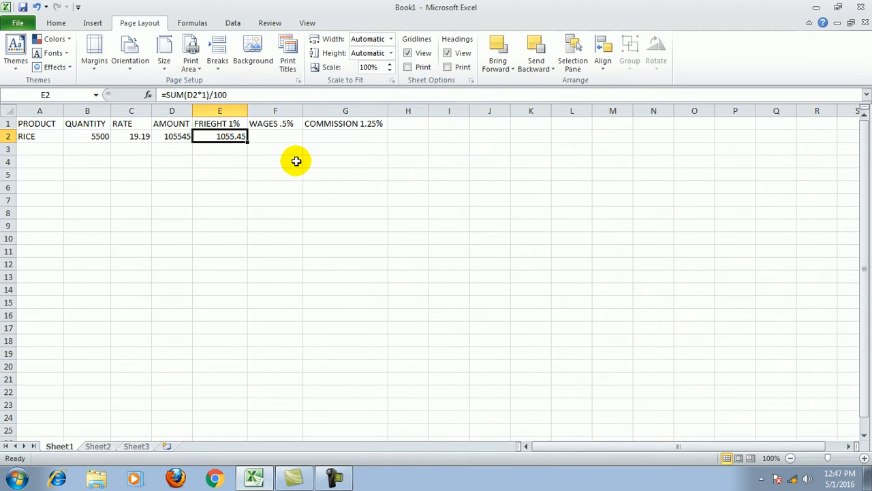
Calculate the RICE wages in F2 with the formula =SUM(D2*.5)/100.
{"action": "left_click", "coordinate": [275, 137]}
{"action": "type", "text": "=S"}
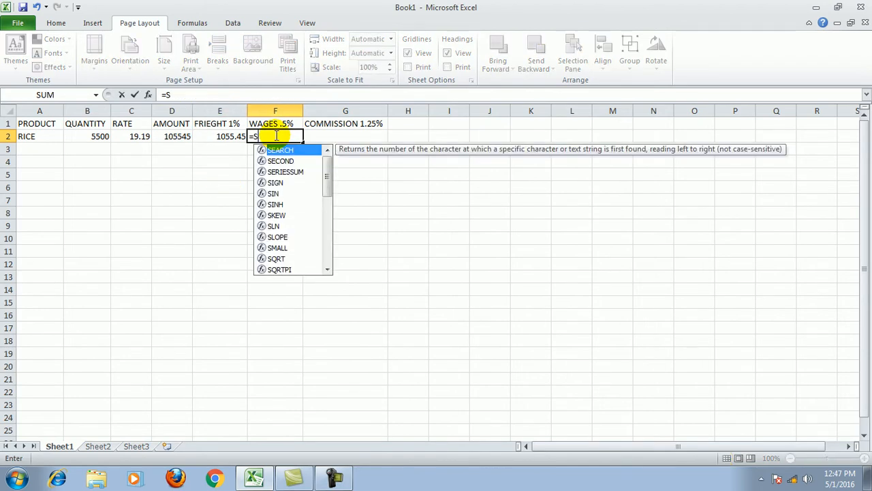
{"action": "type", "text": "UM"}
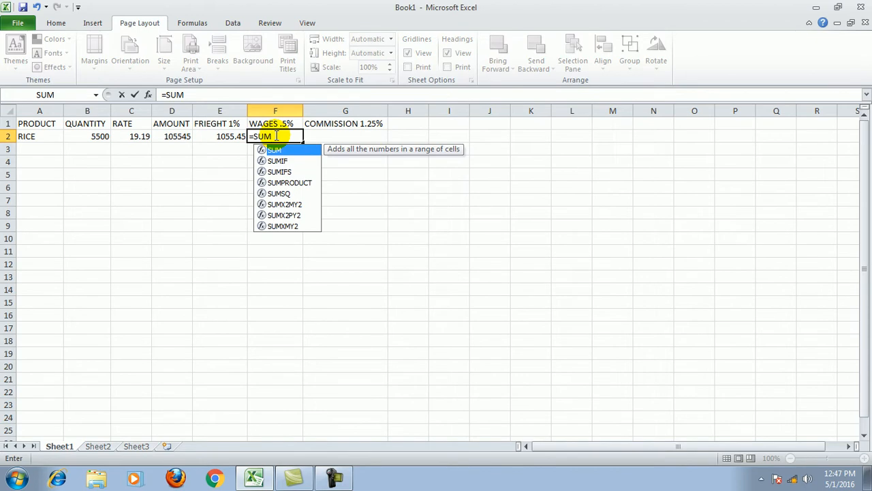
{"action": "type", "text": "("}
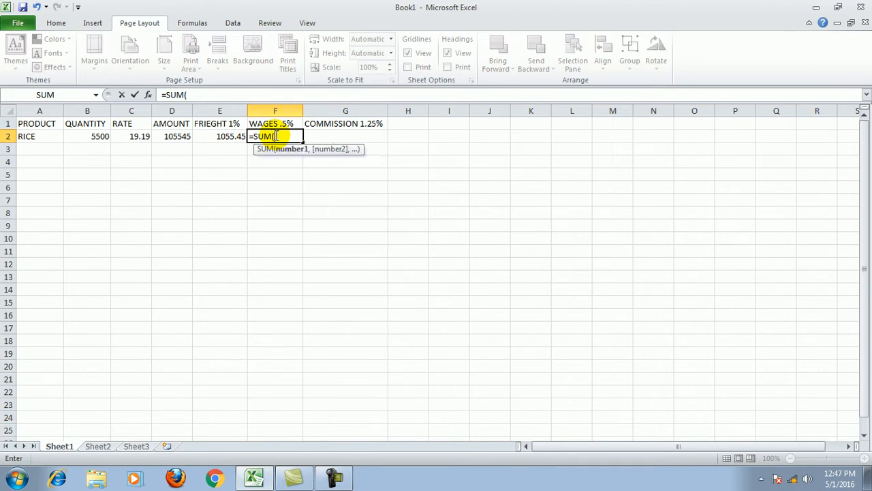
{"action": "type", "text": "D2"}
{"action": "type", "text": "*.5)/100"}
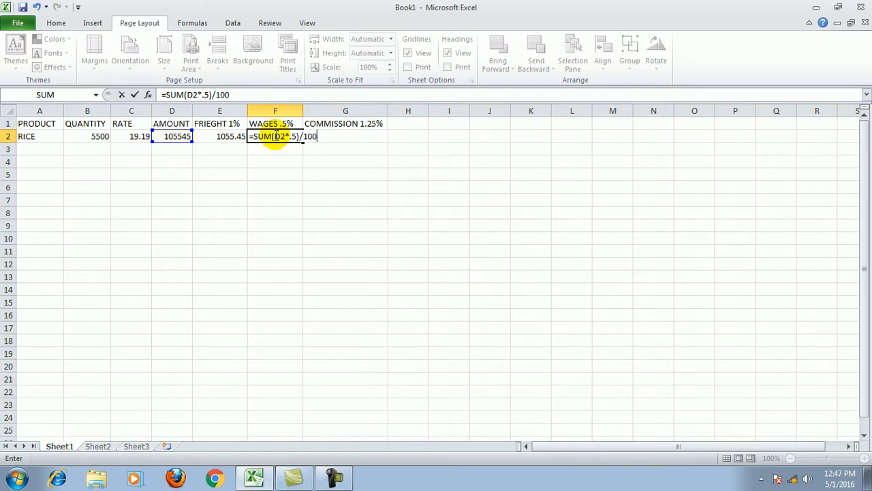
{"action": "key", "text": "Return"}
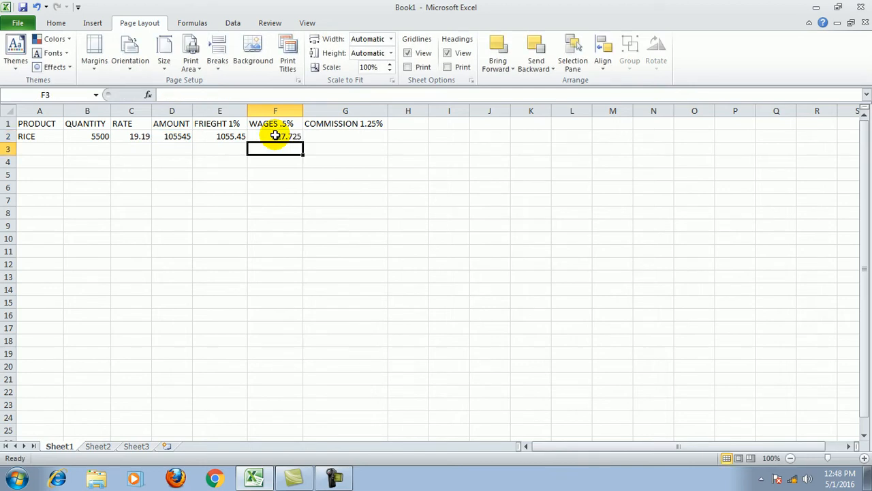
{"action": "left_click", "coordinate": [286, 136]}
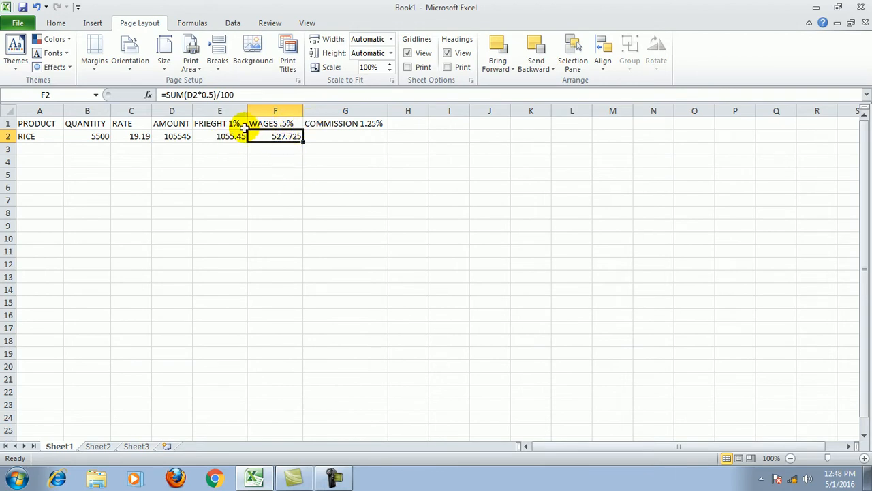
Calculate the RICE commission in G2 with the formula =SUM(D2*1.285)/100.
{"action": "left_click", "coordinate": [345, 122]}
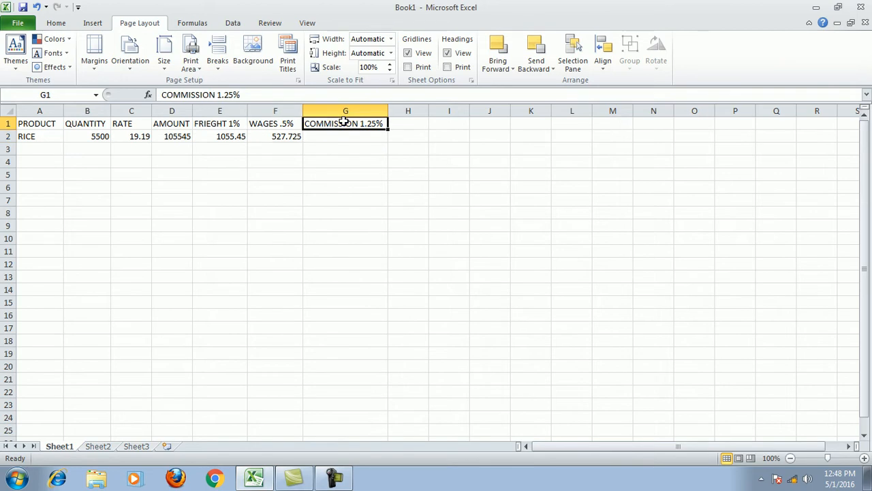
{"action": "left_click", "coordinate": [276, 136]}
{"action": "left_click", "coordinate": [177, 139]}
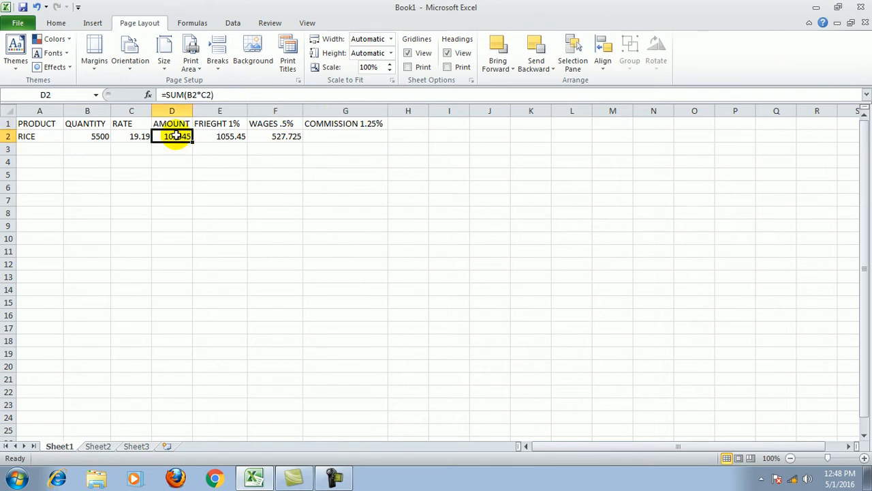
{"action": "left_click", "coordinate": [343, 135]}
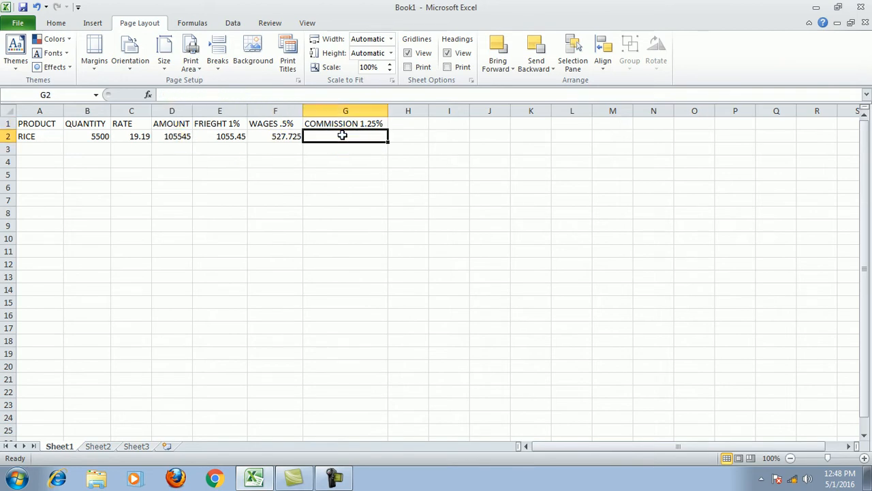
{"action": "type", "text": "=SU"}
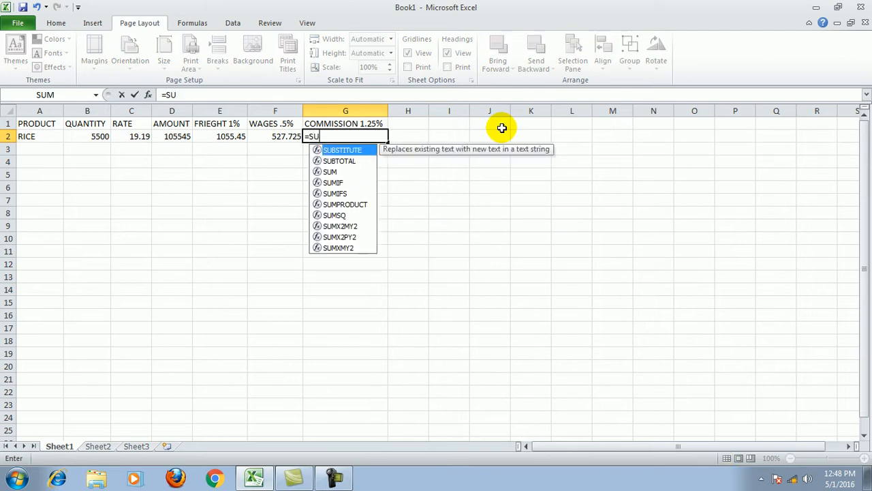
{"action": "type", "text": "M("}
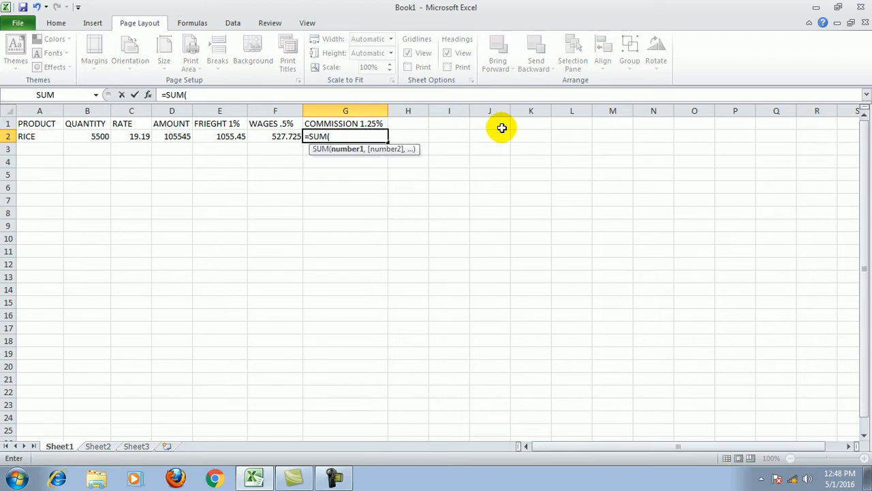
{"action": "type", "text": "D2*1.285"}
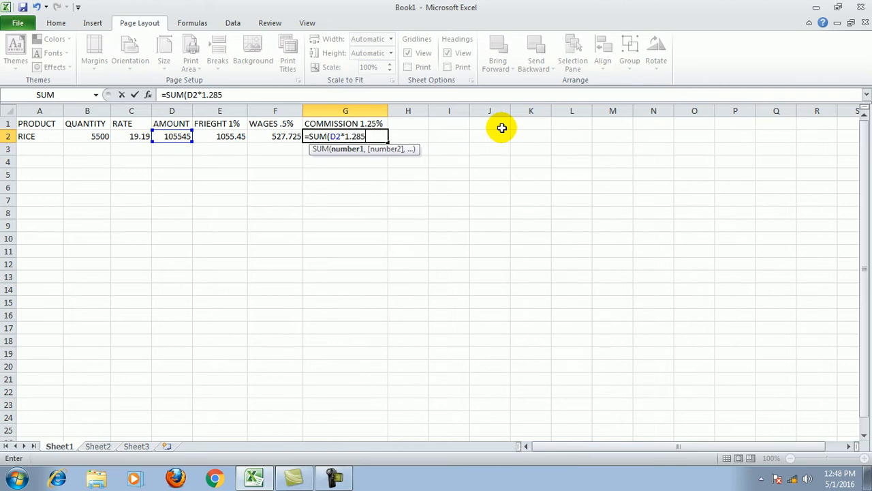
{"action": "left_click", "coordinate": [334, 477]}
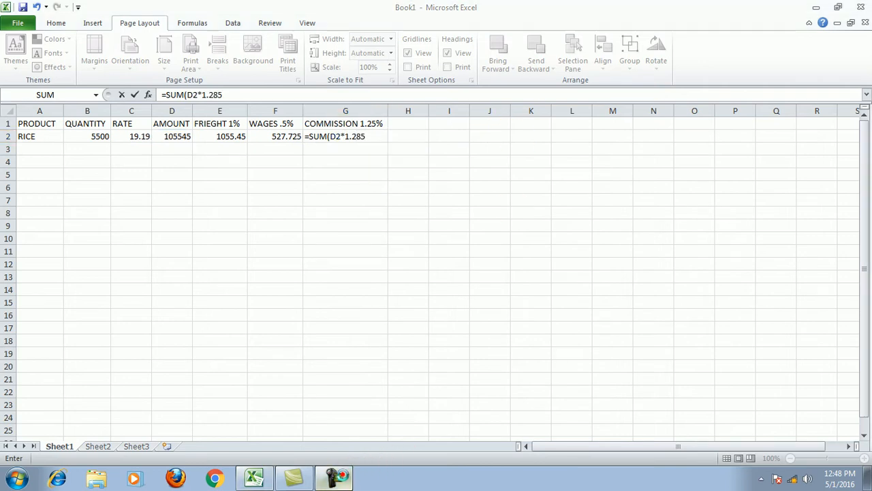
{"action": "left_click", "coordinate": [812, 428]}
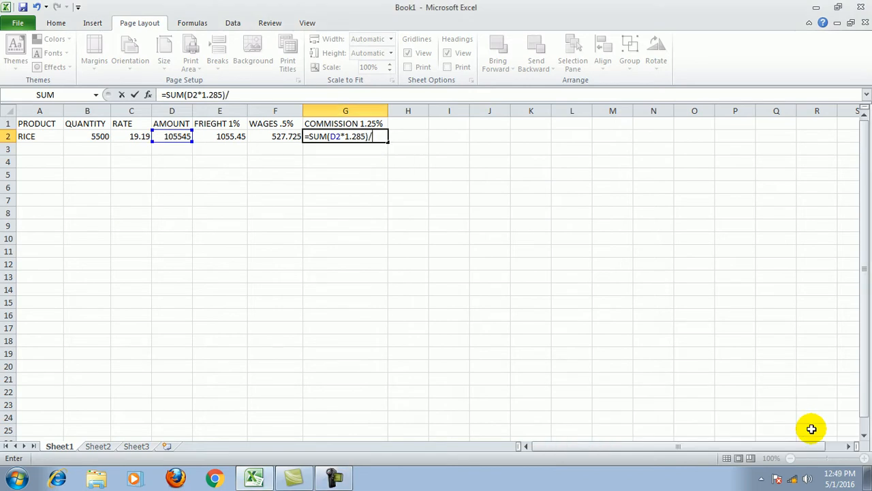
{"action": "key", "text": "Return"}
{"action": "left_click_drag", "start_coordinate": [467, 265], "coordinate": [467, 258]}
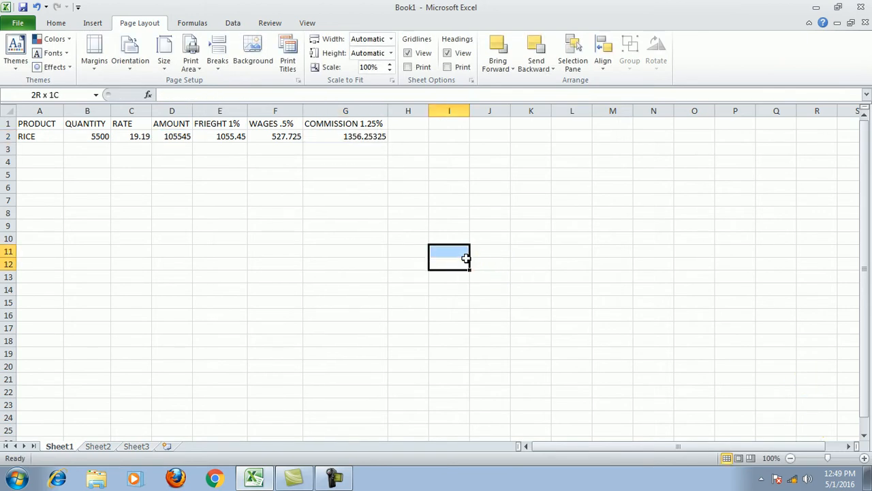
{"action": "left_click", "coordinate": [362, 136]}
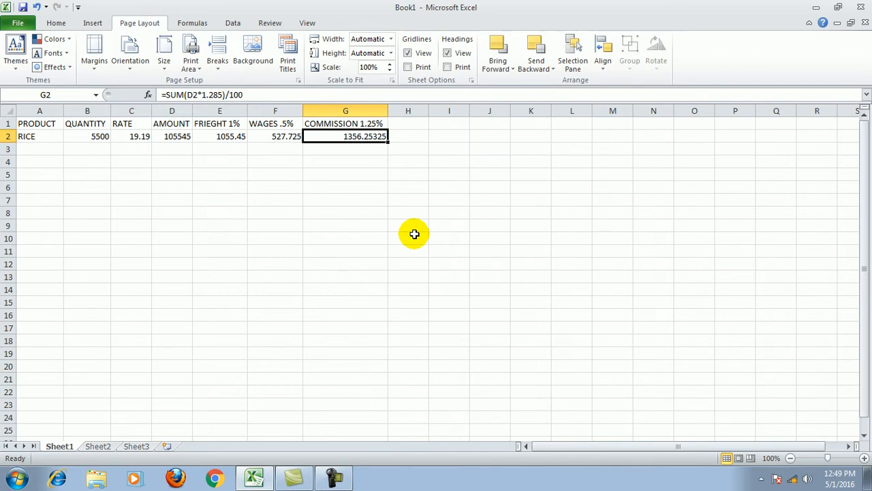
{"action": "left_click", "coordinate": [96, 137]}
{"action": "left_click", "coordinate": [134, 138]}
{"action": "left_click", "coordinate": [163, 138]}
{"action": "left_click", "coordinate": [218, 137]}
{"action": "left_click", "coordinate": [264, 138]}
{"action": "left_click", "coordinate": [346, 140]}
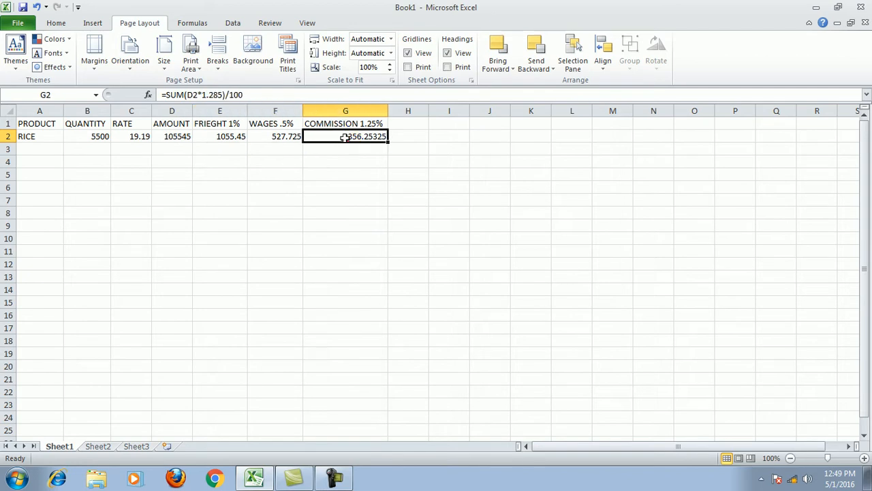
Widen column H slightly and add the header TOTAL in H1.
{"action": "left_click", "coordinate": [406, 123]}
{"action": "left_click_drag", "start_coordinate": [430, 111], "coordinate": [441, 111]}
{"action": "left_click", "coordinate": [424, 123]}
{"action": "type", "text": "TO"}
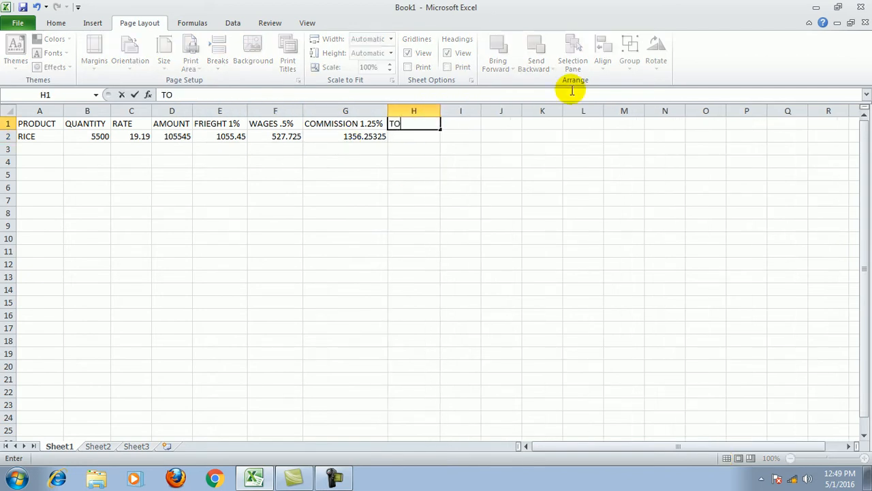
{"action": "type", "text": "TAL"}
{"action": "key", "text": "Return"}
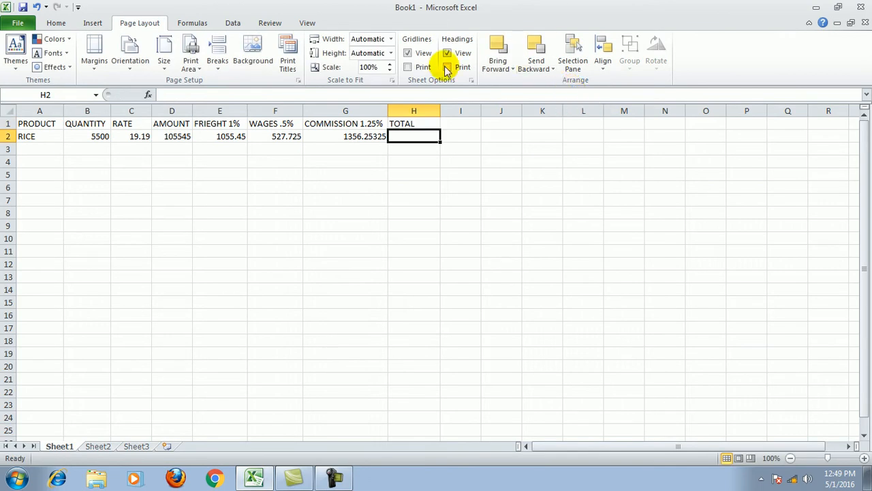
{"action": "left_click", "coordinate": [174, 137]}
{"action": "left_click", "coordinate": [227, 136]}
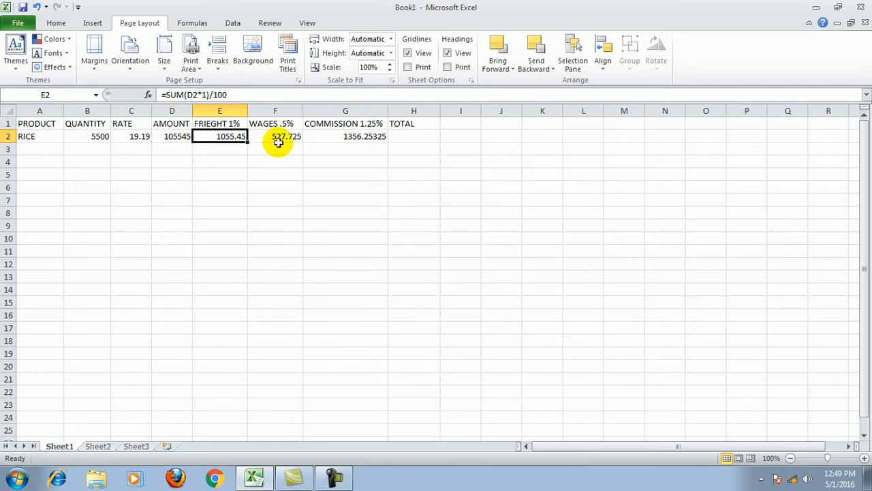
Calculate the RICE total in H2 with the formula =SUM(D2+E2+F2+G2).
{"action": "left_click", "coordinate": [337, 136]}
{"action": "left_click", "coordinate": [407, 137]}
{"action": "type", "text": "=SUM"}
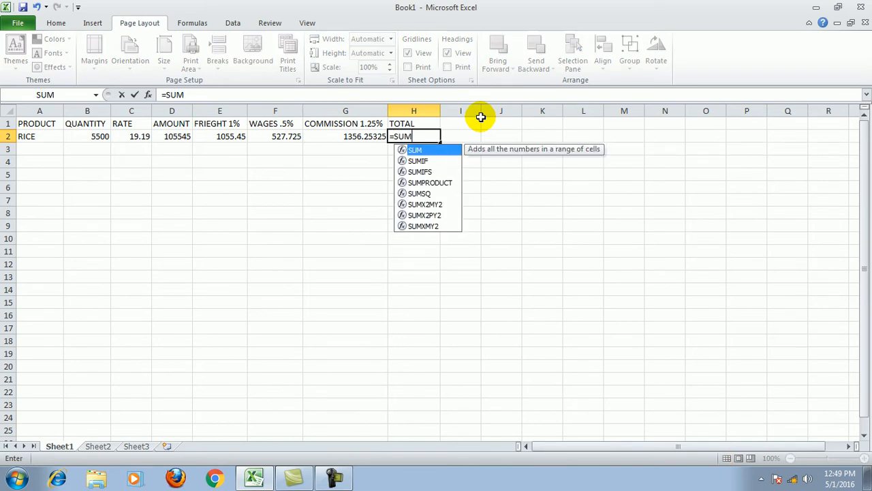
{"action": "type", "text": "("}
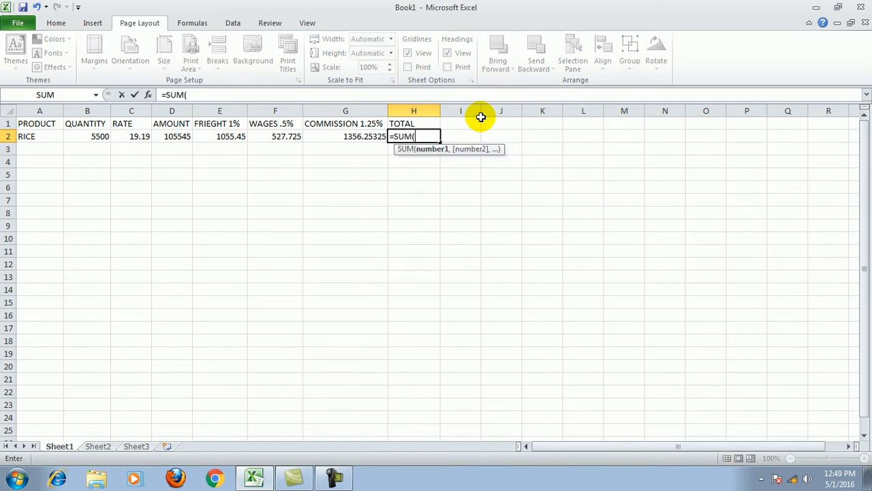
{"action": "type", "text": "D2+E"}
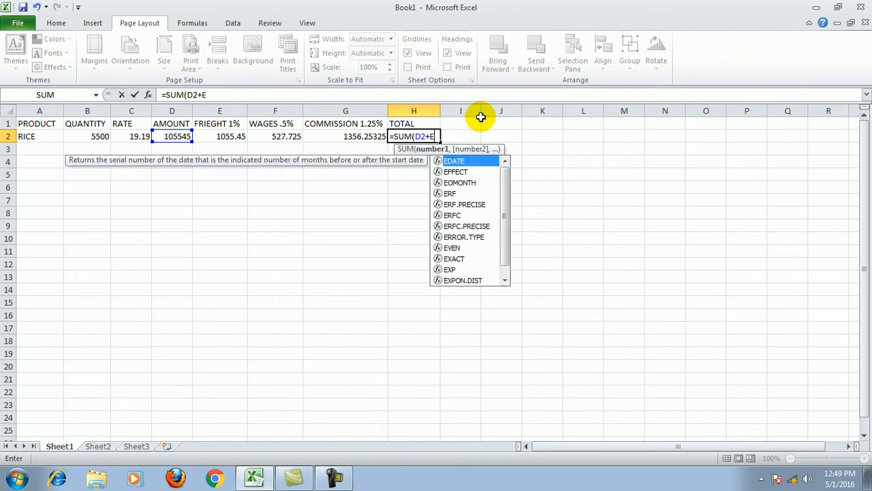
{"action": "type", "text": "2+F2+G2"}
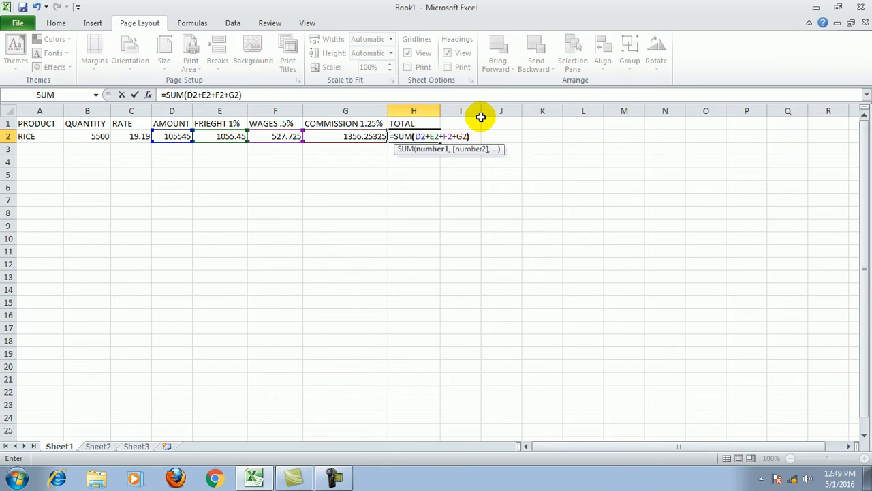
{"action": "type", "text": ")"}
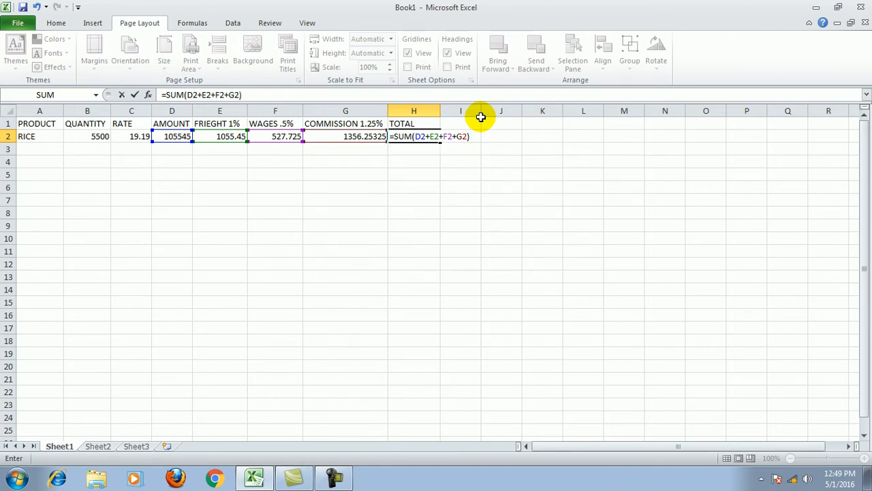
{"action": "key", "text": "Return"}
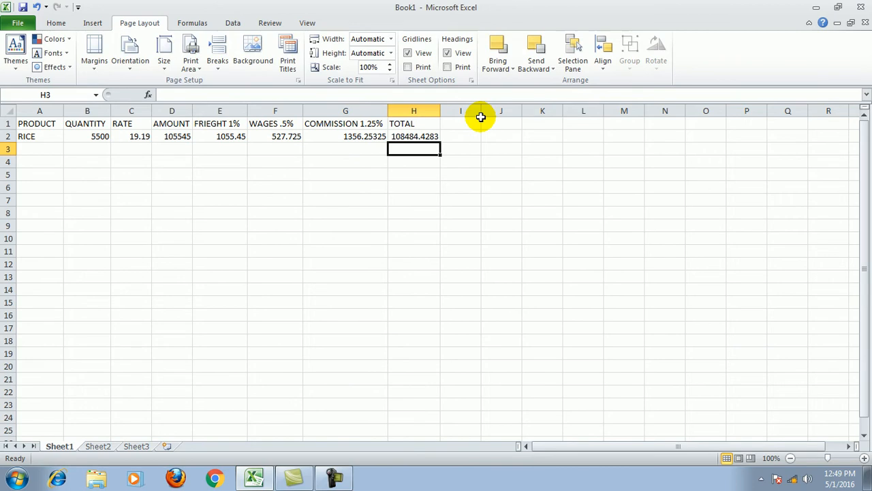
{"action": "left_click", "coordinate": [413, 136]}
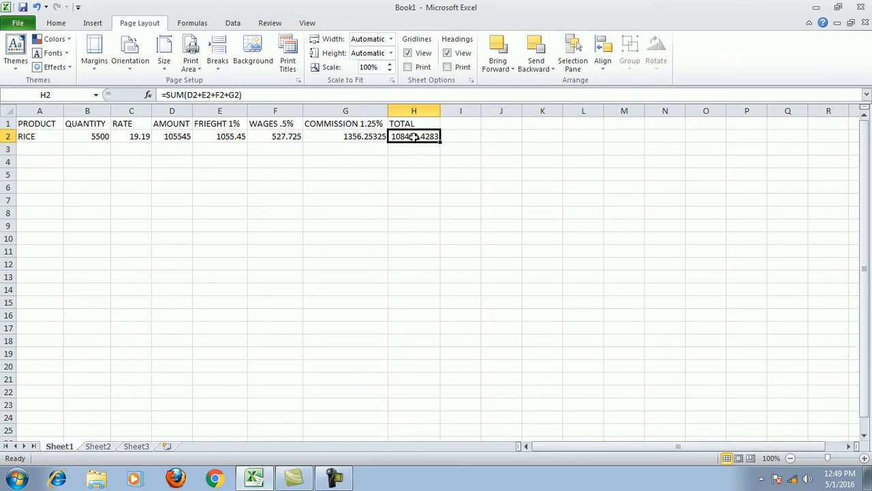
Start a second table by adding the header PRODUCT in J1.
{"action": "left_click", "coordinate": [493, 124]}
{"action": "type", "text": "PRODUCT"}
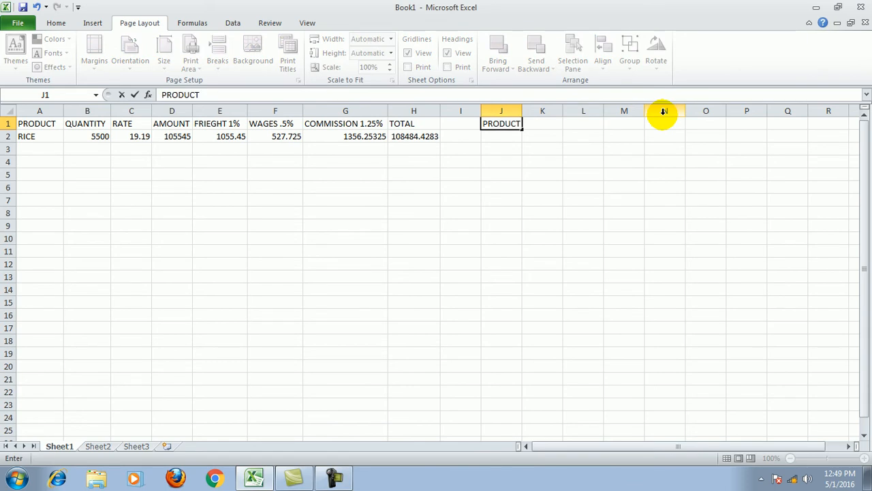
{"action": "key", "text": "Tab"}
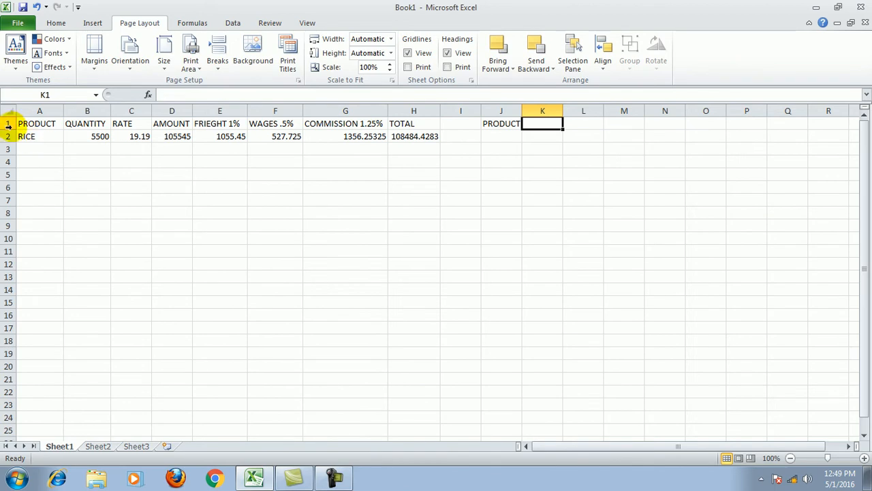
Insert a blank sheet row above the header row.
{"action": "left_click", "coordinate": [58, 24]}
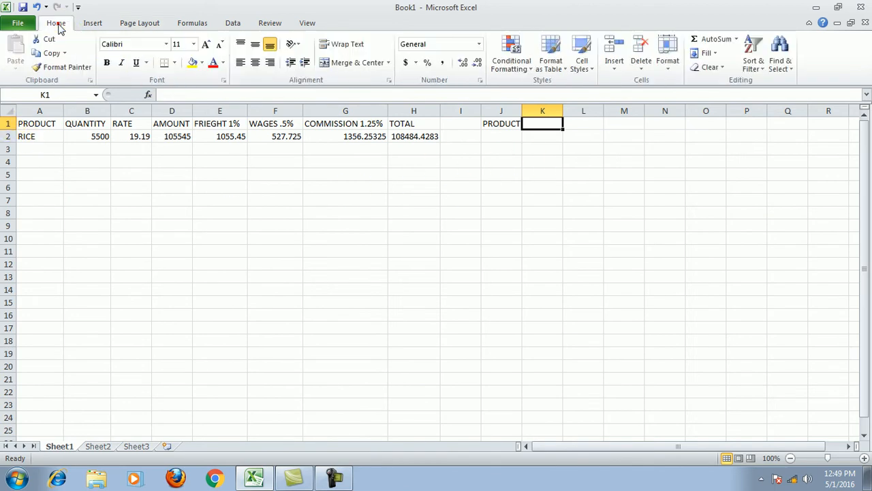
{"action": "left_click", "coordinate": [614, 61]}
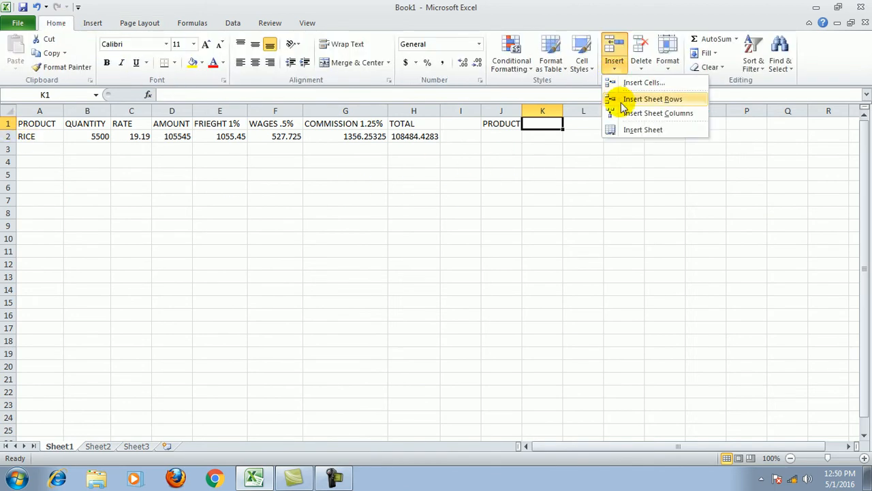
{"action": "left_click", "coordinate": [622, 112]}
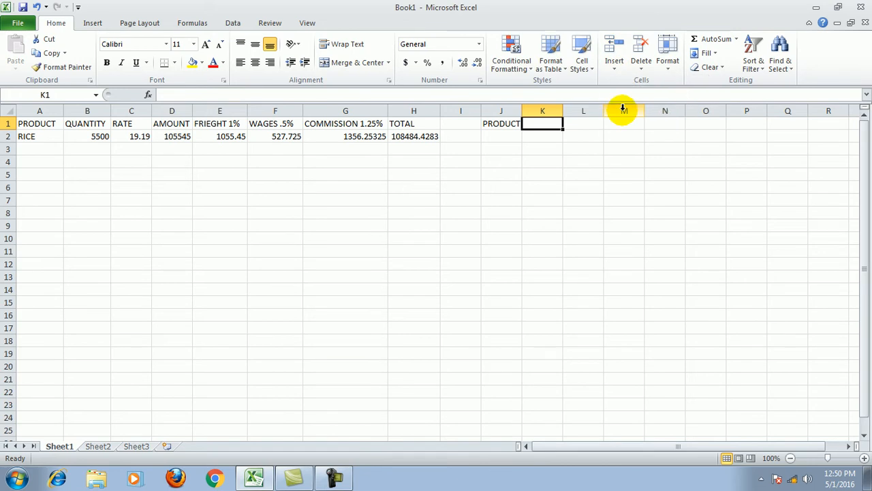
{"action": "left_click", "coordinate": [132, 160]}
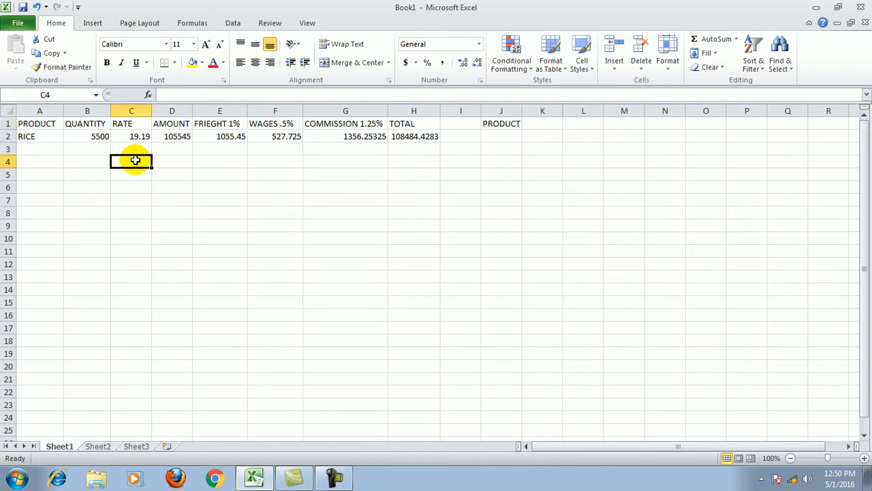
{"action": "left_click", "coordinate": [35, 124]}
{"action": "left_click", "coordinate": [614, 68]}
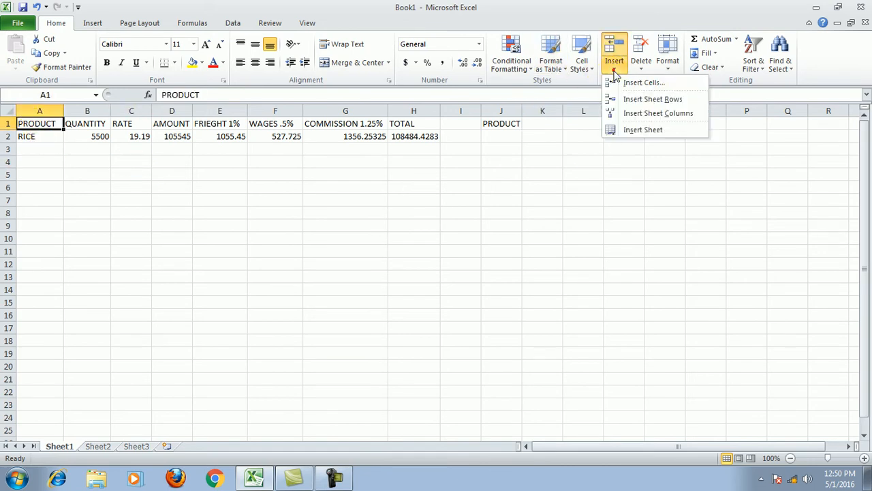
{"action": "left_click", "coordinate": [620, 99]}
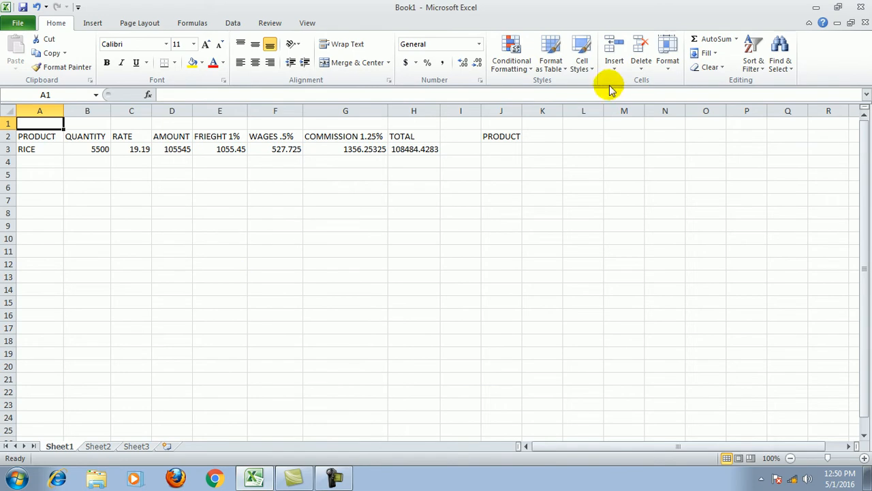
Make row 1 taller and merge and center cells A1:H1 above the first table.
{"action": "left_click_drag", "start_coordinate": [9, 129], "coordinate": [411, 130]}
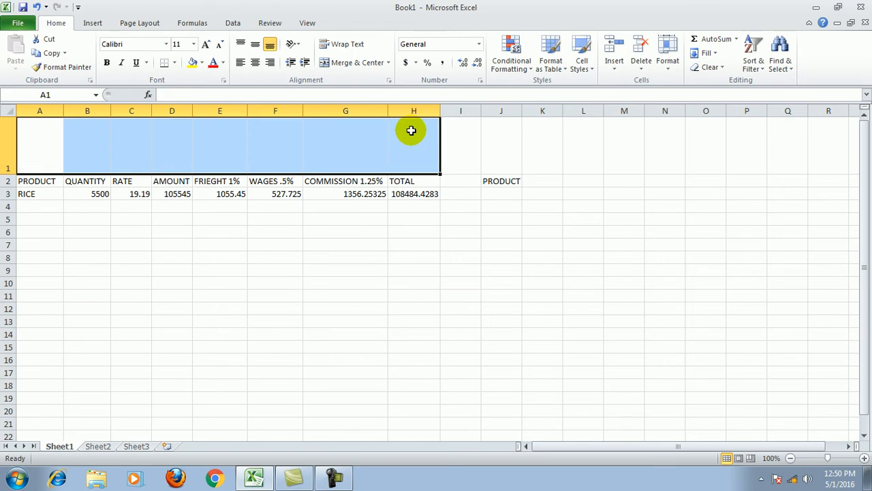
{"action": "left_click", "coordinate": [387, 62]}
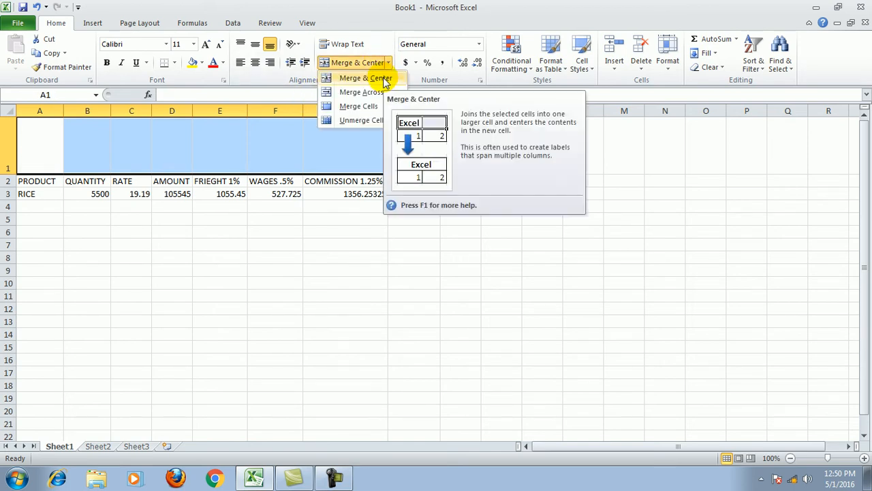
{"action": "left_click", "coordinate": [366, 79]}
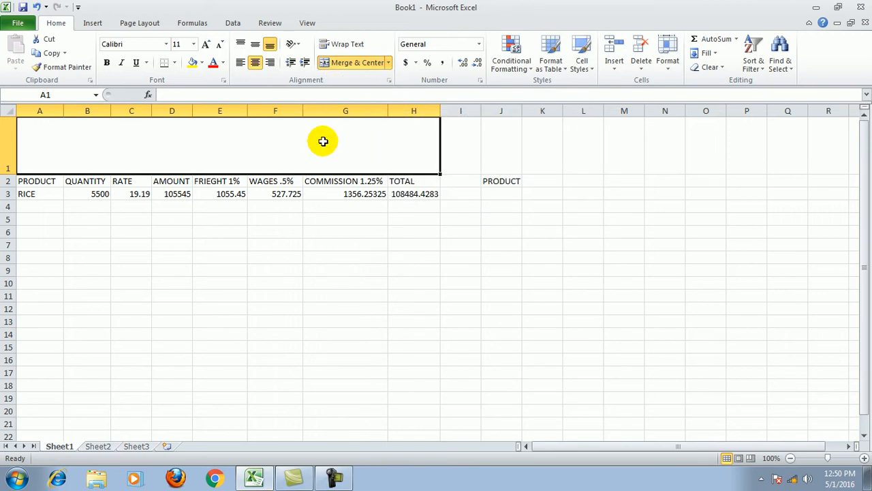
Enter the title PURCHASE in the merged cell A1 and center it vertically and horizontally.
{"action": "type", "text": "PURCHASE"}
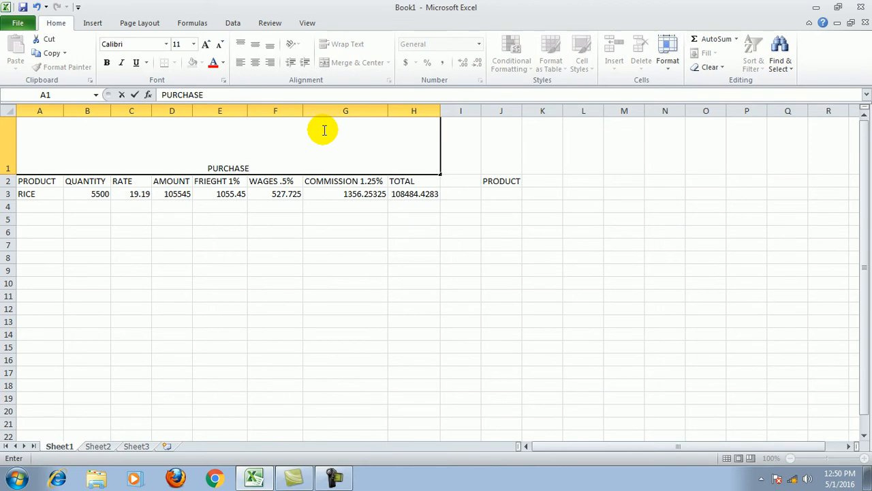
{"action": "left_click", "coordinate": [270, 201]}
{"action": "left_click", "coordinate": [235, 144]}
{"action": "left_click", "coordinate": [255, 62]}
{"action": "left_click", "coordinate": [255, 44]}
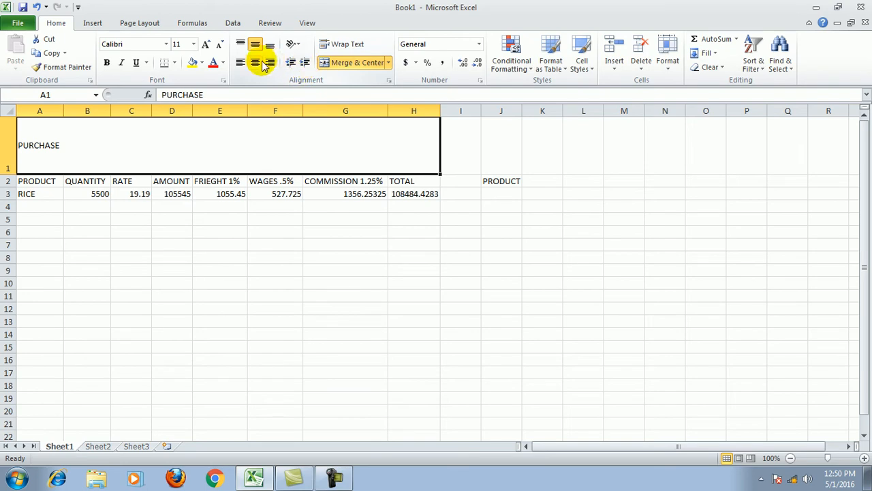
{"action": "left_click", "coordinate": [255, 62]}
{"action": "left_click", "coordinate": [344, 218]}
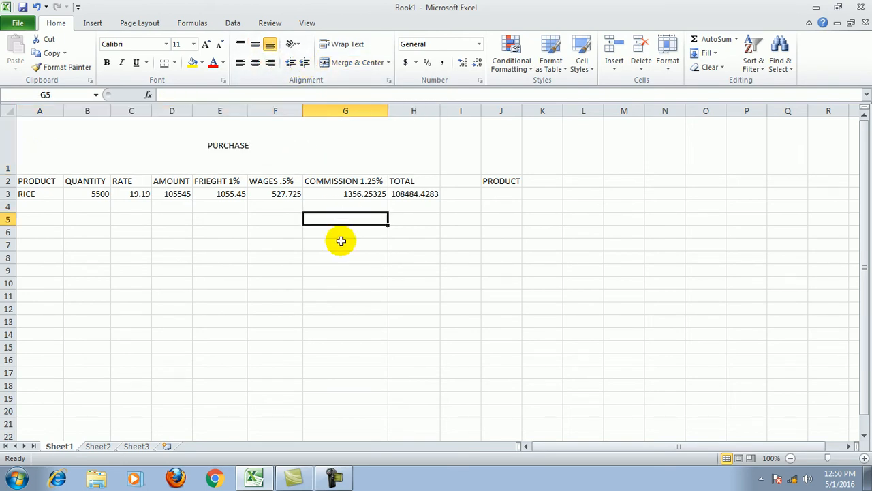
Add the headers QUANTITY, RATE and AMOUNT in K2:M2 and slightly widen columns J and K.
{"action": "left_click", "coordinate": [509, 183]}
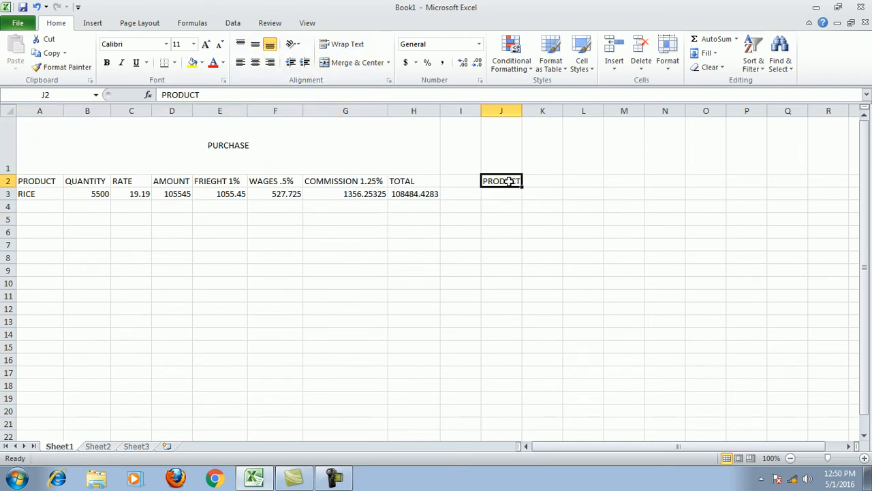
{"action": "left_click", "coordinate": [545, 184]}
{"action": "left_click_drag", "start_coordinate": [522, 111], "coordinate": [526, 112]}
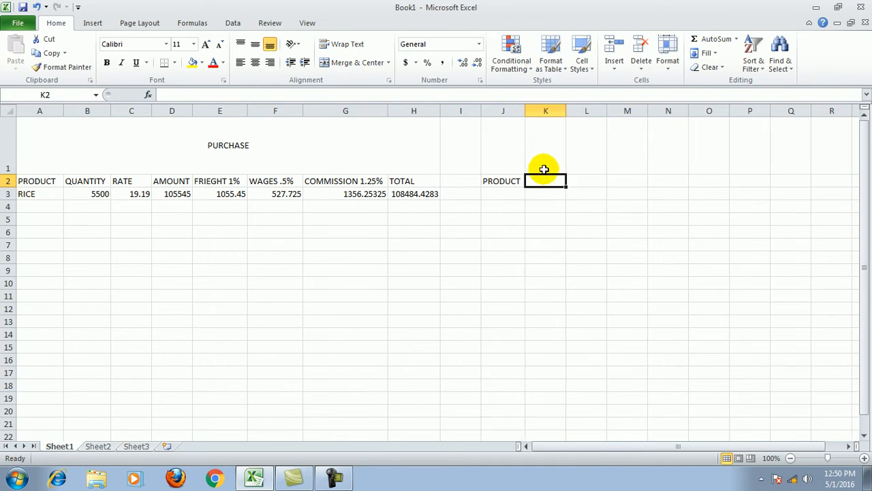
{"action": "type", "text": "QUA"}
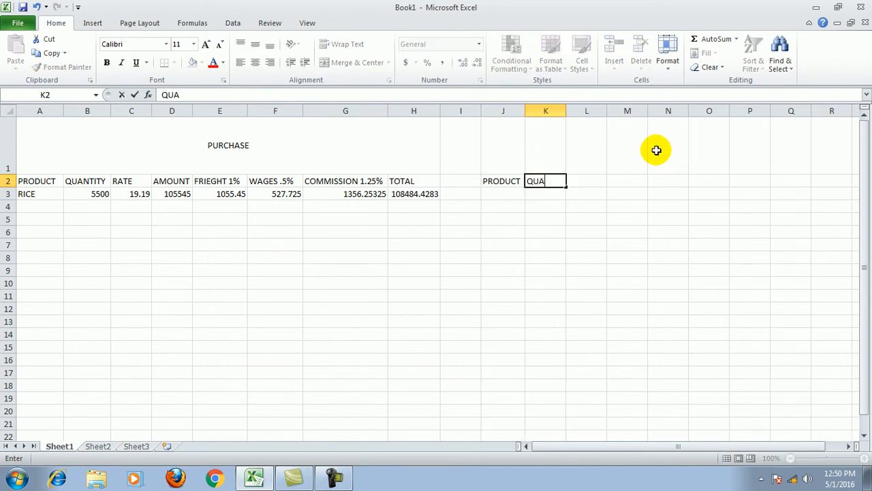
{"action": "type", "text": "NTITY"}
{"action": "key", "text": "Tab"}
{"action": "type", "text": "RATE"}
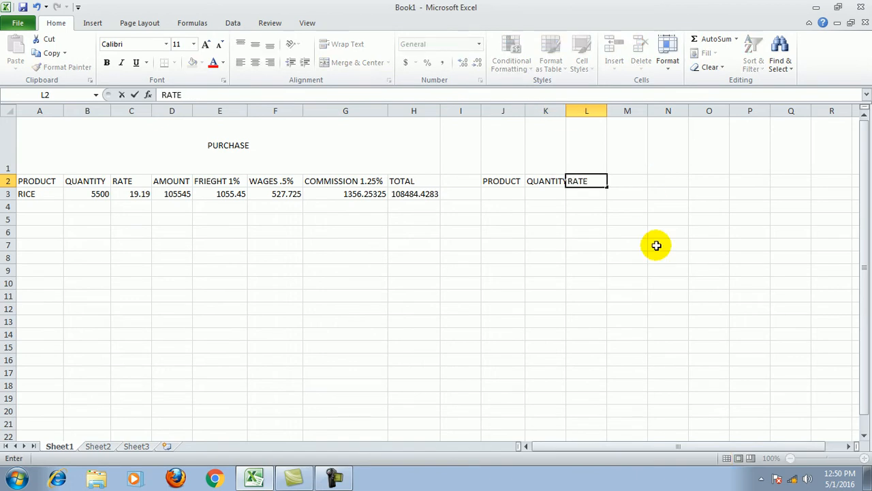
{"action": "left_click_drag", "start_coordinate": [668, 244], "coordinate": [628, 244]}
{"action": "left_click_drag", "start_coordinate": [566, 111], "coordinate": [570, 111]}
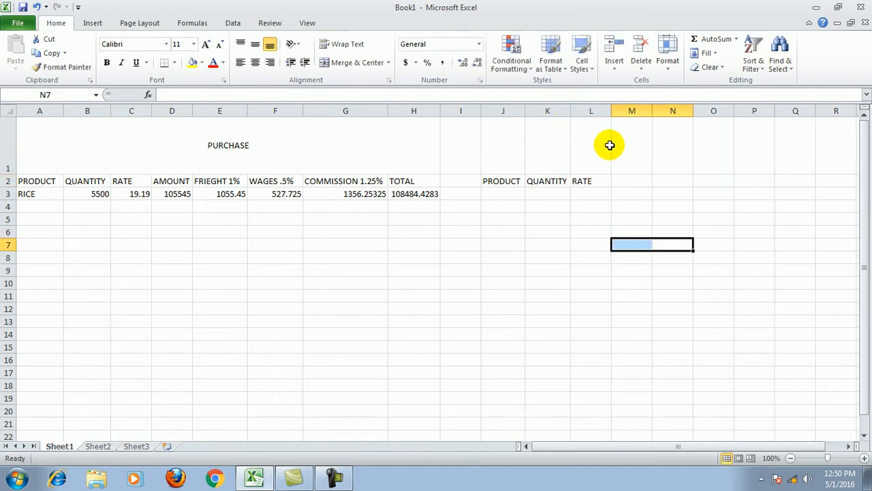
{"action": "left_click", "coordinate": [632, 180]}
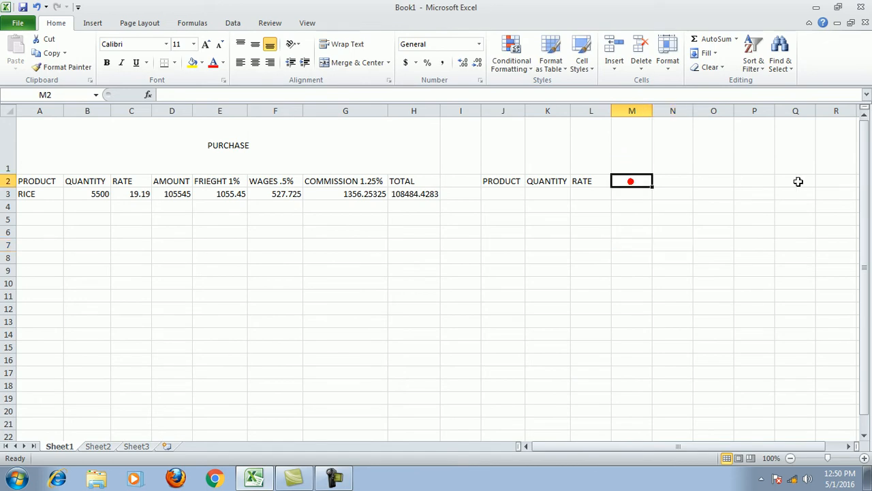
{"action": "type", "text": "AMOUNT"}
{"action": "left_click", "coordinate": [673, 280]}
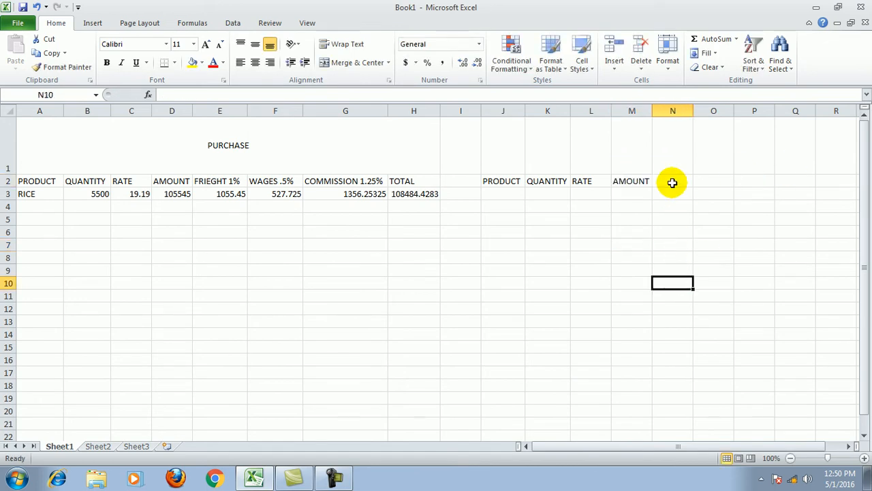
Enter the product RICE in J3 and its quantity 5500 in K3.
{"action": "left_click", "coordinate": [503, 194]}
{"action": "type", "text": "RICE"}
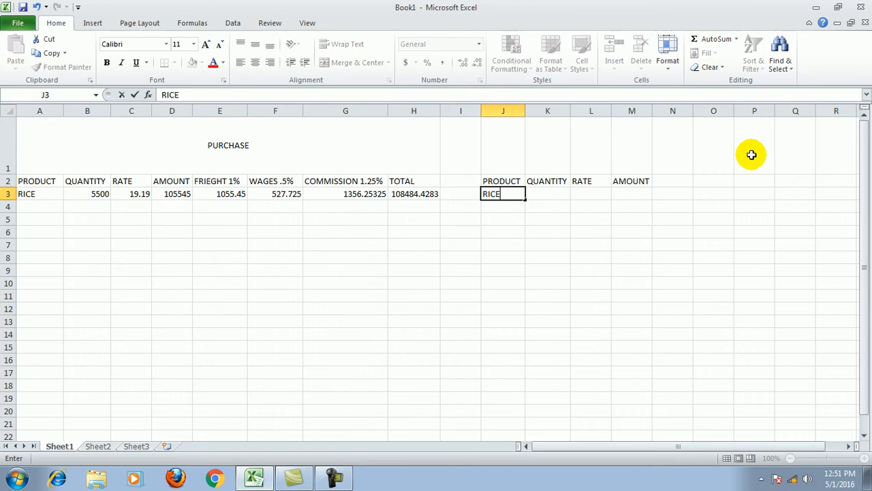
{"action": "key", "text": "Tab"}
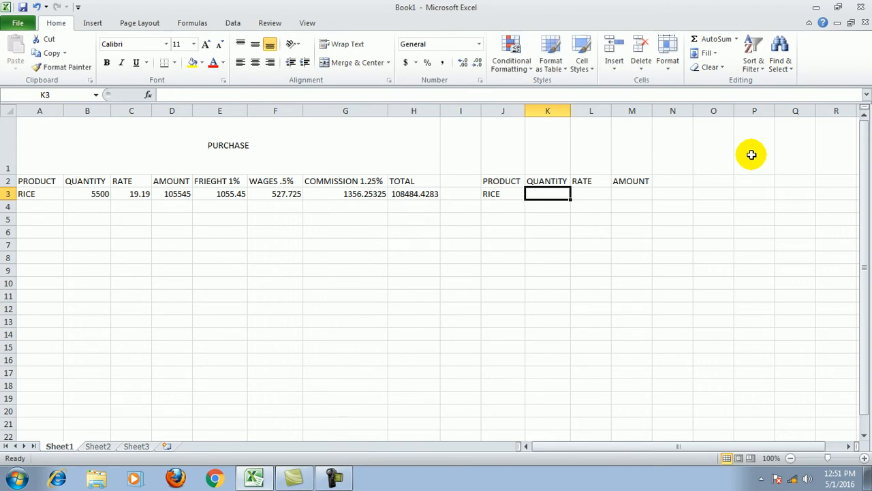
{"action": "type", "text": "5500"}
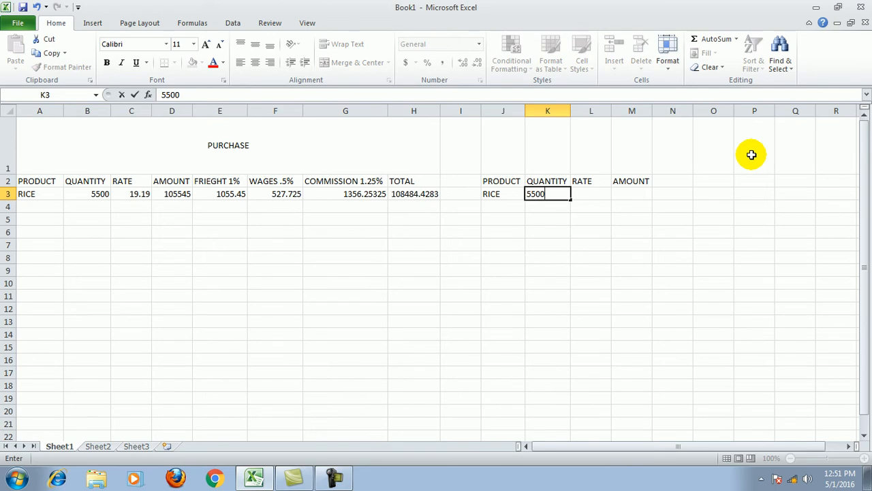
{"action": "key", "text": "Tab"}
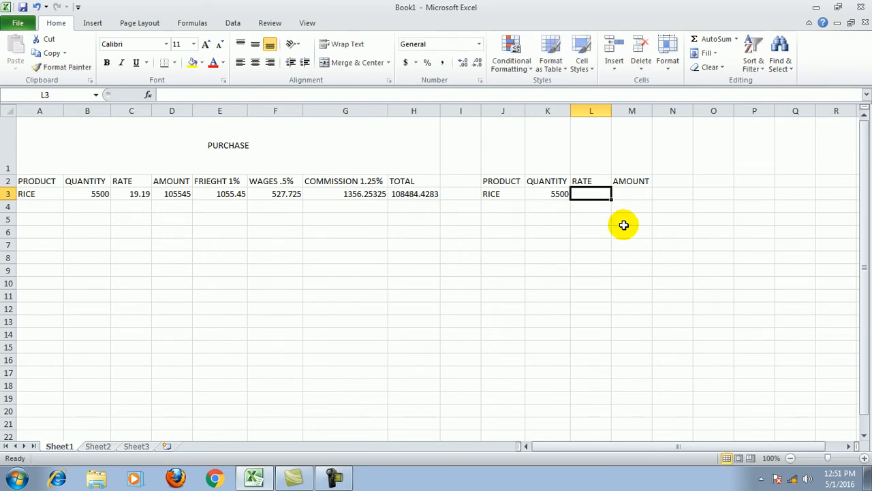
{"action": "left_click", "coordinate": [334, 477]}
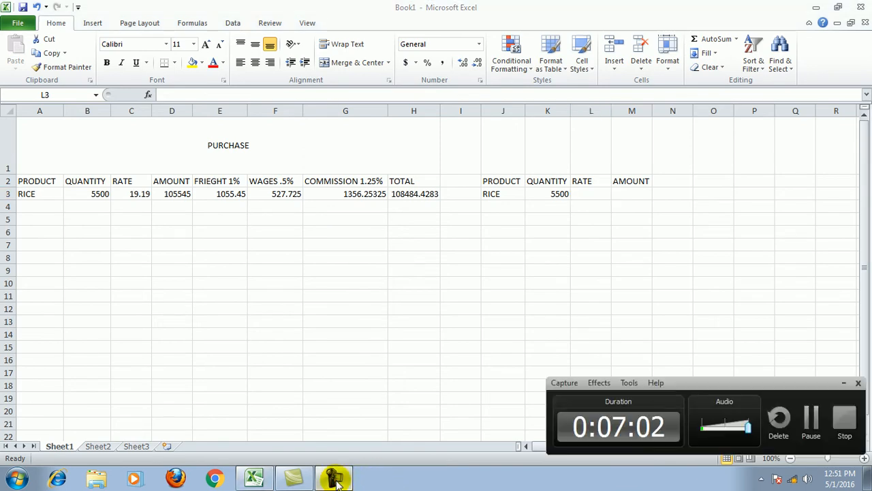
{"action": "left_click", "coordinate": [334, 477]}
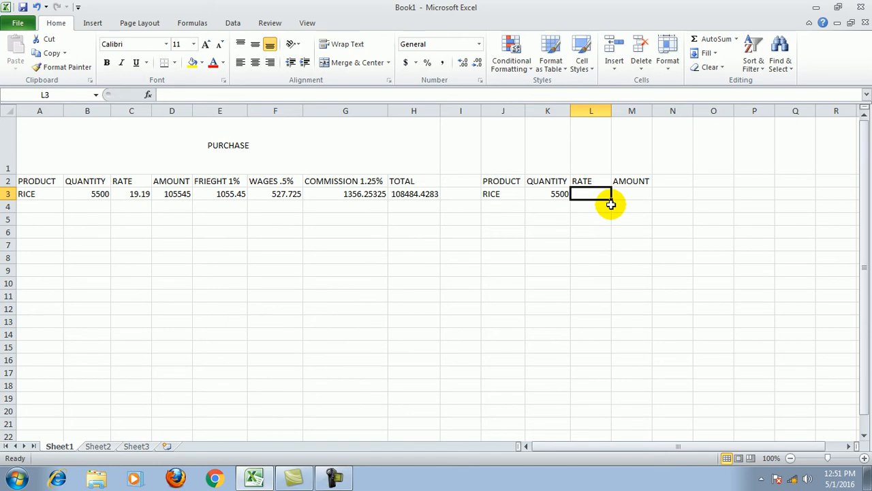
Enter the rate 25.36 in L3 and the amount formula =SUM(K2*L2)/100 in M3.
{"action": "type", "text": "25.36"}
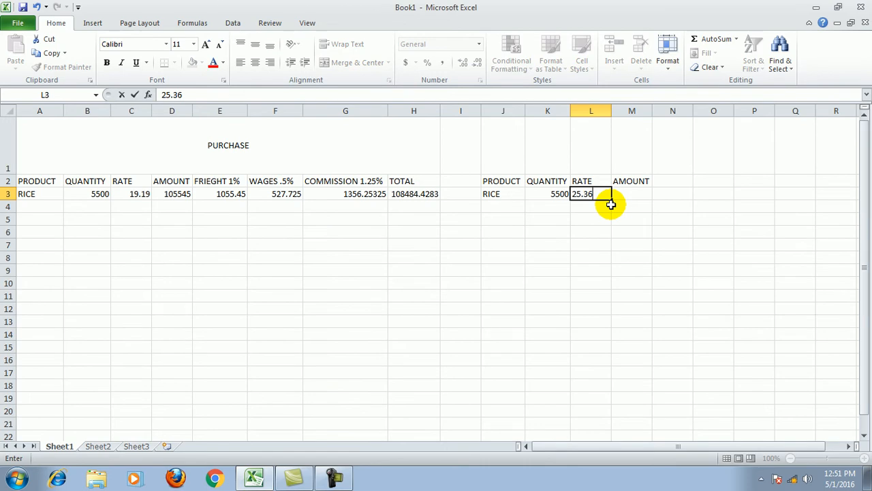
{"action": "key", "text": "Tab"}
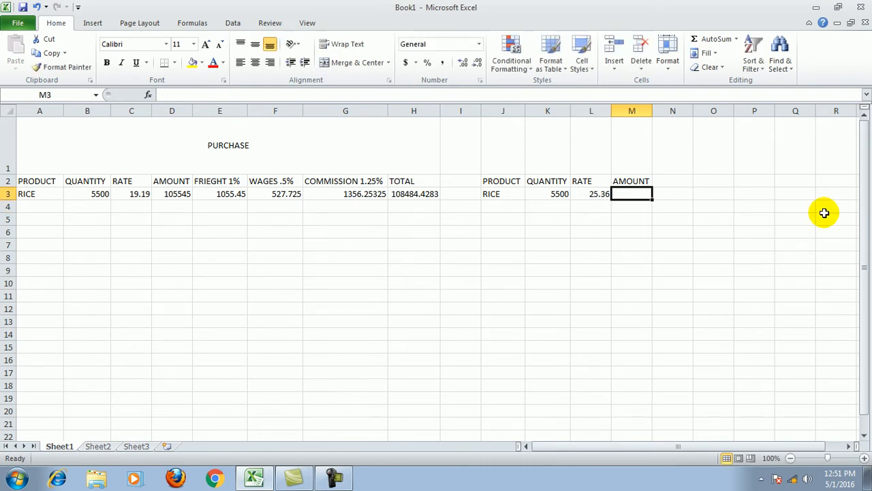
{"action": "type", "text": "=SUM"}
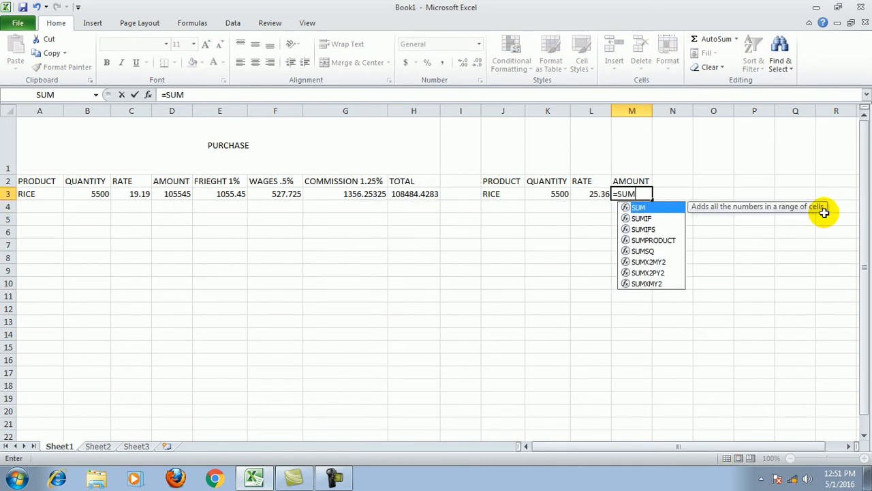
{"action": "type", "text": "("}
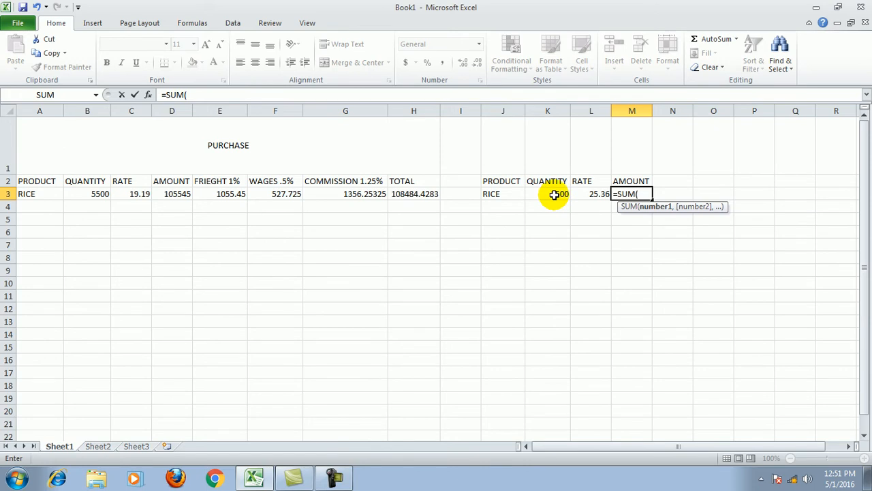
{"action": "type", "text": "K2*L2"}
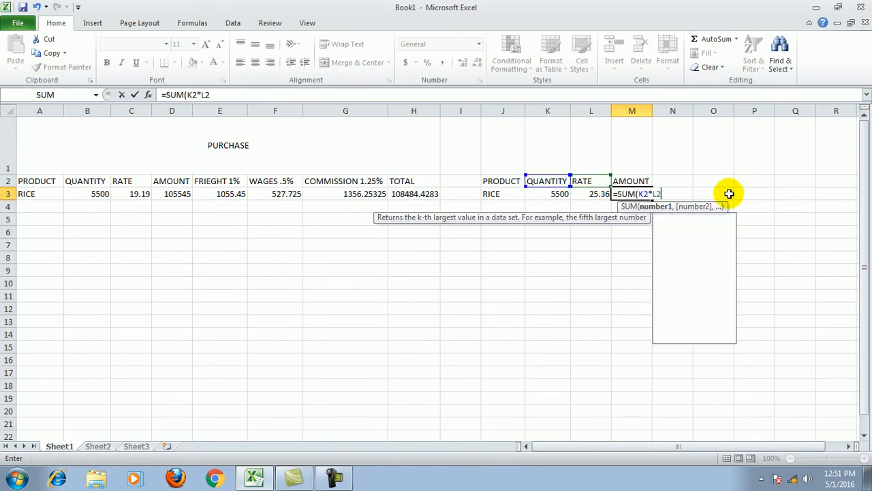
{"action": "type", "text": ")"}
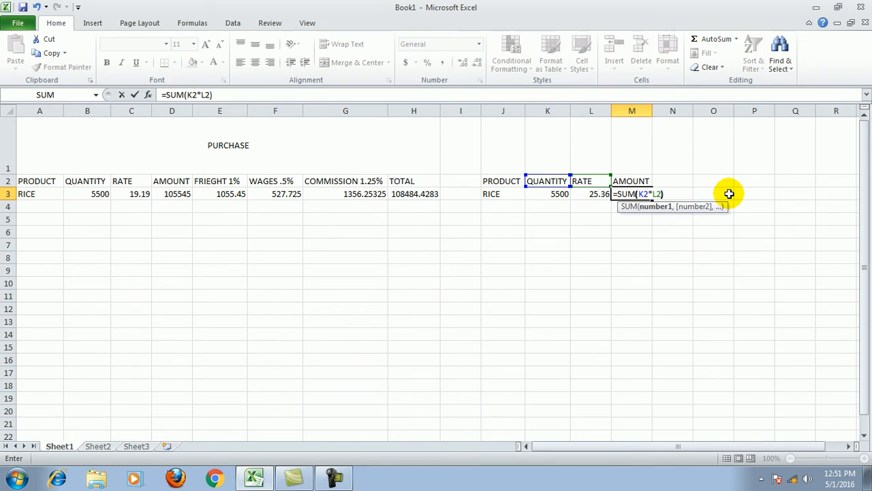
{"action": "type", "text": "/100"}
{"action": "key", "text": "Return"}
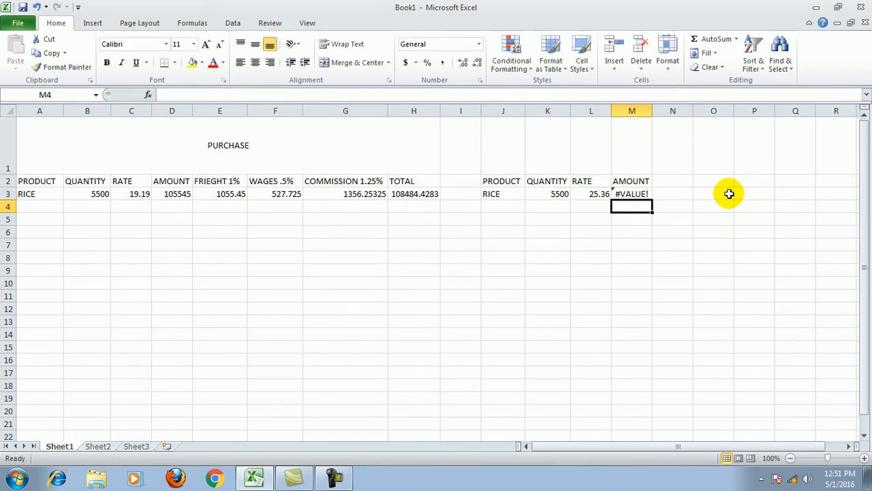
Slightly widen column M and correct the amount formula in M3 to =SUM(K3*L3)/100.
{"action": "left_click", "coordinate": [632, 194]}
{"action": "left_click_drag", "start_coordinate": [652, 113], "coordinate": [662, 114]}
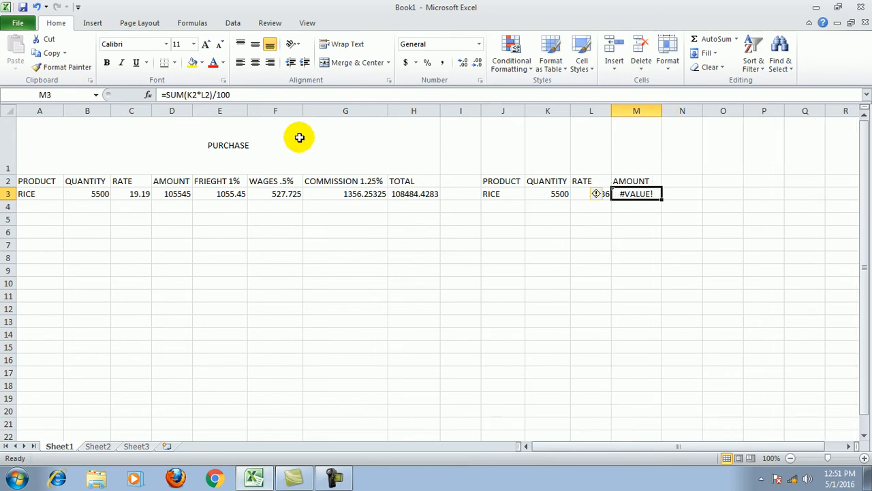
{"action": "left_click", "coordinate": [195, 95]}
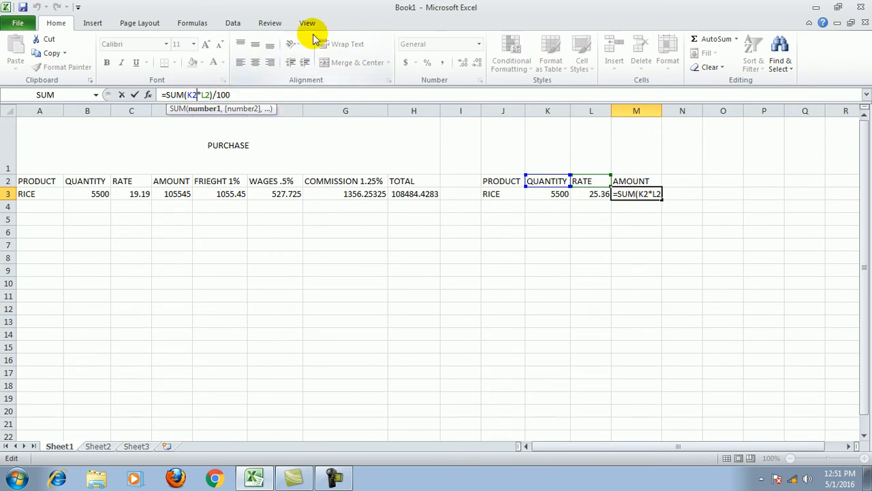
{"action": "key", "text": "BackSpace"}
{"action": "type", "text": "3"}
{"action": "key", "text": "BackSpace"}
{"action": "type", "text": "3"}
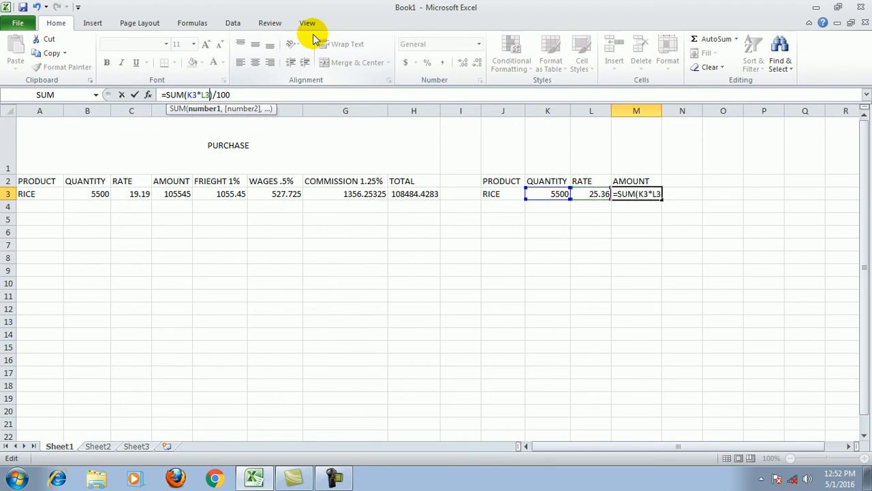
{"action": "key", "text": "Return"}
{"action": "left_click", "coordinate": [529, 296]}
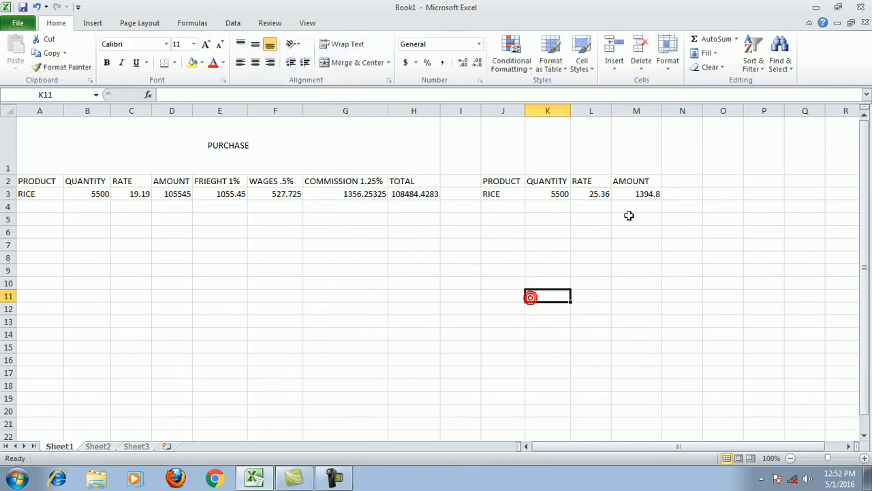
Remove the division by 100 from the amount formula in M3, leaving =SUM(K3*L3).
{"action": "left_click", "coordinate": [639, 194]}
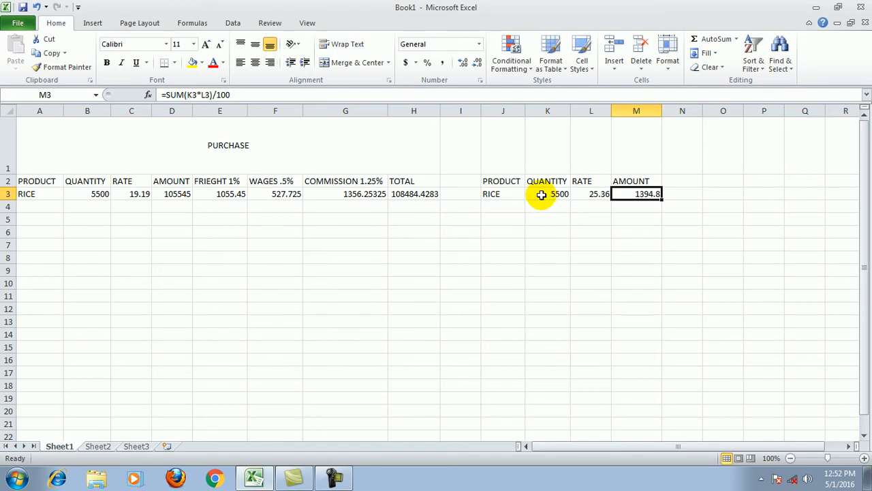
{"action": "left_click", "coordinate": [275, 99]}
{"action": "key", "text": "BackSpace"}
{"action": "key", "text": "BackSpace"}
{"action": "key", "text": "BackSpace"}
{"action": "key", "text": "BackSpace"}
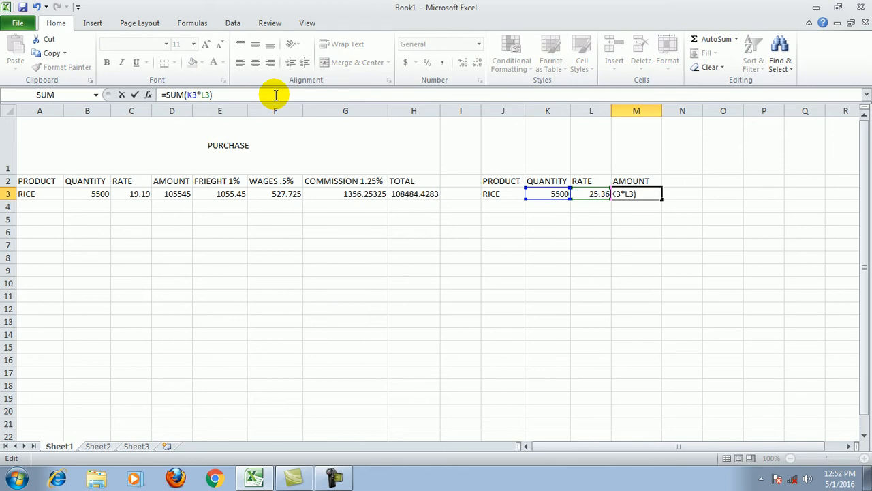
{"action": "key", "text": "Return"}
{"action": "left_click", "coordinate": [460, 348]}
Check the amount formula in M3 against the quantity in K3 and the rate in L3.
{"action": "left_click", "coordinate": [623, 194]}
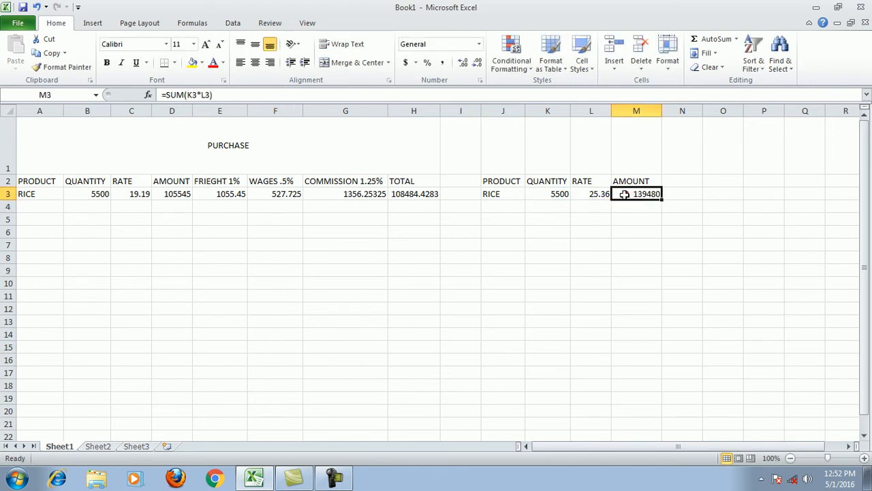
{"action": "left_click", "coordinate": [547, 192]}
{"action": "left_click", "coordinate": [589, 193]}
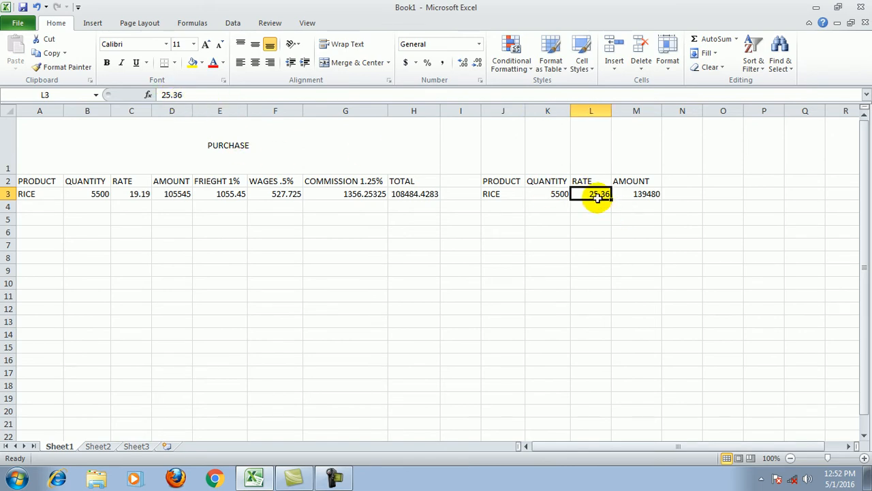
{"action": "left_click", "coordinate": [533, 194]}
{"action": "left_click", "coordinate": [597, 195]}
{"action": "left_click", "coordinate": [546, 195]}
{"action": "left_click", "coordinate": [598, 195]}
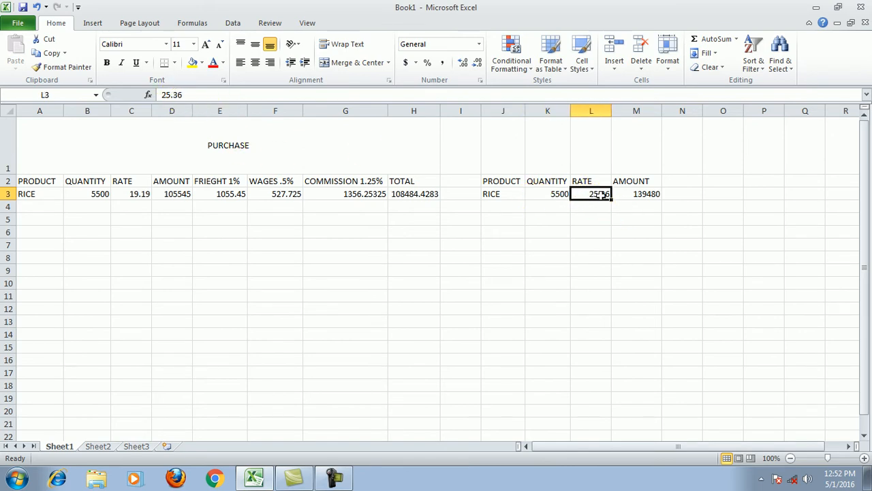
{"action": "left_click", "coordinate": [640, 194]}
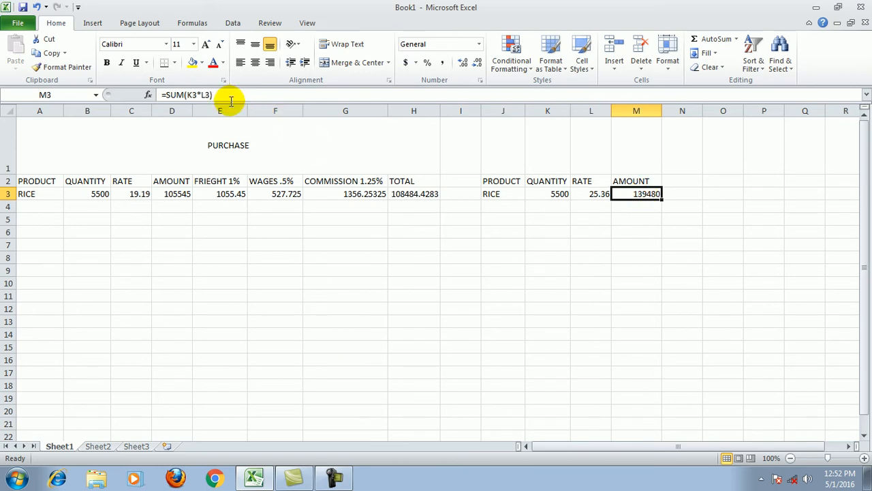
Add the headers FRIEGHT, WAGES and COMMISSION in N2:P2 and widen columns N to P.
{"action": "left_click", "coordinate": [683, 181]}
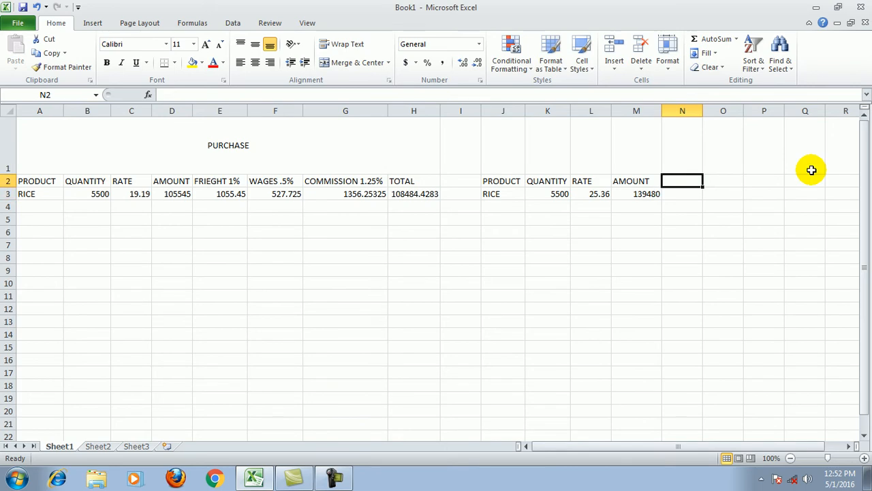
{"action": "type", "text": "FRI"}
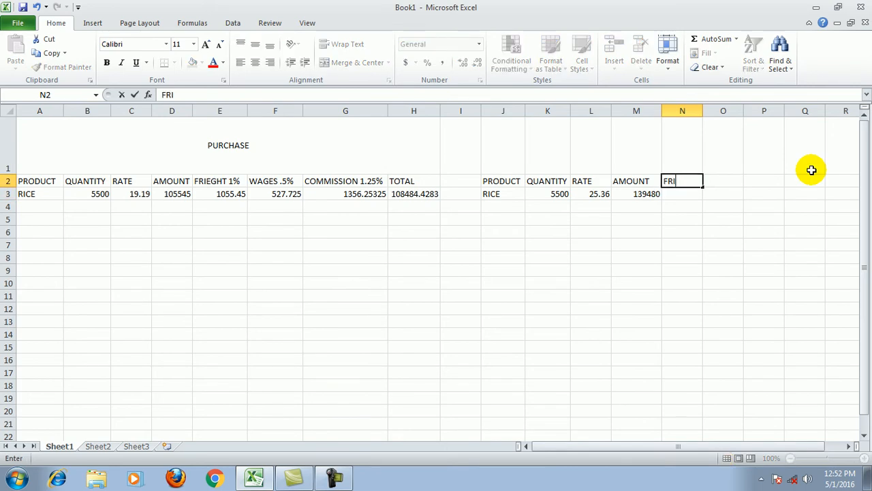
{"action": "type", "text": "EGHT"}
{"action": "key", "text": "Tab"}
{"action": "type", "text": "WAGE"}
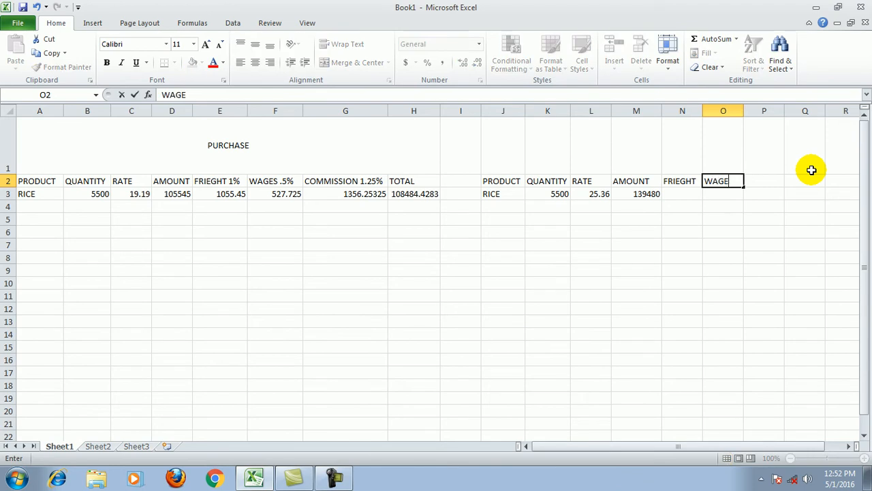
{"action": "type", "text": "S"}
{"action": "key", "text": "Tab"}
{"action": "type", "text": "CO"}
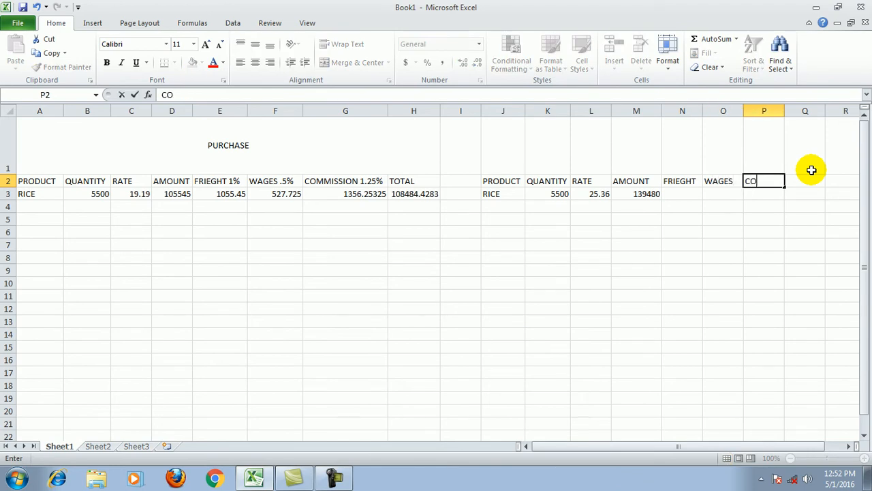
{"action": "type", "text": "MMISSION"}
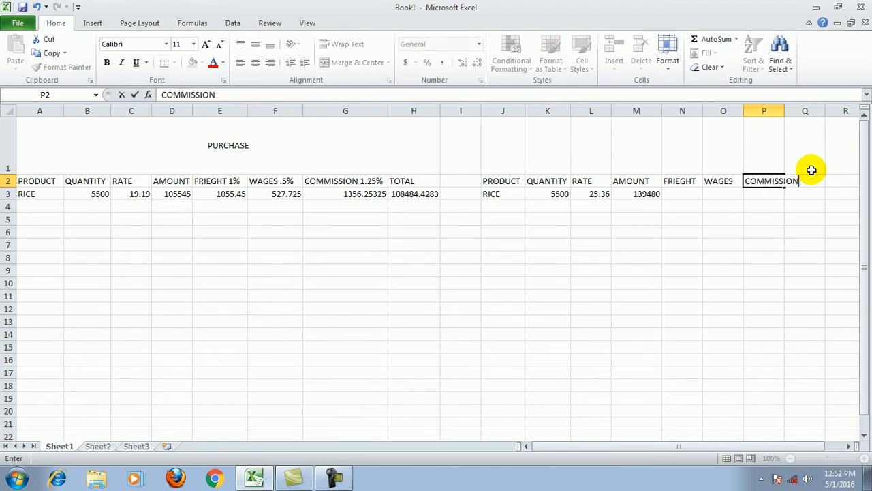
{"action": "key", "text": "Tab"}
{"action": "left_click_drag", "start_coordinate": [783, 112], "coordinate": [810, 126]}
{"action": "left_click_drag", "start_coordinate": [743, 111], "coordinate": [716, 115]}
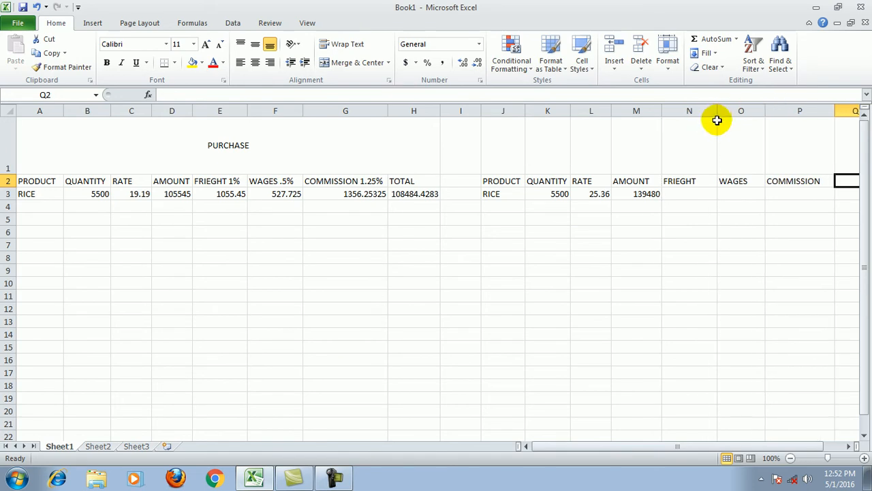
Append .5% to the FRIEGHT header in N2 and .3% to the WAGES header in O2.
{"action": "left_click", "coordinate": [671, 184]}
{"action": "left_click", "coordinate": [243, 94]}
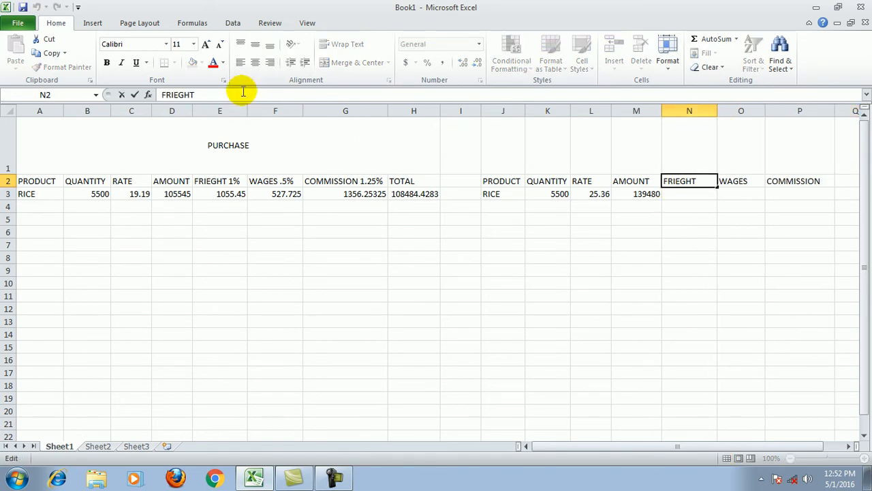
{"action": "type", "text": ".5%"}
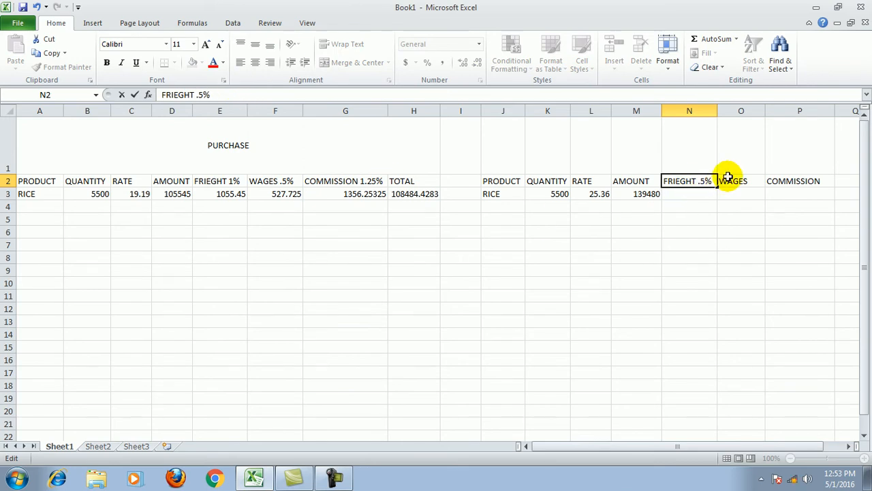
{"action": "left_click", "coordinate": [724, 181]}
{"action": "left_click", "coordinate": [214, 96]}
{"action": "type", "text": ".3%"}
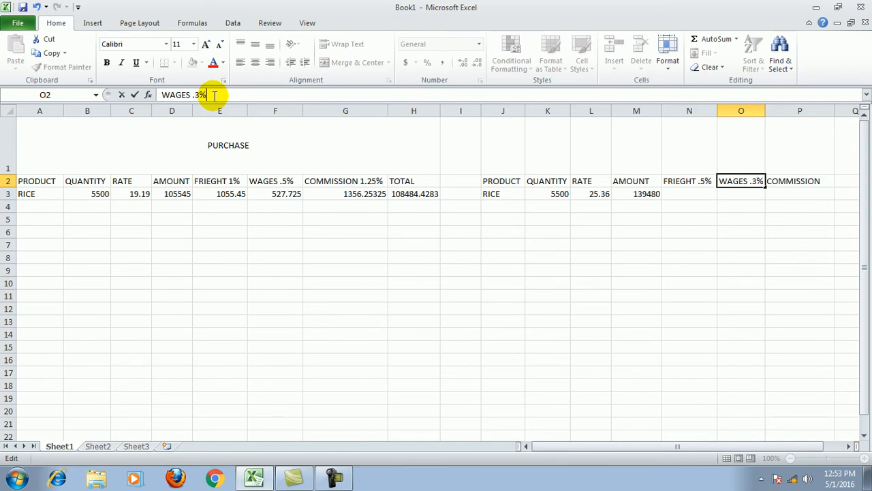
{"action": "left_click", "coordinate": [395, 360]}
Append .65% to the COMMISSION header in P2 and widen column P to fit it.
{"action": "left_click", "coordinate": [794, 178]}
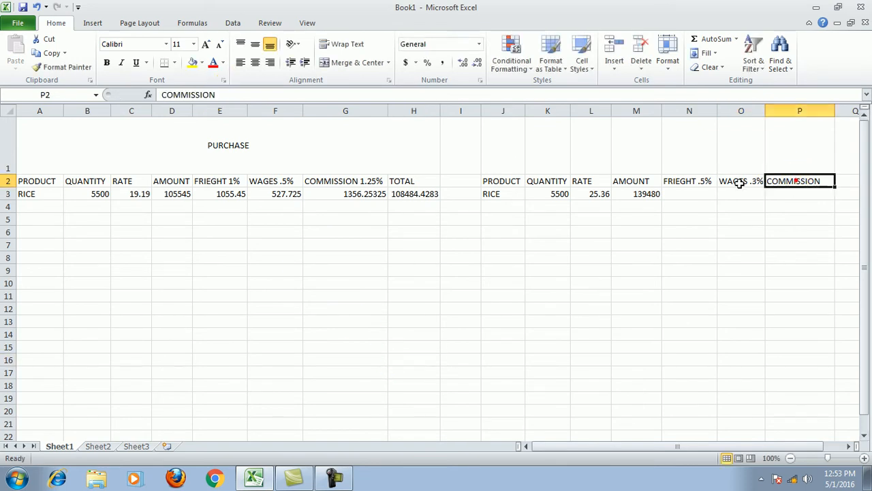
{"action": "left_click", "coordinate": [273, 97]}
{"action": "type", "text": ".65^"}
{"action": "left_click", "coordinate": [409, 306]}
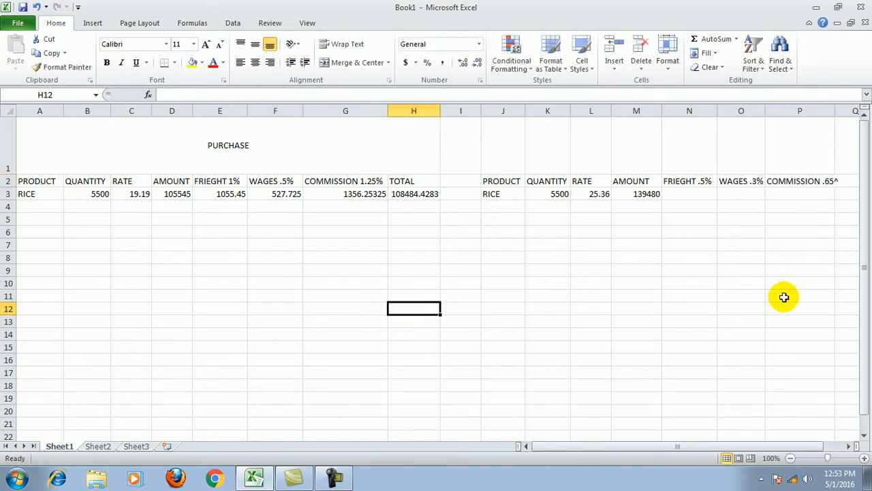
{"action": "left_click_drag", "start_coordinate": [836, 111], "coordinate": [846, 111]}
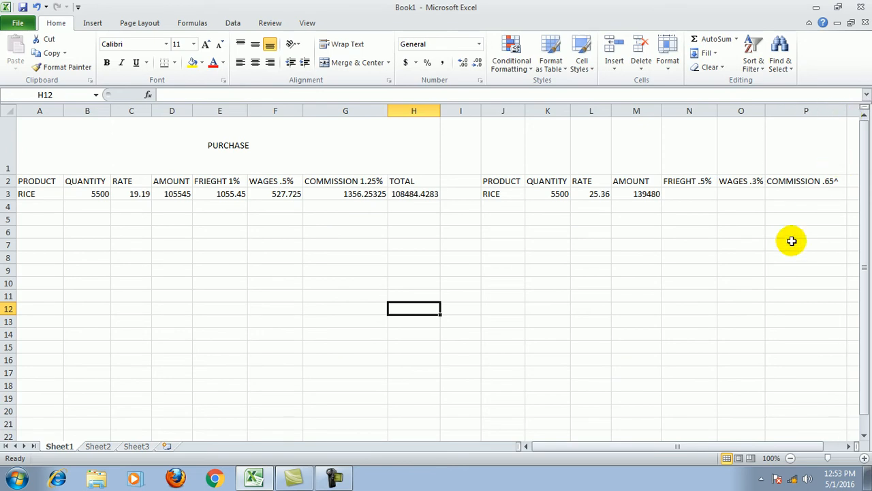
{"action": "left_click", "coordinate": [801, 181]}
{"action": "left_click", "coordinate": [265, 94]}
{"action": "key", "text": "BackSpace"}
{"action": "type", "text": "%"}
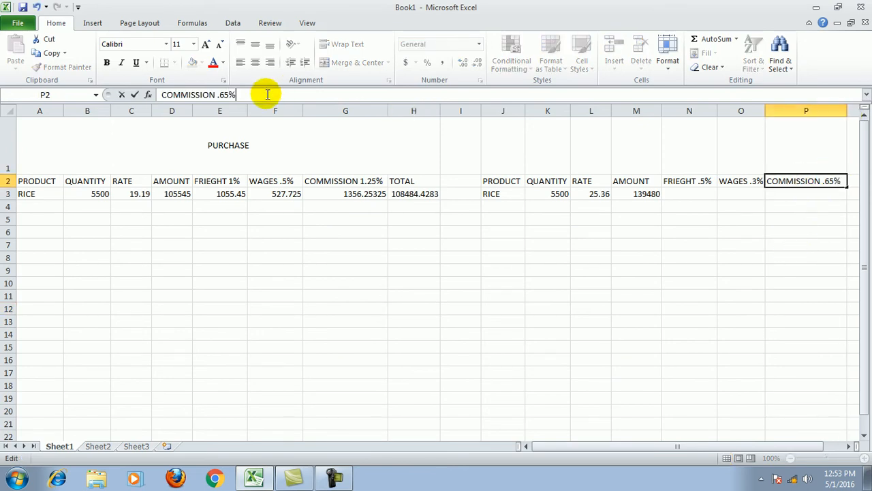
{"action": "left_click", "coordinate": [285, 242]}
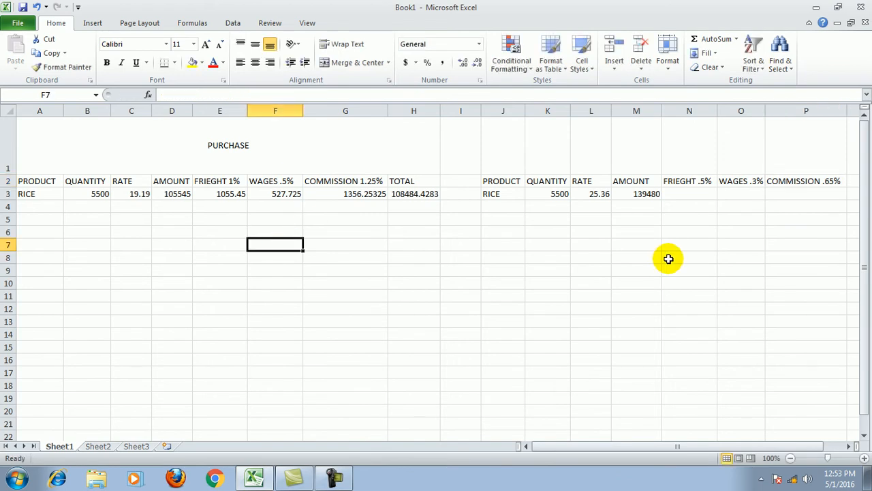
Enter the freight formula =SUM(M2*.5)/100 in N3 of the second rice table.
{"action": "left_click", "coordinate": [687, 194]}
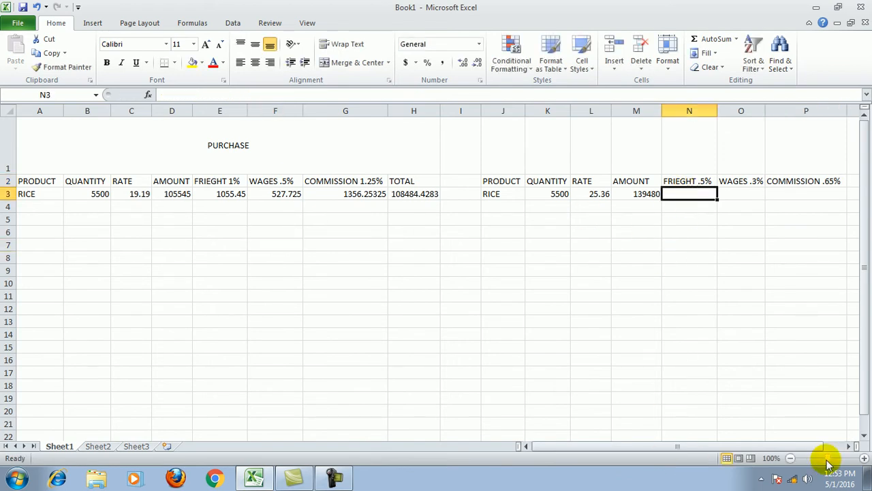
{"action": "left_click", "coordinate": [848, 446]}
{"action": "left_click", "coordinate": [560, 201]}
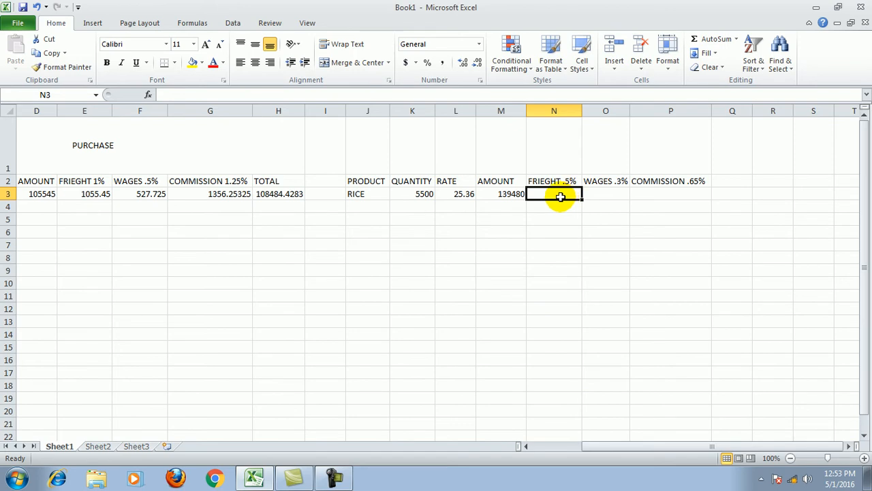
{"action": "left_click", "coordinate": [507, 196]}
{"action": "left_click", "coordinate": [507, 195]}
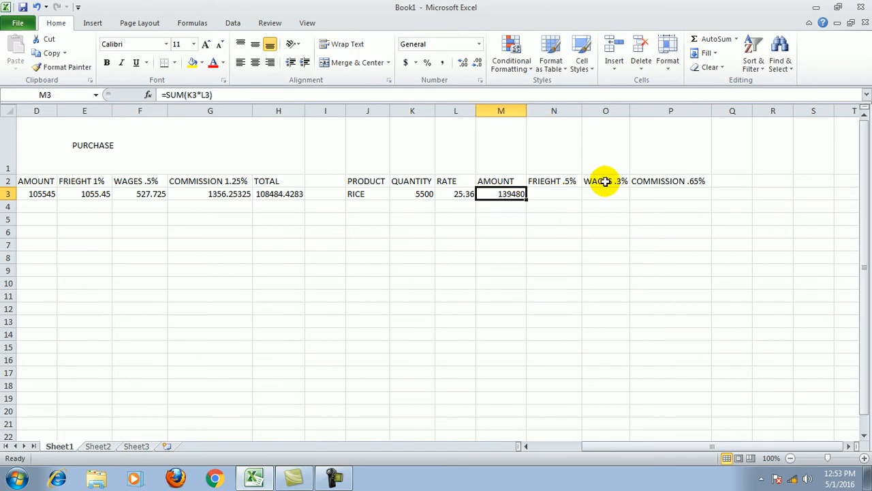
{"action": "left_click", "coordinate": [563, 194]}
{"action": "type", "text": "=SUM"}
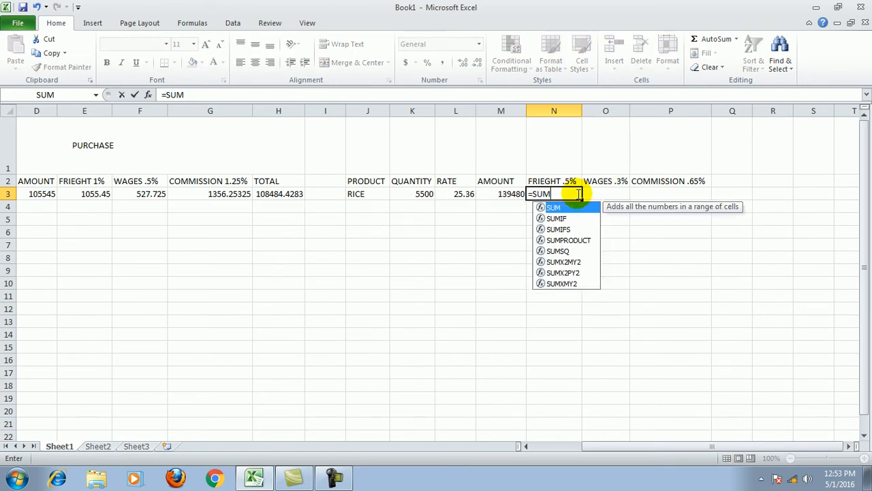
{"action": "type", "text": "("}
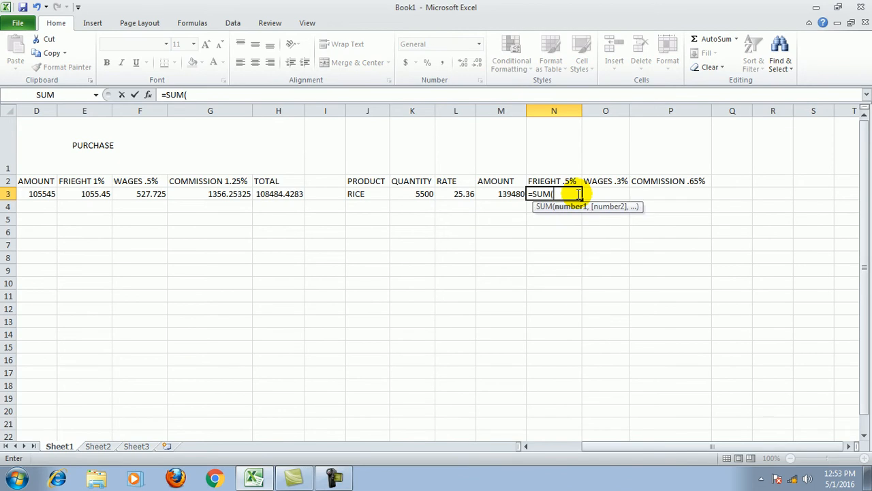
{"action": "type", "text": "M2*.5"}
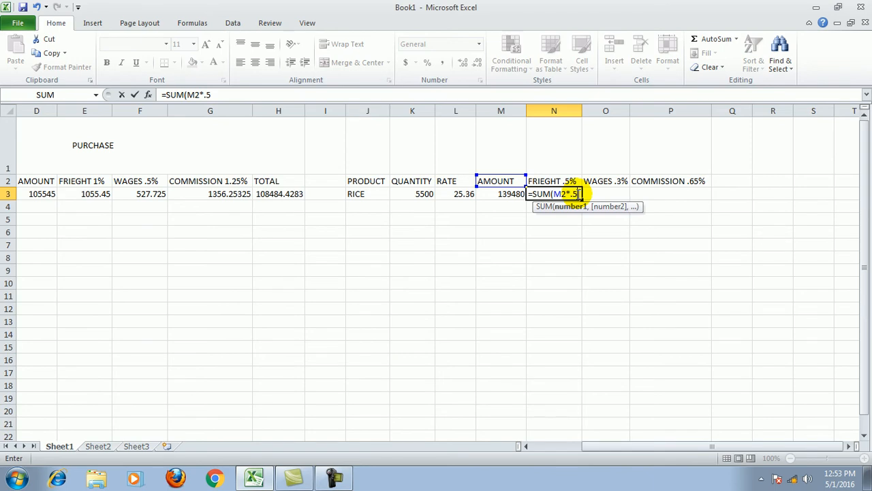
{"action": "type", "text": ")/100"}
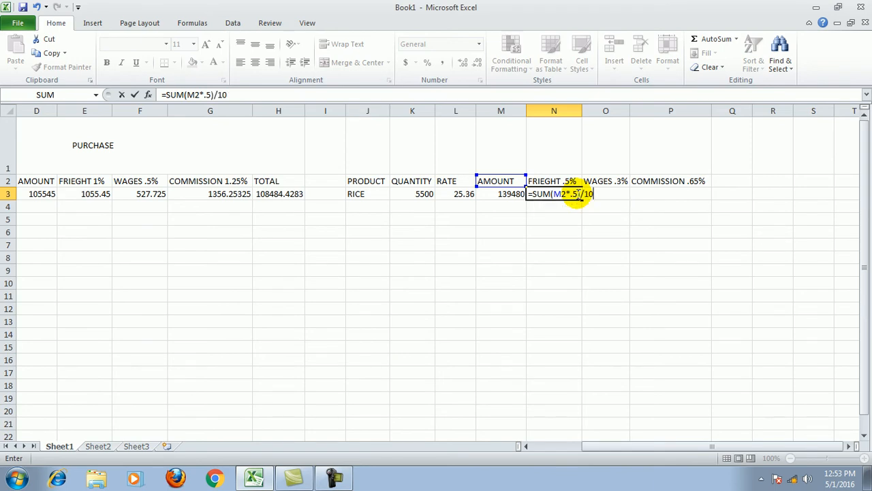
{"action": "key", "text": "Return"}
Correct the freight formula in N3 to =SUM(M3*0.5)/100 by replacing the M2 reference with M3.
{"action": "left_click", "coordinate": [577, 193]}
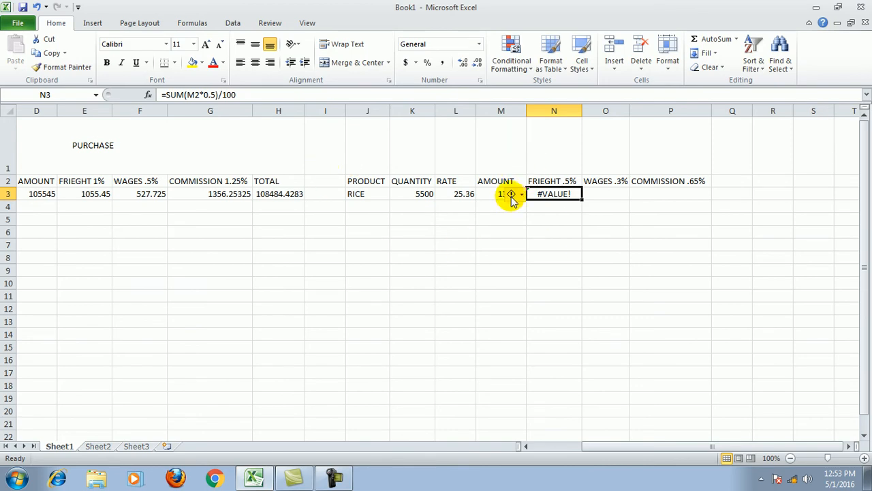
{"action": "left_click", "coordinate": [198, 94]}
{"action": "key", "text": "BackSpace"}
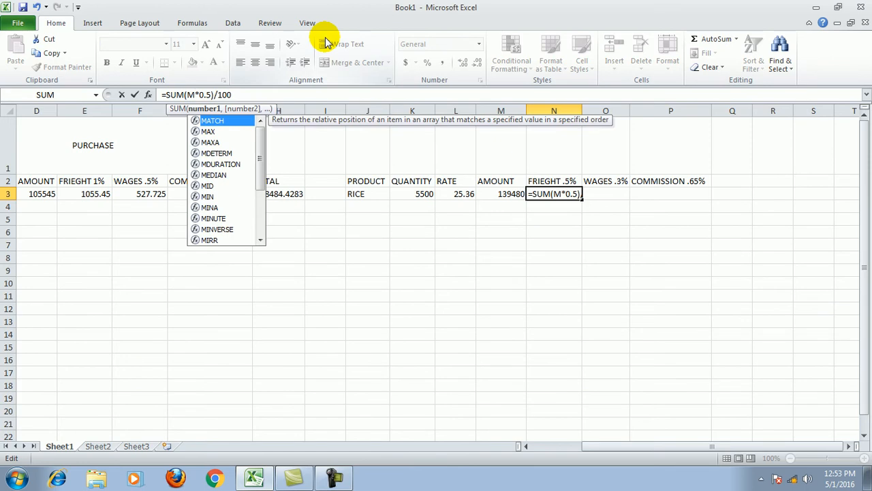
{"action": "type", "text": "3"}
{"action": "key", "text": "Return"}
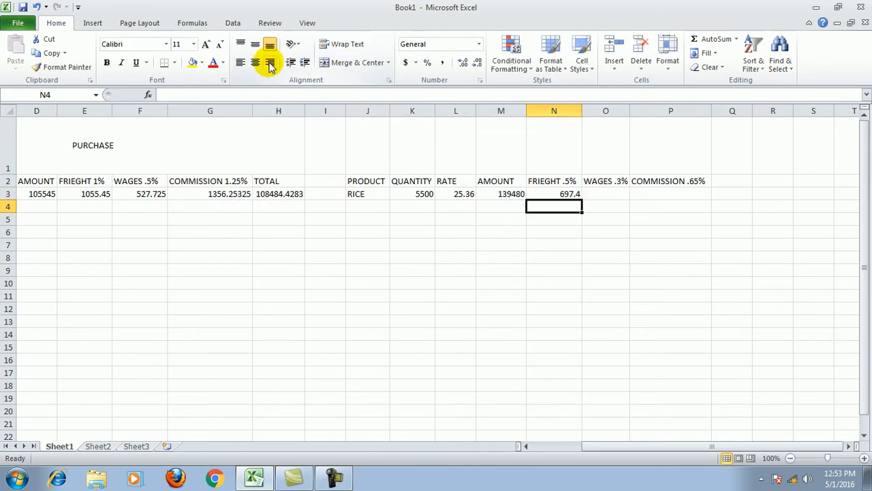
{"action": "left_click", "coordinate": [571, 196]}
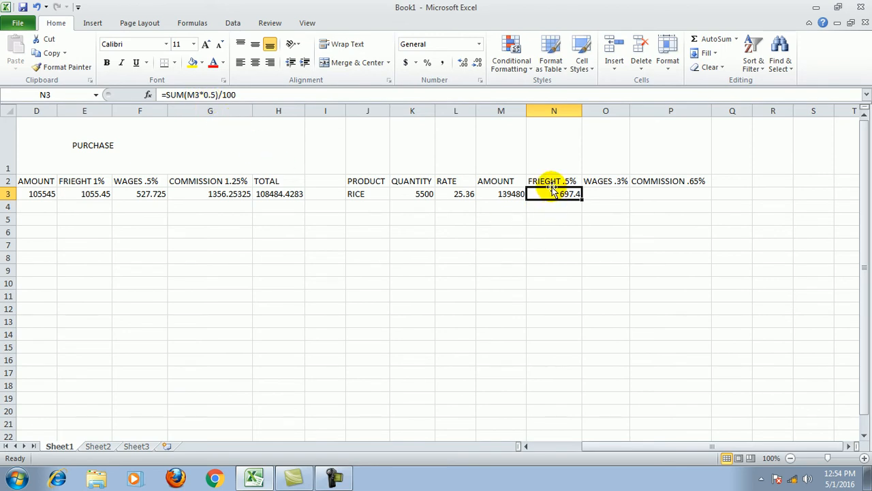
Enter the wages formula =SUM(O3*.3)/100 in O3 and accept the circular reference.
{"action": "left_click", "coordinate": [609, 193]}
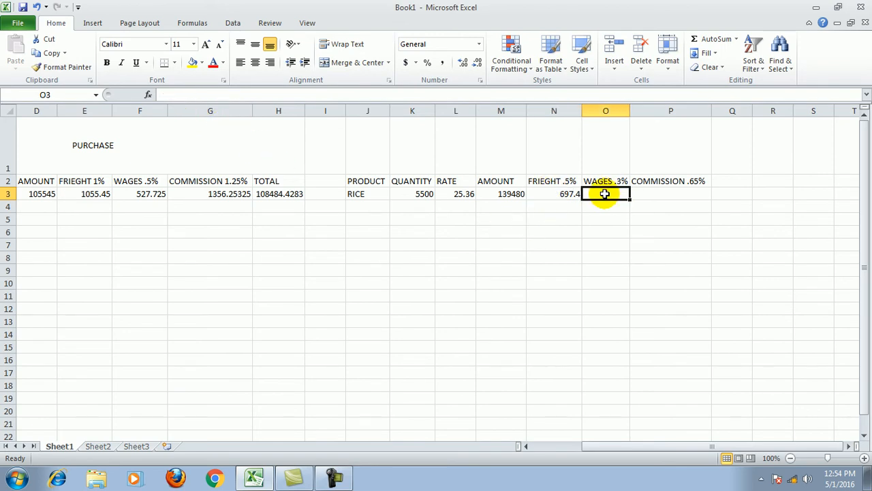
{"action": "type", "text": "=SUM"}
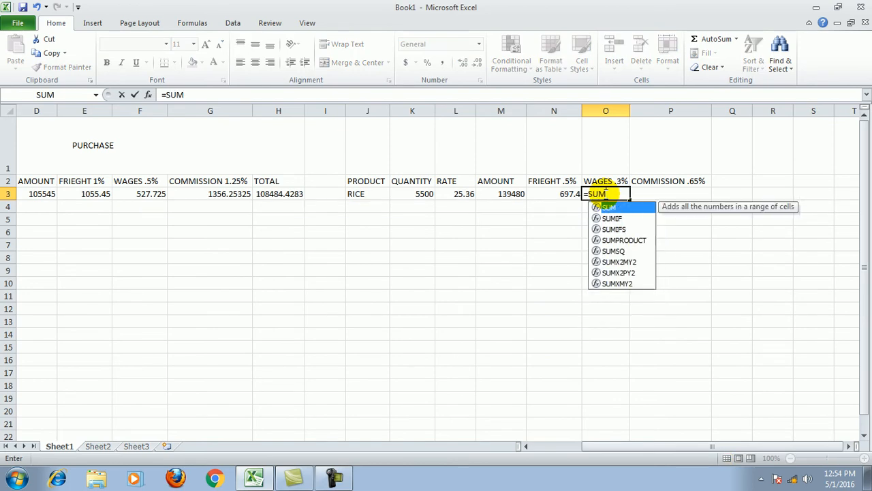
{"action": "type", "text": "("}
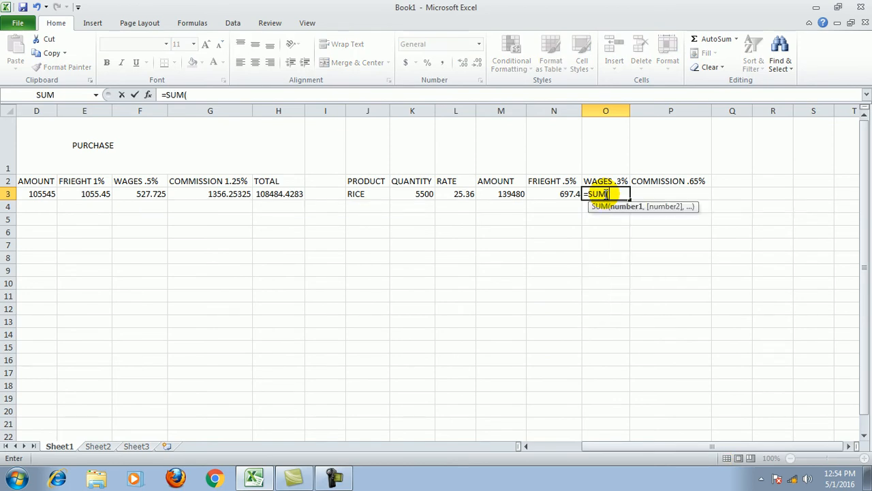
{"action": "type", "text": "O3"}
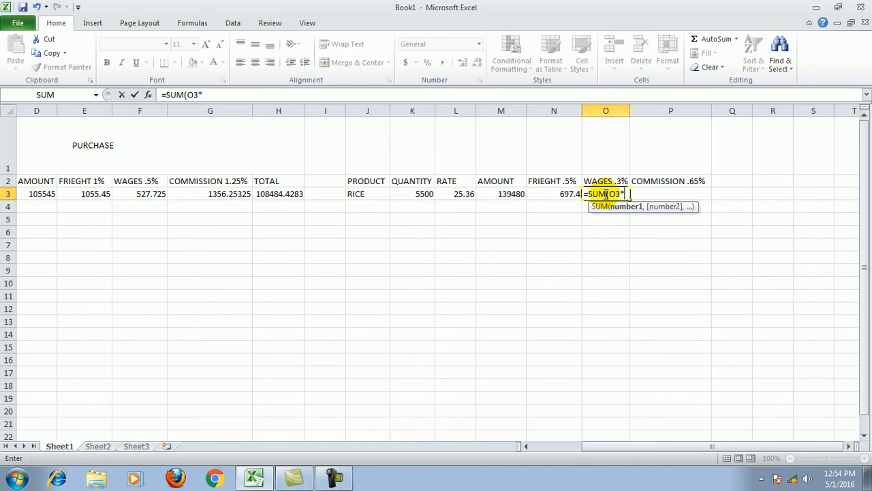
{"action": "type", "text": "*.3"}
{"action": "type", "text": "/100"}
{"action": "key", "text": "Return"}
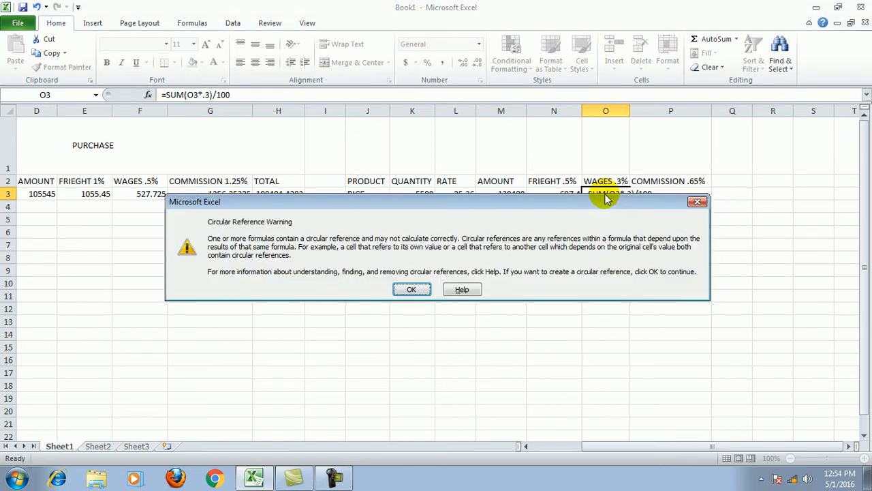
{"action": "left_click", "coordinate": [411, 290]}
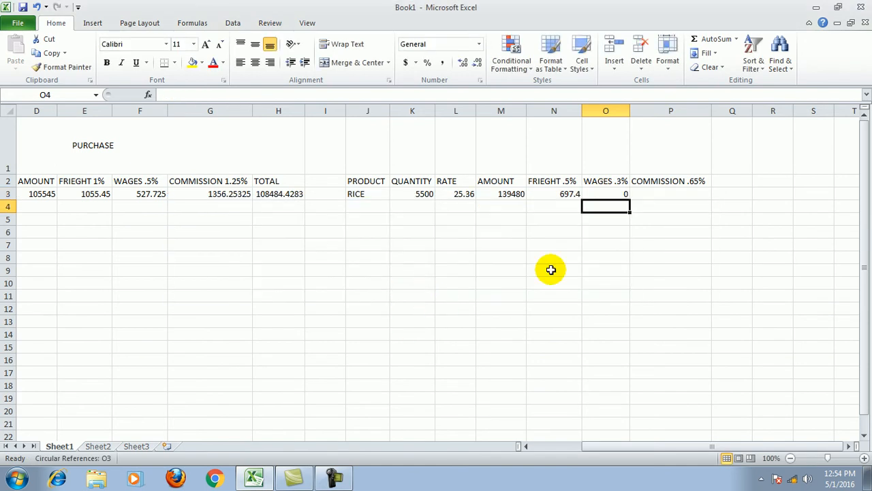
Replace the O3 reference in the wages formula in O3 with D3, making it =SUM(D3*0.3)/100.
{"action": "left_click", "coordinate": [596, 195]}
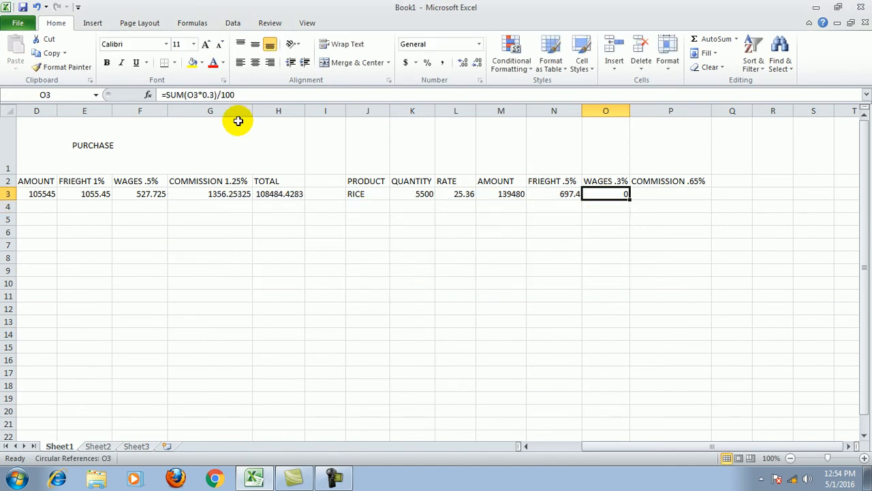
{"action": "left_click", "coordinate": [192, 95]}
{"action": "key", "text": "BackSpace"}
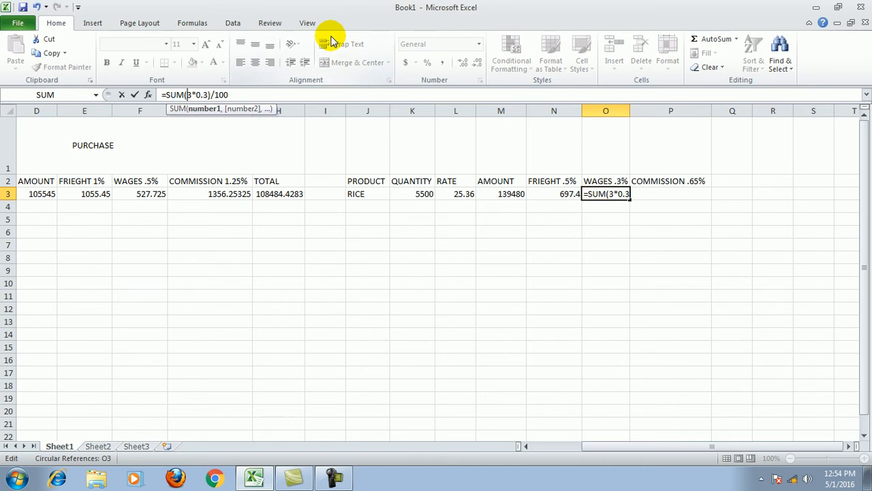
{"action": "type", "text": "O"}
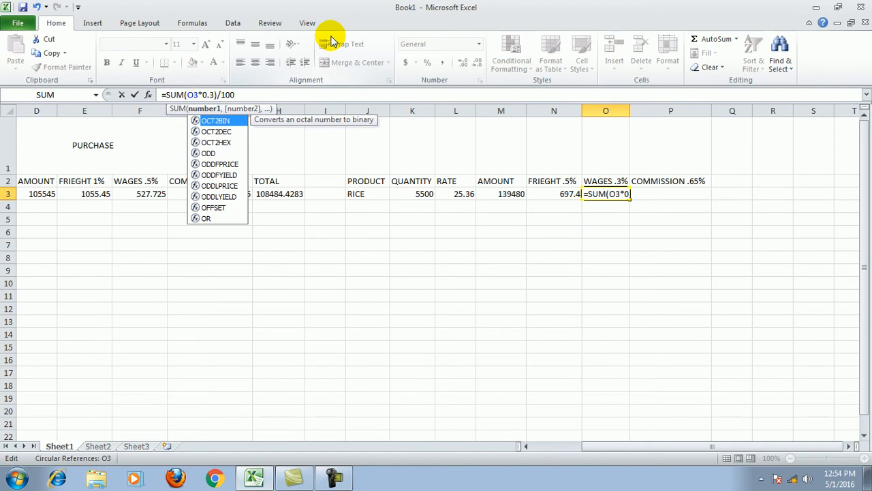
{"action": "key", "text": "Right"}
{"action": "key", "text": "BackSpace"}
{"action": "key", "text": "BackSpace"}
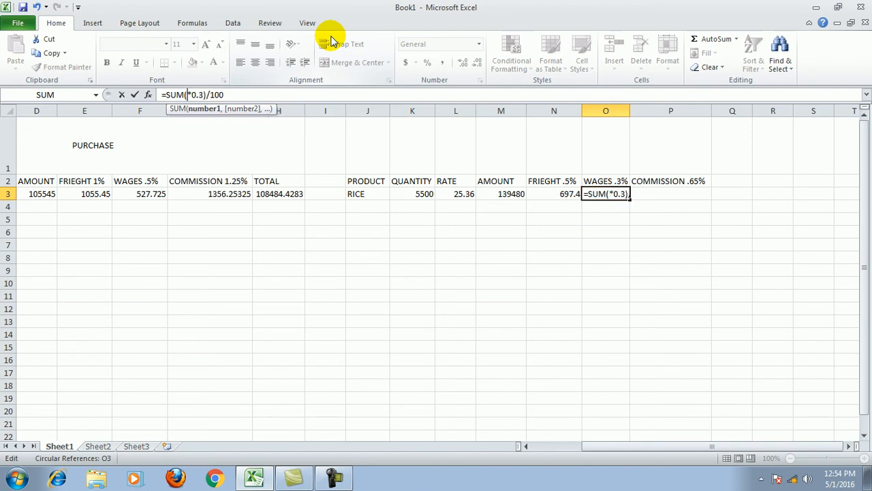
{"action": "type", "text": "D3"}
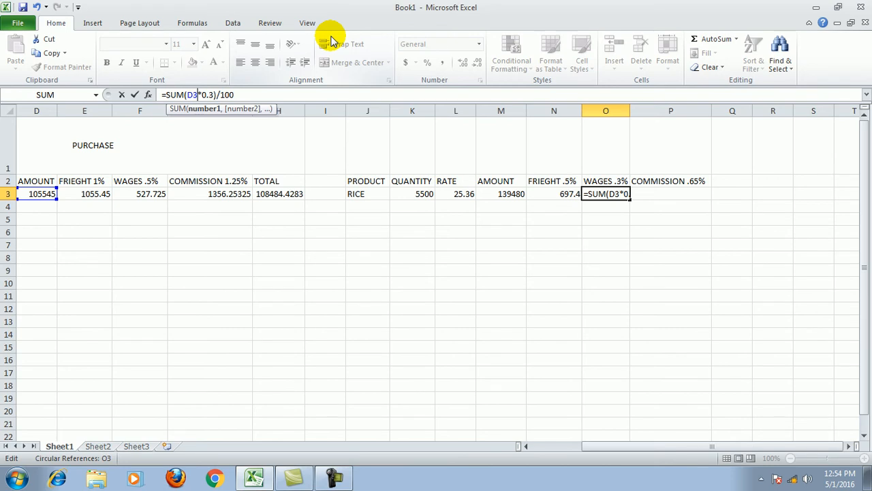
{"action": "key", "text": "Return"}
{"action": "left_click", "coordinate": [598, 194]}
Enter the commission formula =SUM(M3*.65)/100 in P3.
{"action": "left_click", "coordinate": [665, 193]}
{"action": "type", "text": "=S"}
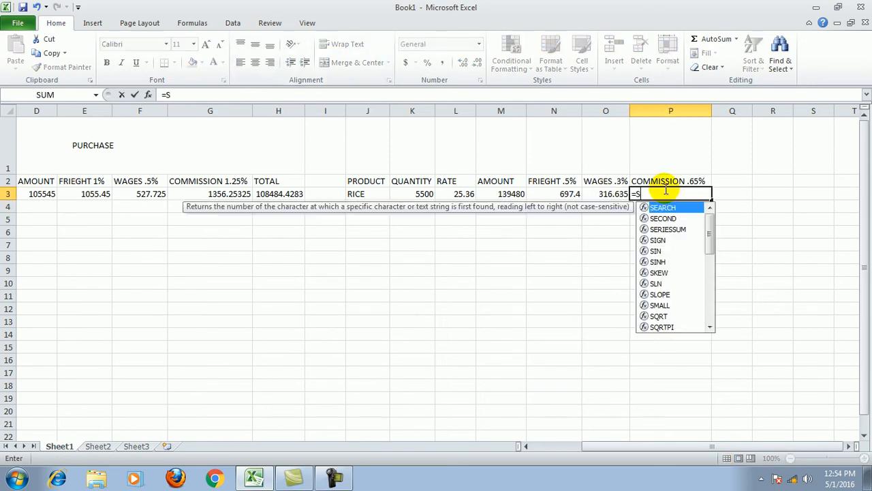
{"action": "type", "text": "UM(M3*.65"}
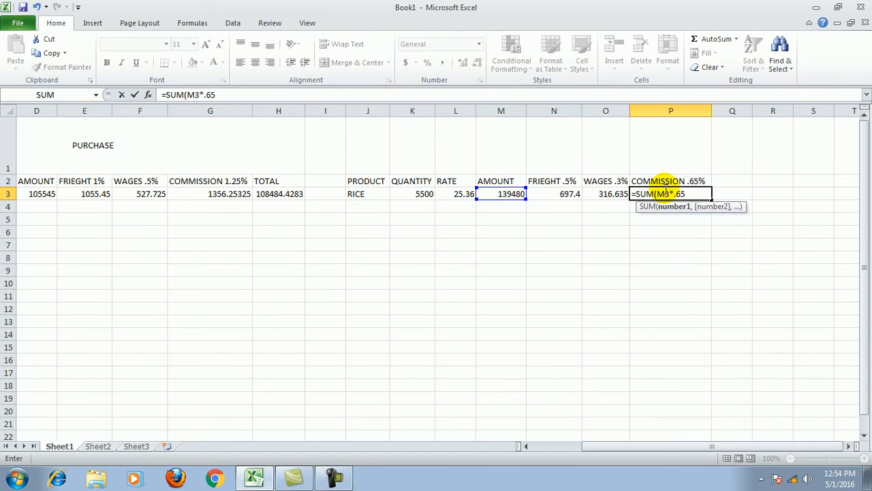
{"action": "type", "text": "*0.65)/"}
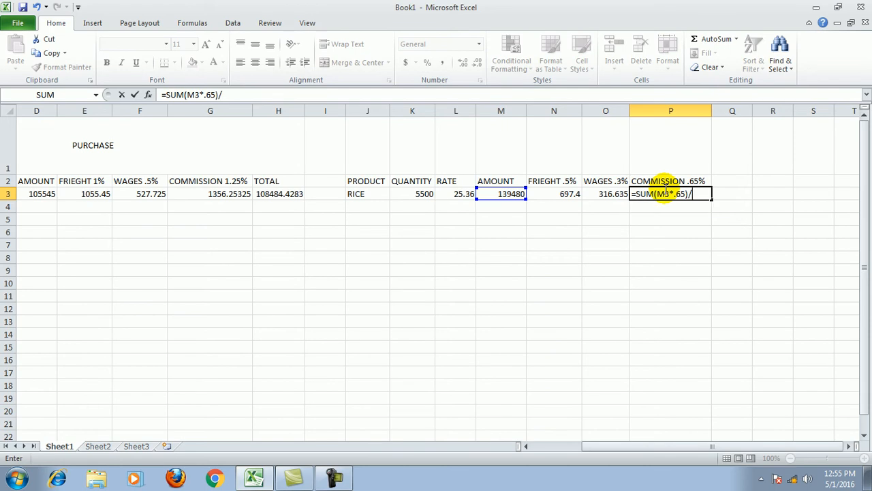
{"action": "type", "text": "100"}
{"action": "key", "text": "Return"}
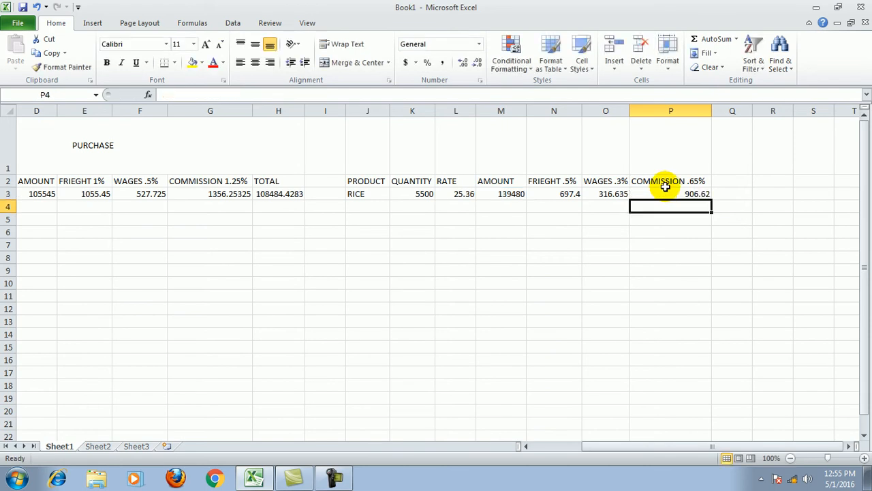
Examine the quantity, rate, amount, freight, wages and commission entries in K3:P3.
{"action": "left_click", "coordinate": [665, 193]}
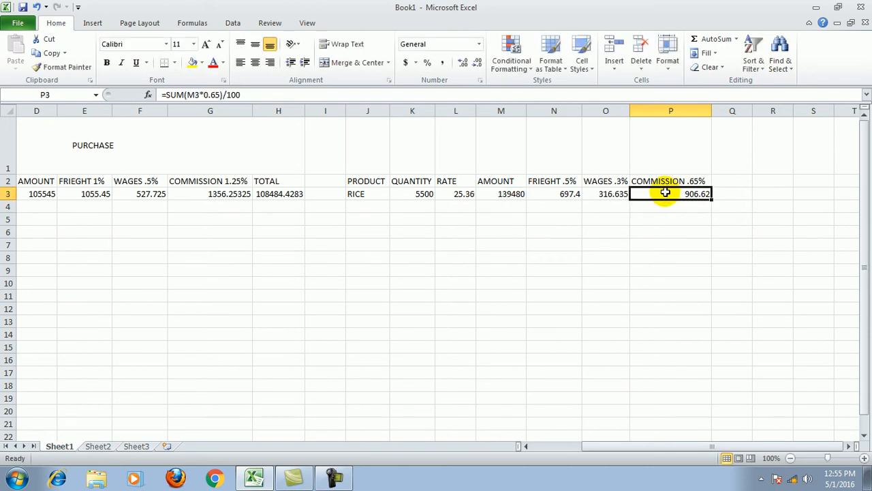
{"action": "left_click", "coordinate": [543, 196]}
{"action": "left_click", "coordinate": [601, 195]}
{"action": "left_click", "coordinate": [661, 197]}
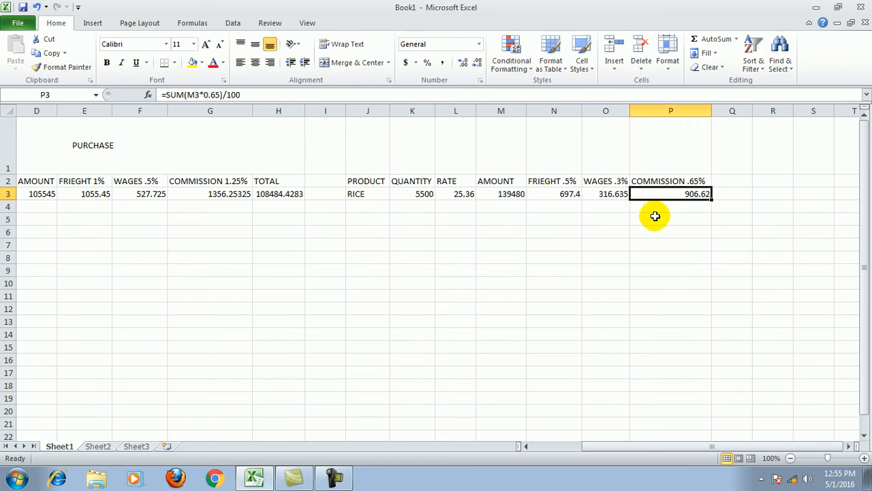
{"action": "left_click", "coordinate": [424, 195]}
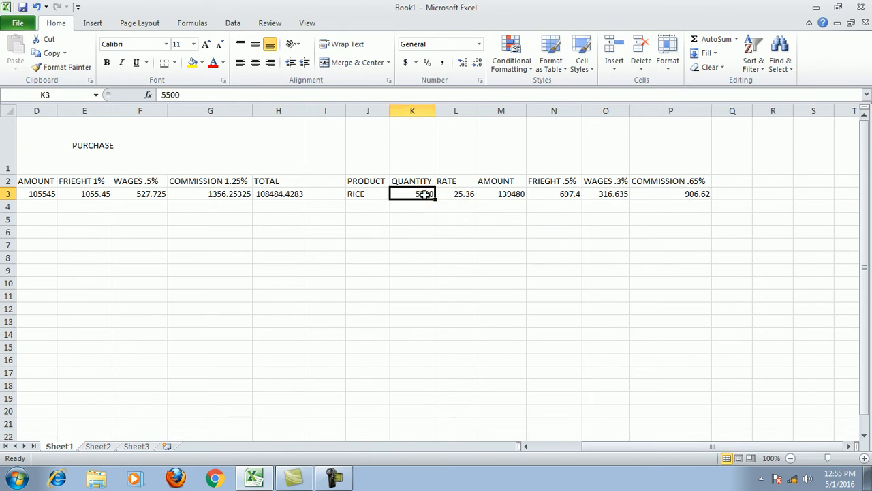
{"action": "left_click", "coordinate": [463, 194]}
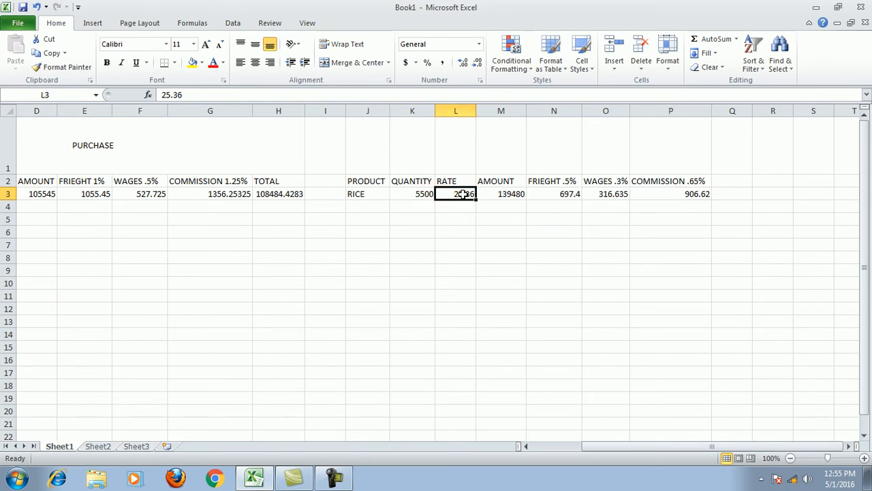
{"action": "left_click", "coordinate": [499, 197]}
{"action": "left_click", "coordinate": [560, 195]}
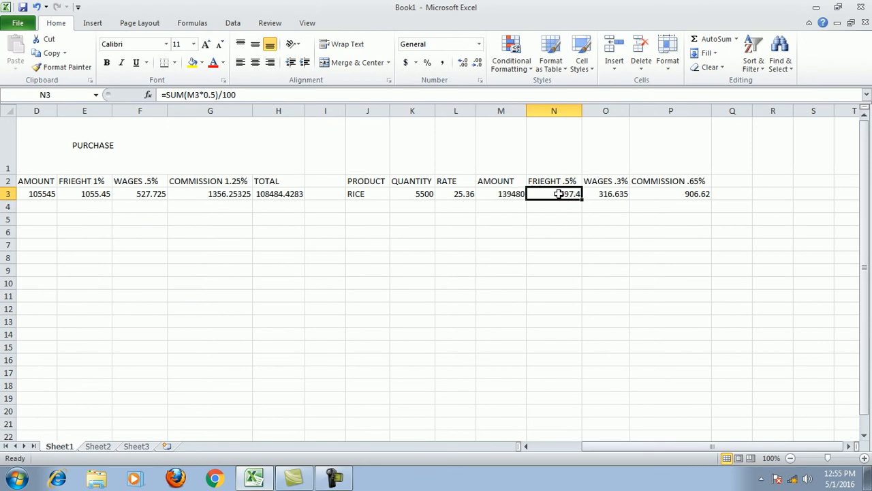
{"action": "left_click", "coordinate": [604, 195]}
{"action": "left_click", "coordinate": [672, 195]}
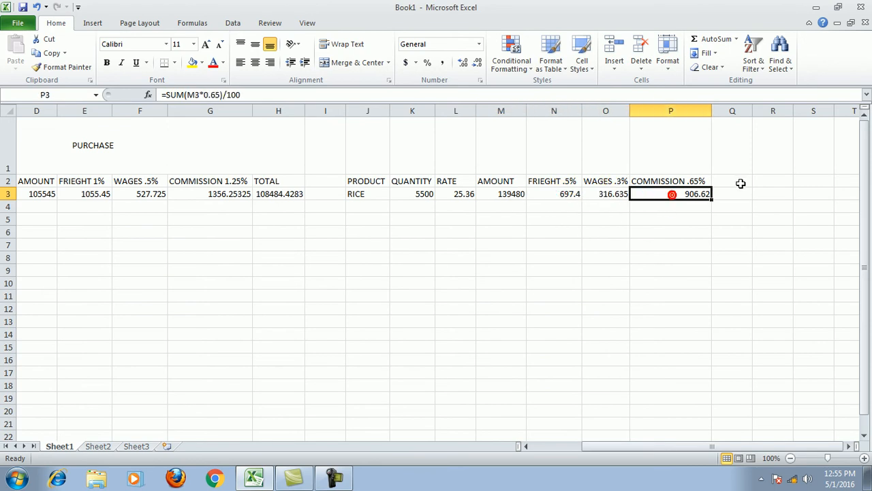
Enter the header AMOUNT in Q2, beside the COMMISSION .65% column.
{"action": "left_click", "coordinate": [740, 181]}
{"action": "type", "text": "TO"}
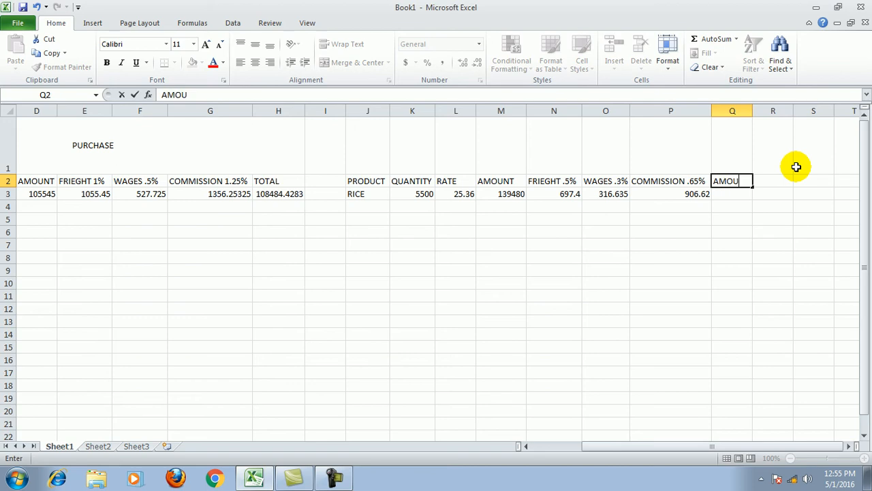
{"action": "key", "text": "Return"}
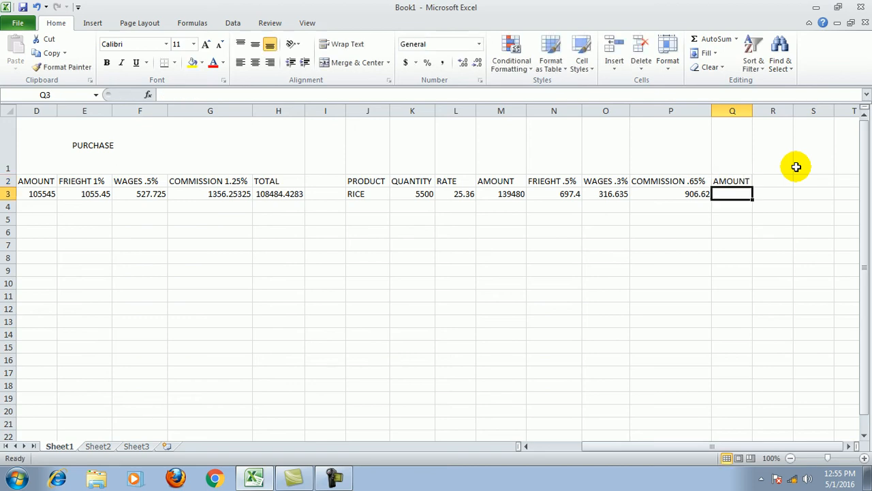
Enter the formula =SUM(M3-N3-O3-P3) in Q3 to deduct freight, wages and commission from the rice amount.
{"action": "type", "text": "=SU"}
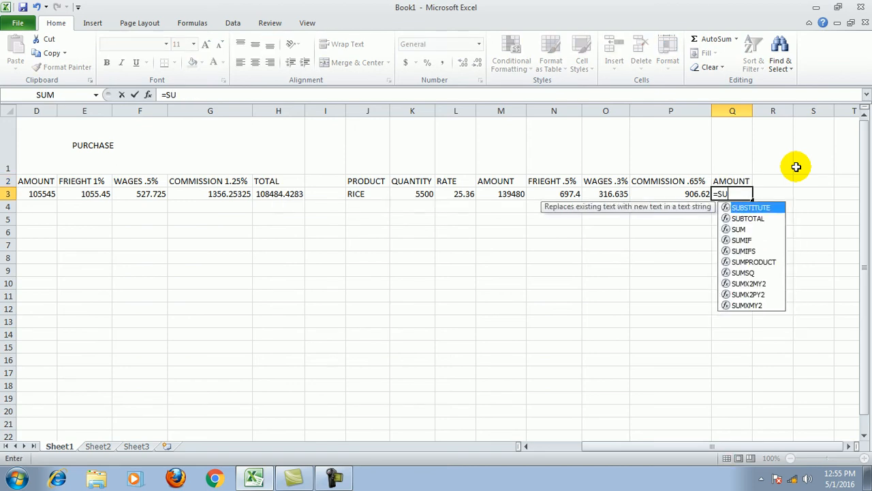
{"action": "type", "text": "M("}
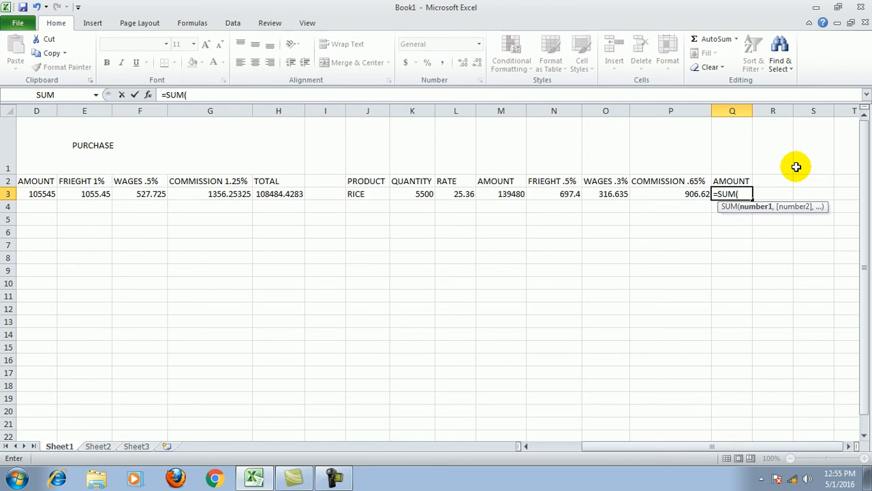
{"action": "type", "text": "M"}
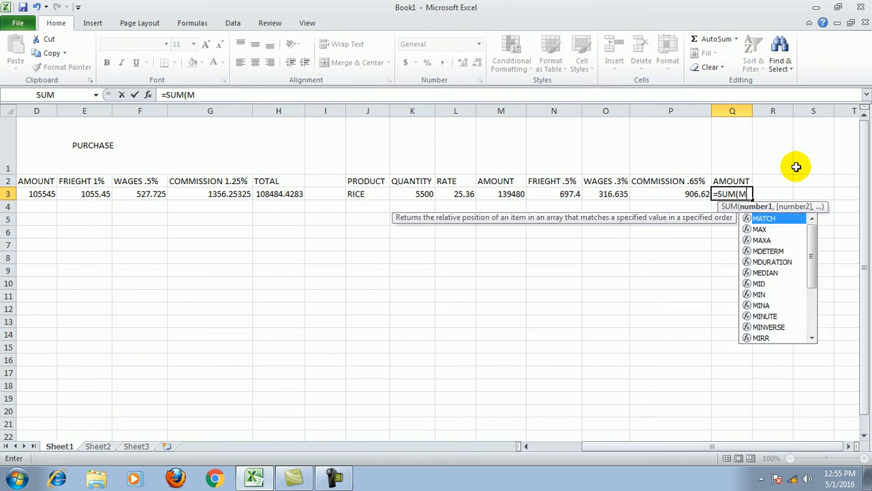
{"action": "type", "text": "3"}
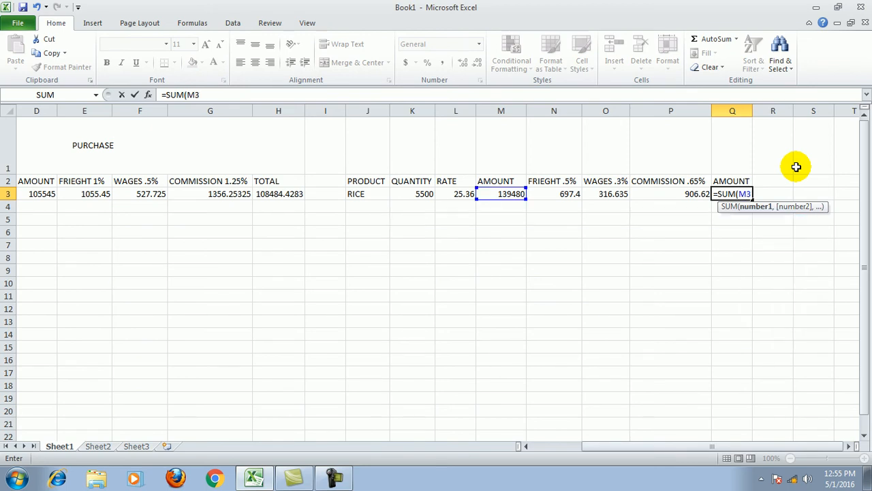
{"action": "type", "text": "-N3"}
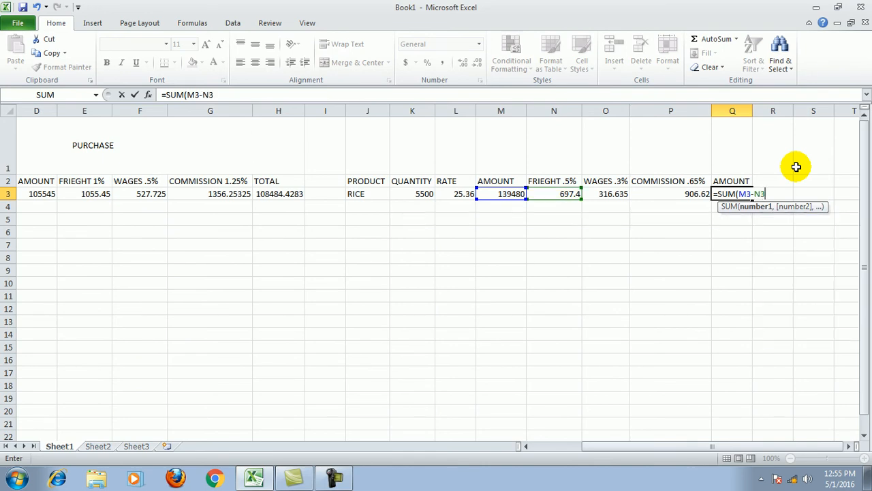
{"action": "type", "text": "-O3"}
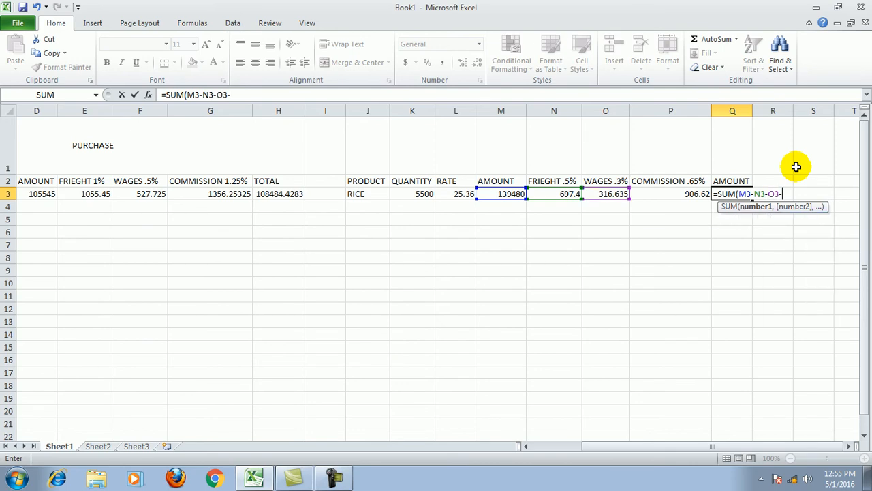
{"action": "type", "text": "-P3"}
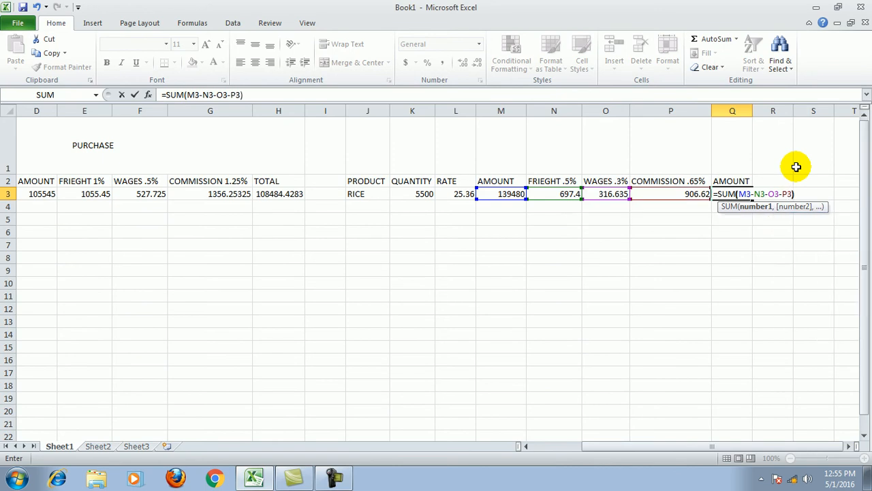
{"action": "type", "text": ")"}
{"action": "key", "text": "Return"}
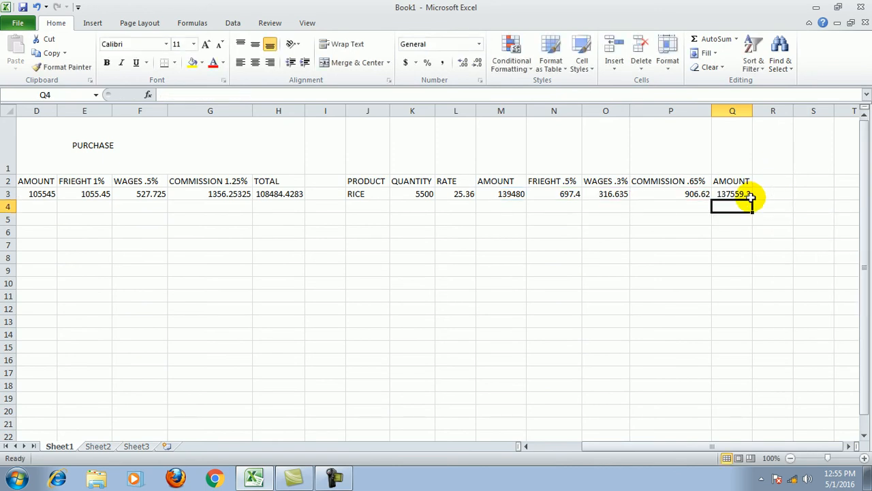
{"action": "left_click", "coordinate": [724, 193]}
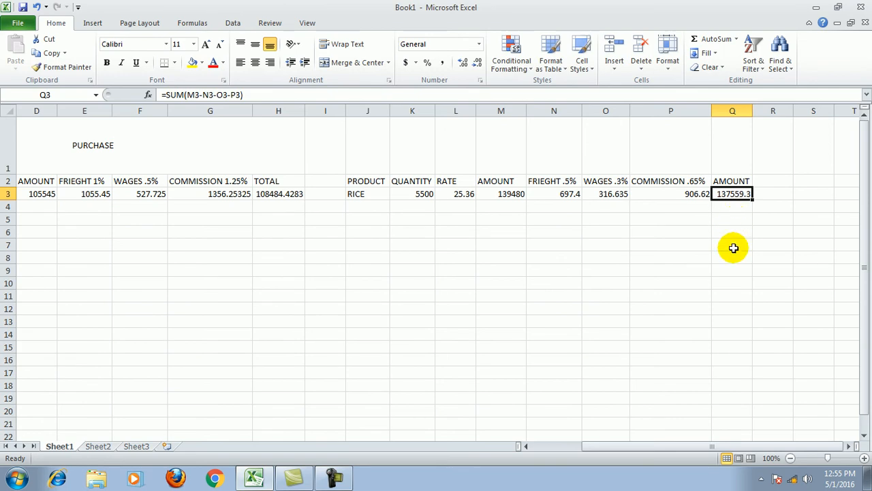
{"action": "left_click", "coordinate": [171, 137]}
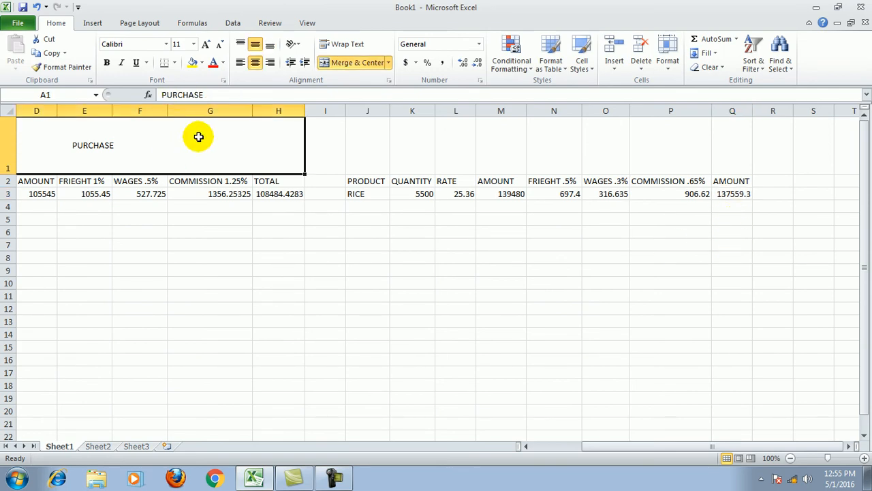
{"action": "left_click", "coordinate": [735, 194]}
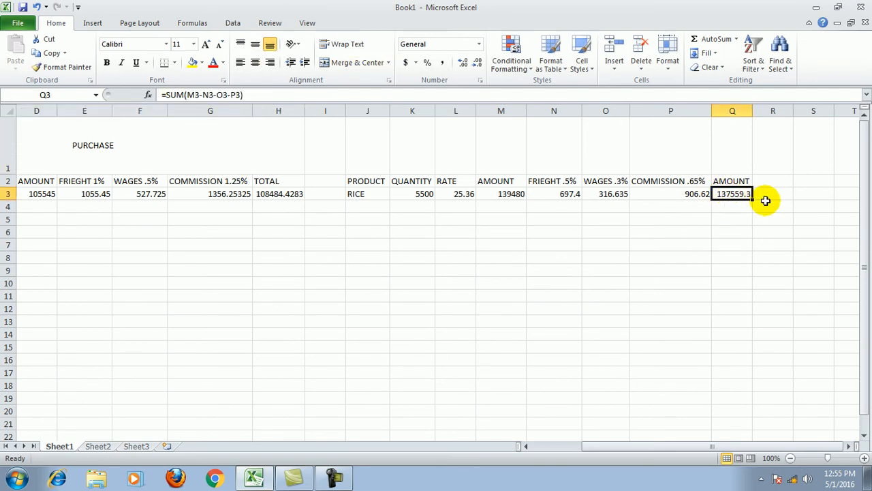
Enter the header PROFIT in S2, leaving column R empty after the second rice table.
{"action": "left_click", "coordinate": [525, 446]}
{"action": "left_click", "coordinate": [525, 447]}
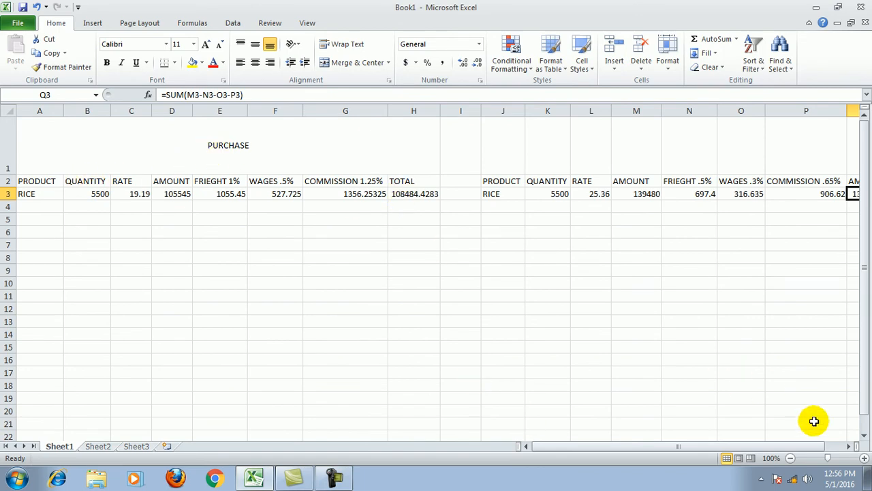
{"action": "left_click", "coordinate": [849, 447]}
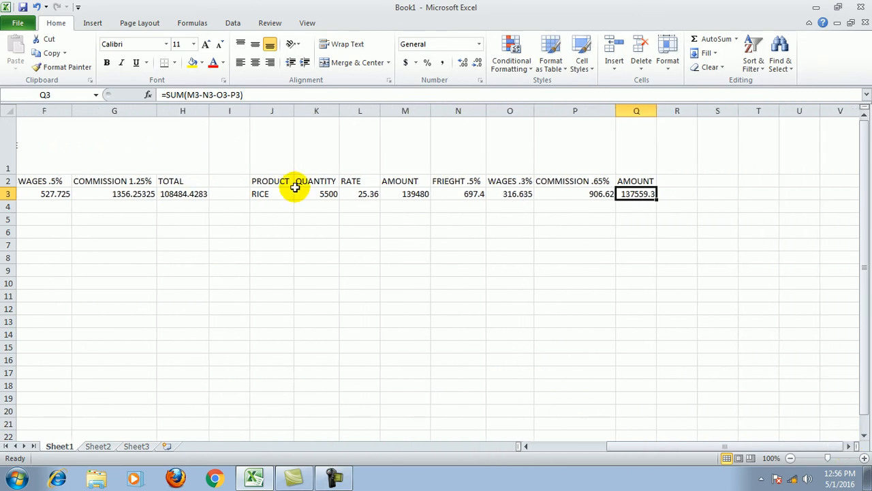
{"action": "left_click", "coordinate": [661, 180]}
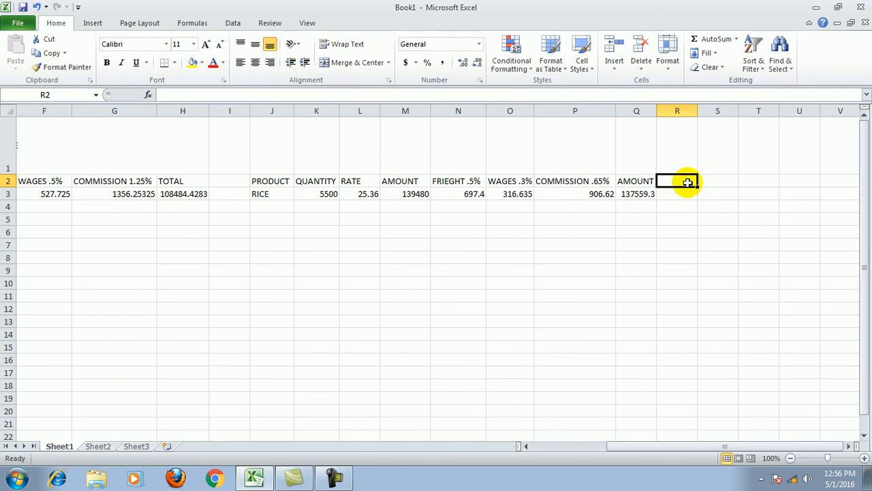
{"action": "left_click", "coordinate": [709, 181]}
{"action": "type", "text": "PROFIT"}
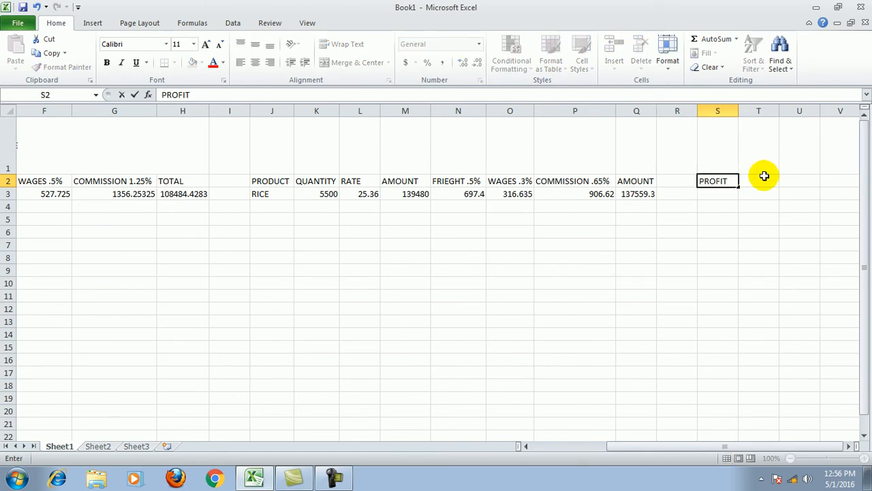
{"action": "key", "text": "Return"}
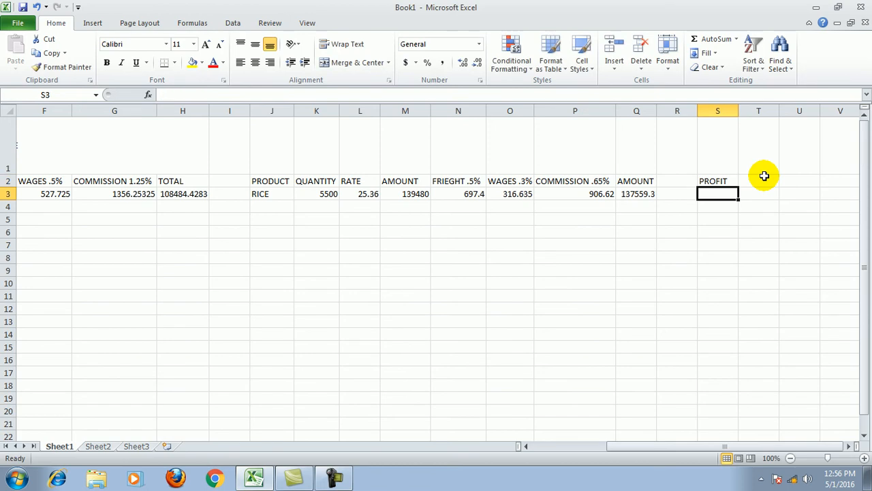
Replace the TOTAL header in H2 of the purchase table with NET AMOUNT.
{"action": "left_click", "coordinate": [634, 196]}
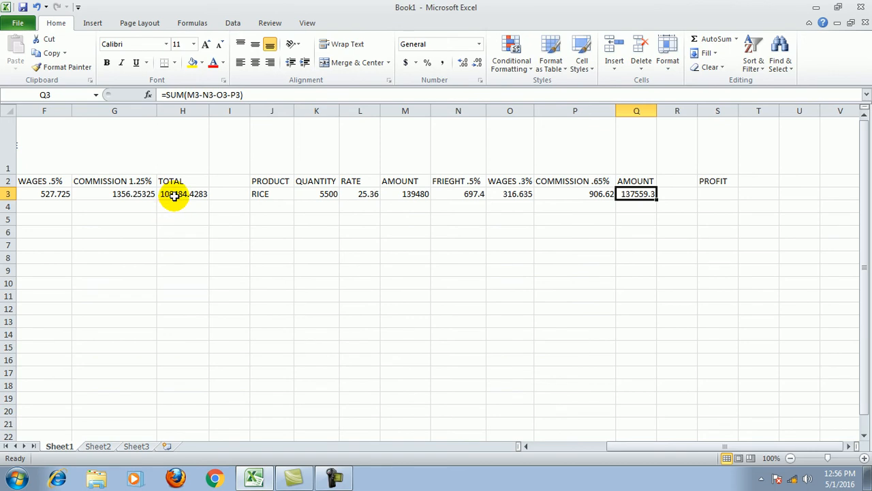
{"action": "left_click", "coordinate": [175, 182]}
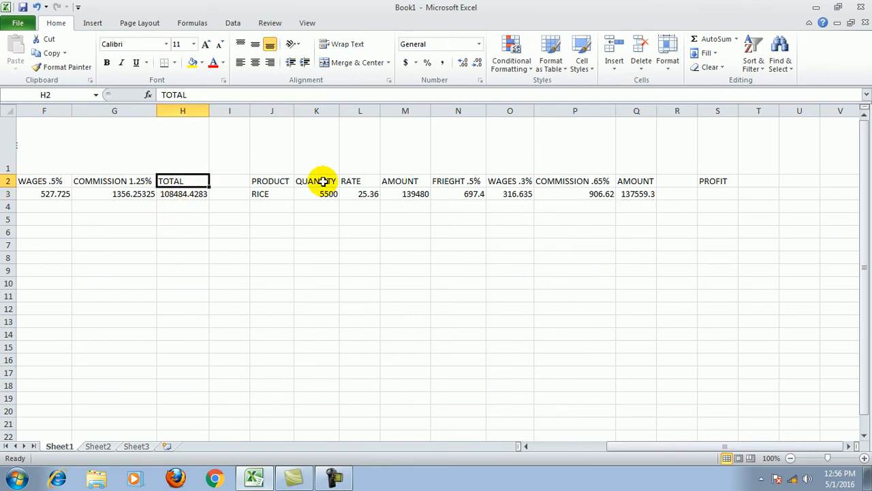
{"action": "type", "text": "AMOUNT"}
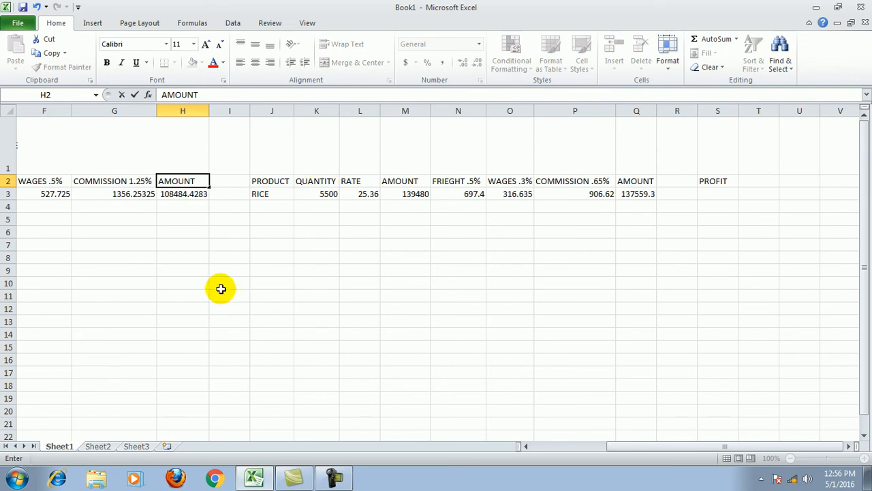
{"action": "key", "text": "BackSpace"}
{"action": "key", "text": "BackSpace"}
{"action": "key", "text": "BackSpace"}
{"action": "key", "text": "BackSpace"}
{"action": "key", "text": "BackSpace"}
{"action": "key", "text": "BackSpace"}
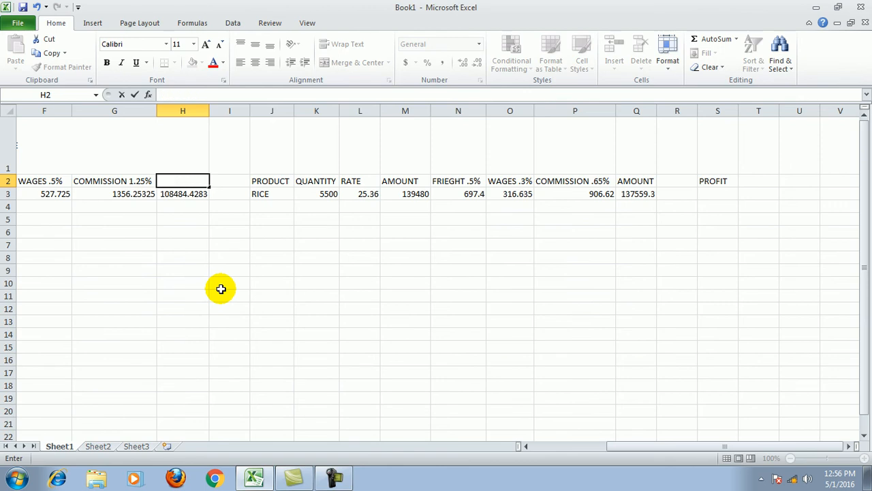
{"action": "type", "text": "NET AM"}
{"action": "left_click", "coordinate": [290, 306]}
Change the last header of the second rice table in Q2 to NET AMOUNT.
{"action": "left_click", "coordinate": [634, 182]}
{"action": "left_click", "coordinate": [163, 95]}
{"action": "type", "text": "NET"}
{"action": "key", "text": "Return"}
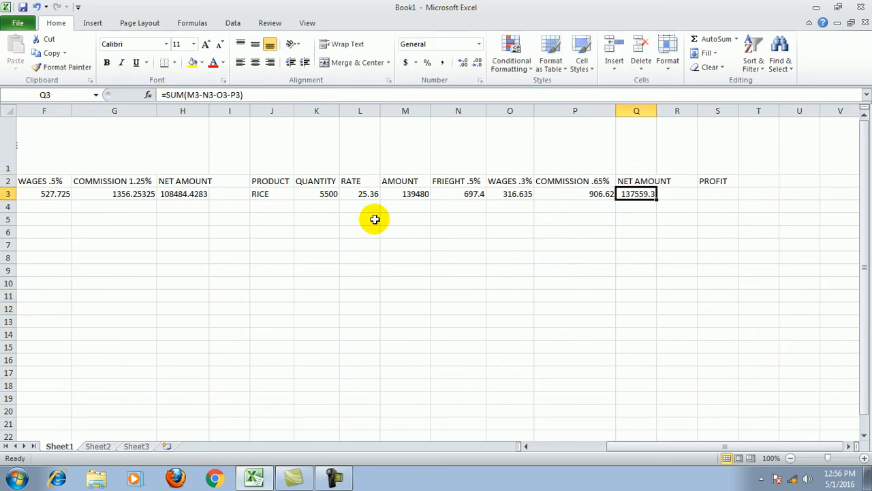
Widen columns Q and H so that each fits its NET AMOUNT header.
{"action": "left_click", "coordinate": [417, 284]}
{"action": "left_click_drag", "start_coordinate": [658, 113], "coordinate": [677, 122]}
{"action": "left_click", "coordinate": [654, 202]}
{"action": "left_click", "coordinate": [643, 182]}
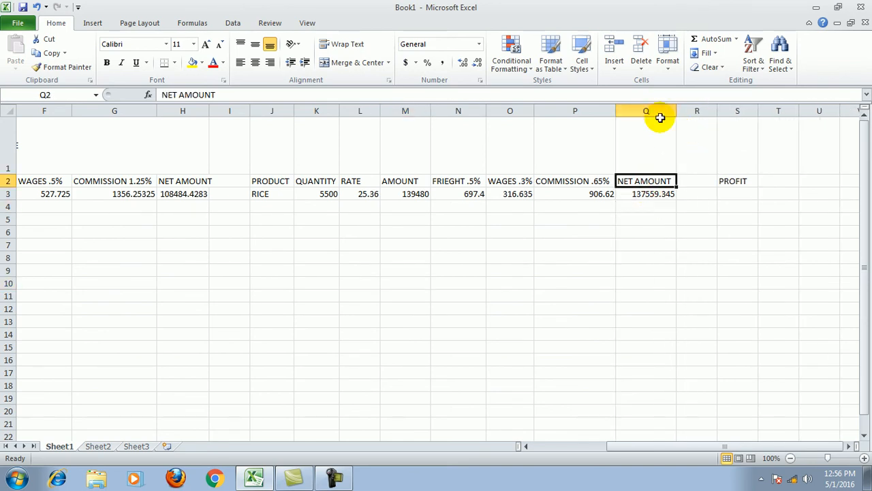
{"action": "left_click", "coordinate": [638, 194]}
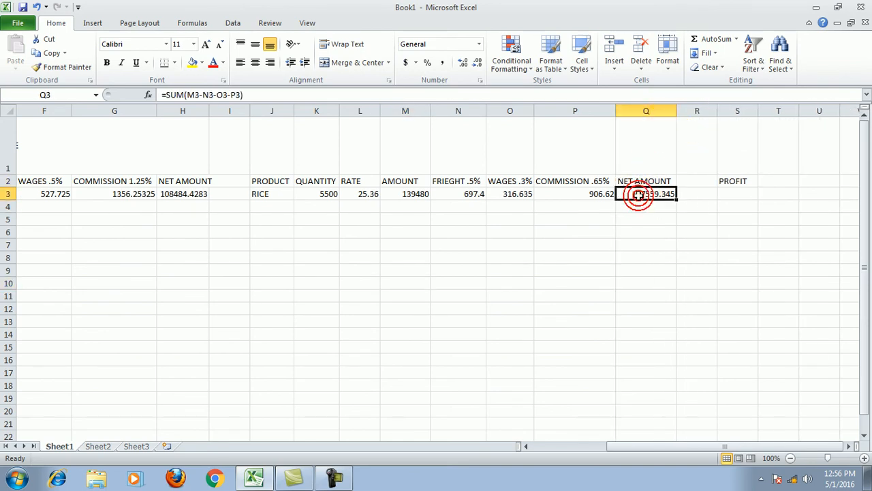
{"action": "left_click", "coordinate": [179, 194]}
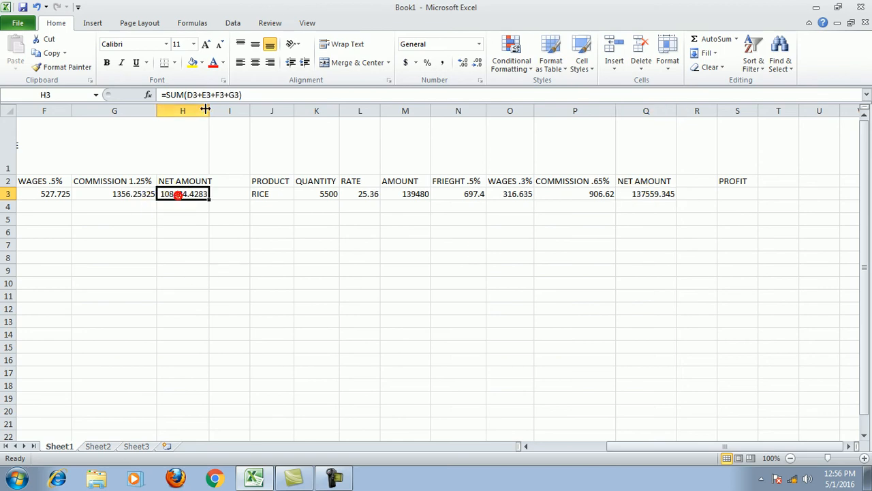
{"action": "left_click_drag", "start_coordinate": [209, 110], "coordinate": [216, 111]}
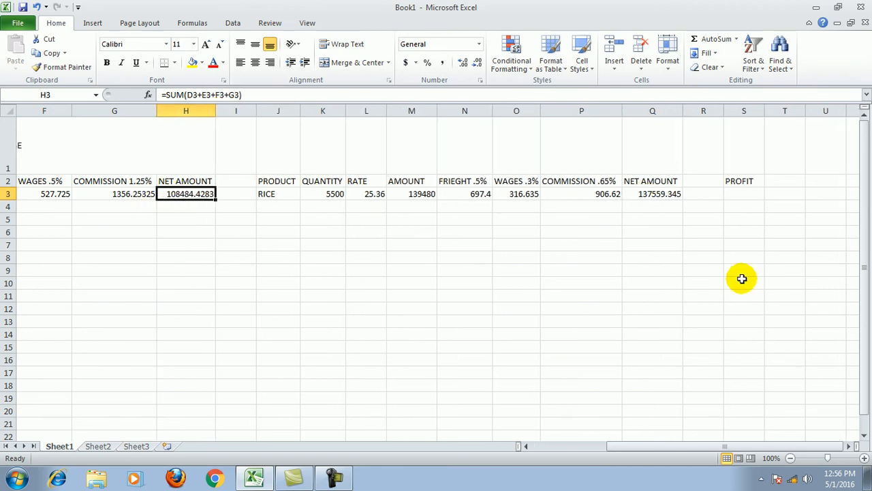
Enter the profit formula =SUM(Q3-H3) in S3 to subtract the purchase net amount from the second table's net amount.
{"action": "left_click", "coordinate": [737, 193]}
{"action": "type", "text": "=SUM"}
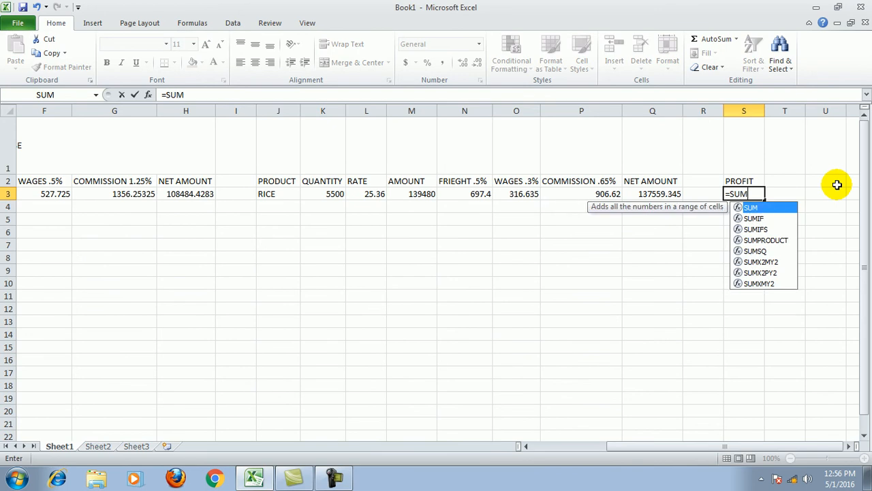
{"action": "type", "text": "("}
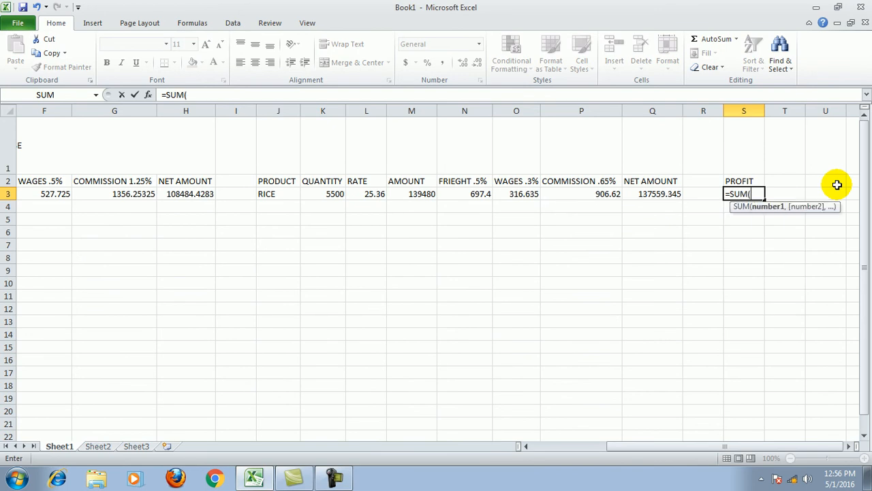
{"action": "type", "text": "Q3-H3"}
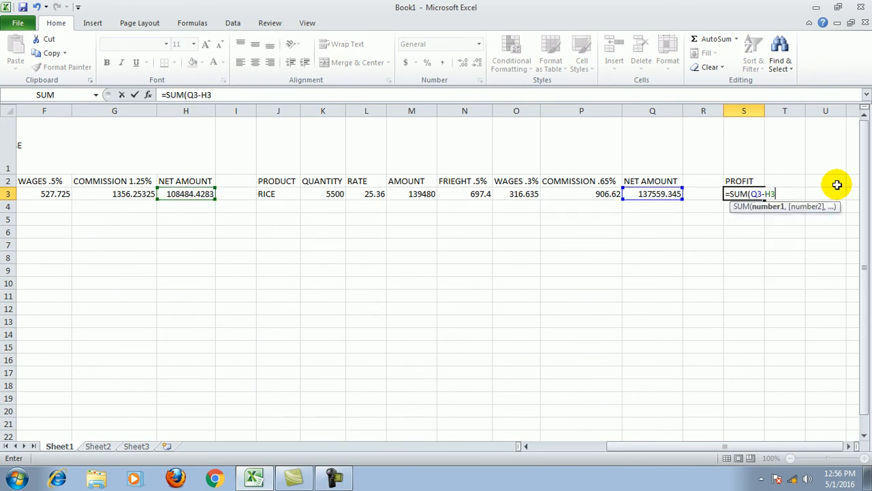
{"action": "type", "text": ")"}
{"action": "key", "text": "Return"}
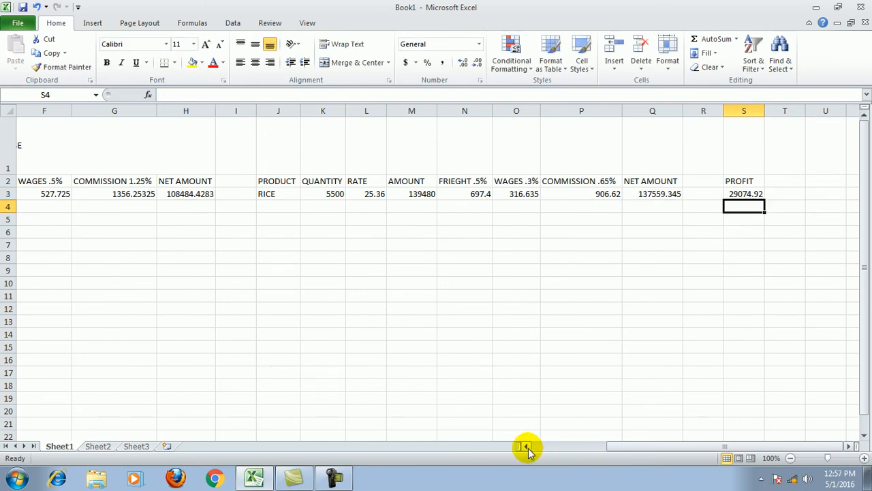
Merge and center I1:Q1 above the second rice table, middle-align it vertically, and enter the title SALE.
{"action": "left_click_drag", "start_coordinate": [234, 143], "coordinate": [669, 147]}
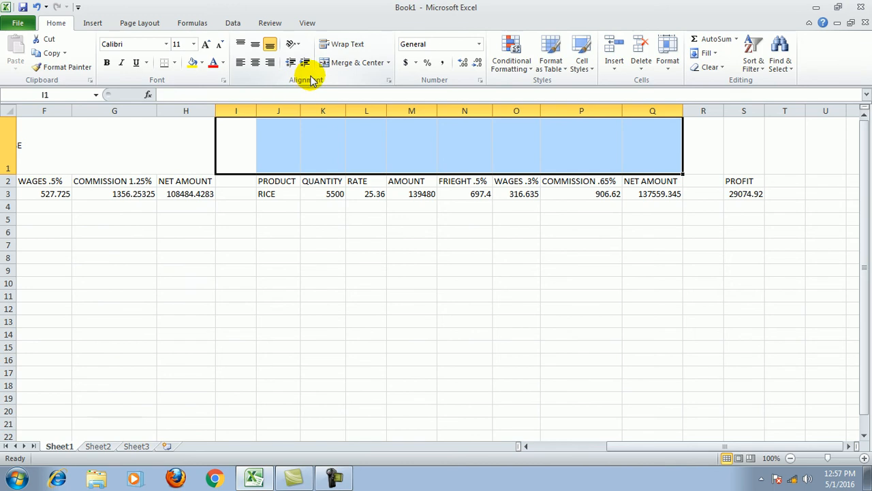
{"action": "left_click", "coordinate": [368, 63]}
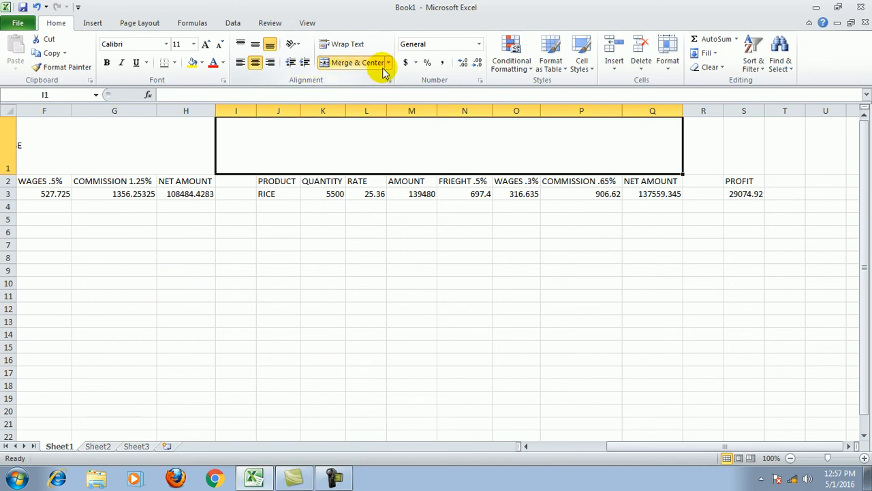
{"action": "left_click", "coordinate": [255, 44]}
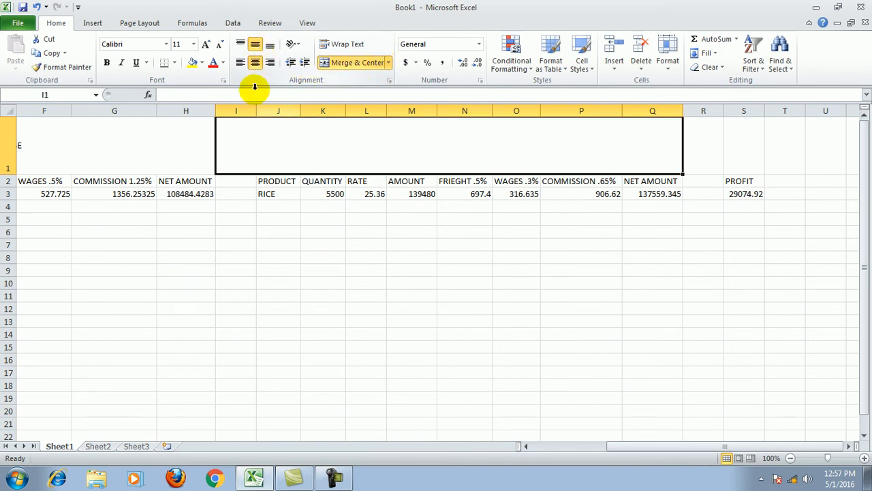
{"action": "double_click", "coordinate": [280, 143]}
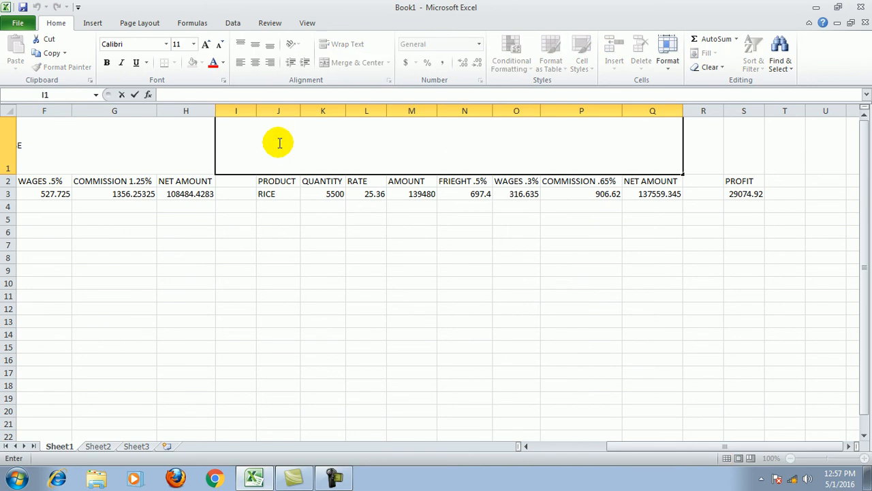
{"action": "type", "text": "SALE"}
{"action": "left_click", "coordinate": [336, 257]}
{"action": "left_click", "coordinate": [398, 143]}
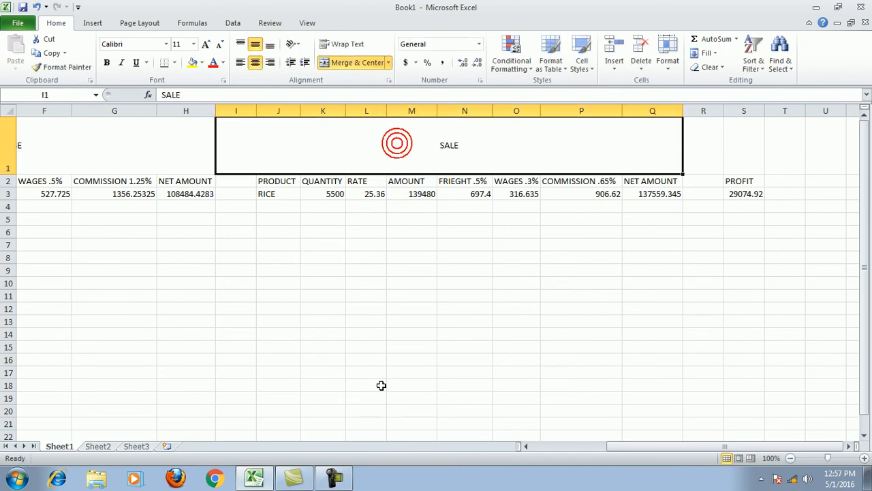
Set the font size of the PURCHASE title in A1 to 48.
{"action": "left_click", "coordinate": [525, 447]}
{"action": "left_click", "coordinate": [317, 144]}
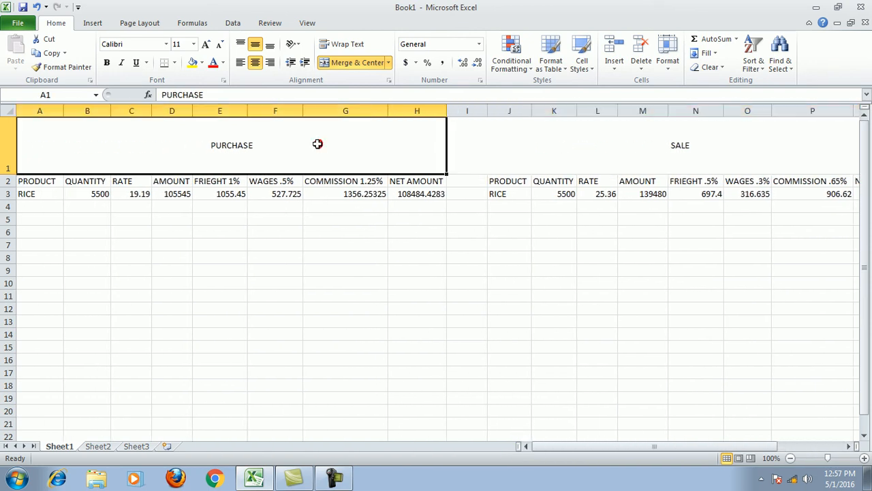
{"action": "left_click", "coordinate": [317, 144]}
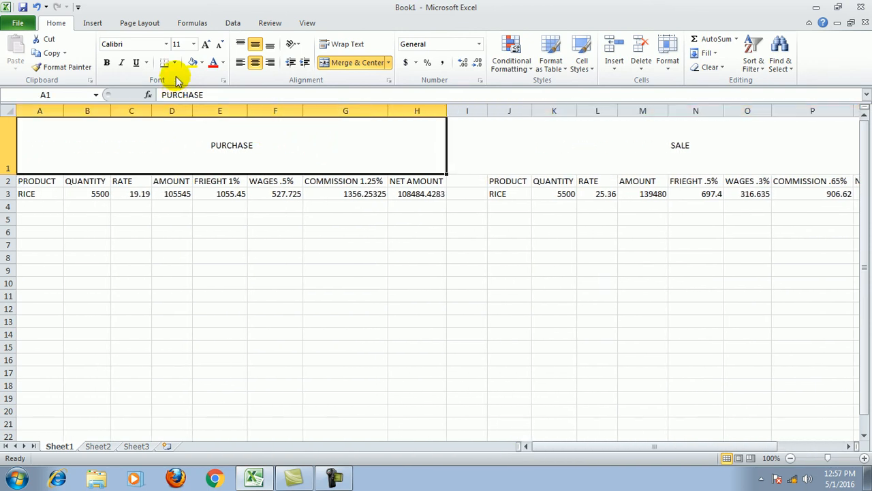
{"action": "left_click", "coordinate": [194, 44]}
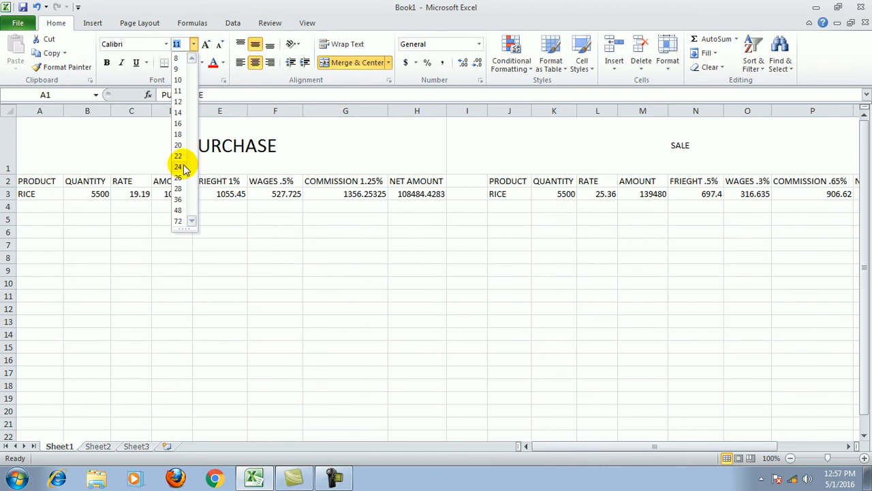
{"action": "left_click", "coordinate": [182, 211]}
{"action": "left_click", "coordinate": [406, 243]}
Enlarge the SALE title in I1 to font size 48.
{"action": "left_click", "coordinate": [671, 144]}
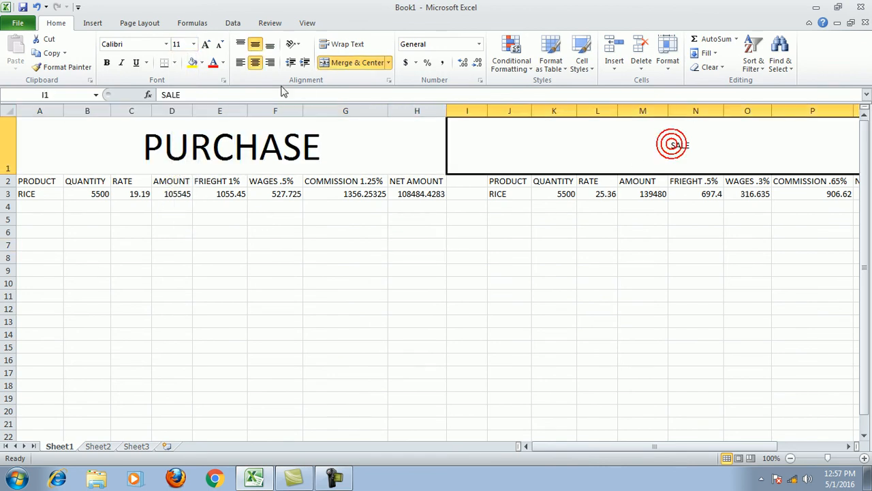
{"action": "left_click", "coordinate": [194, 43]}
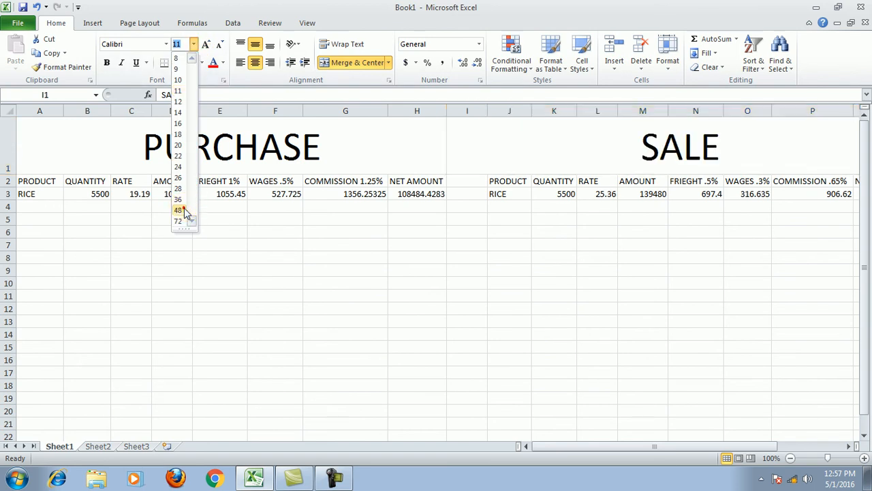
{"action": "left_click", "coordinate": [181, 210]}
{"action": "left_click", "coordinate": [399, 282]}
Merge and center R1:T1 with middle vertical alignment and enter the title PROFIT.
{"action": "left_click", "coordinate": [848, 445]}
{"action": "left_click_drag", "start_coordinate": [653, 152], "coordinate": [712, 147]}
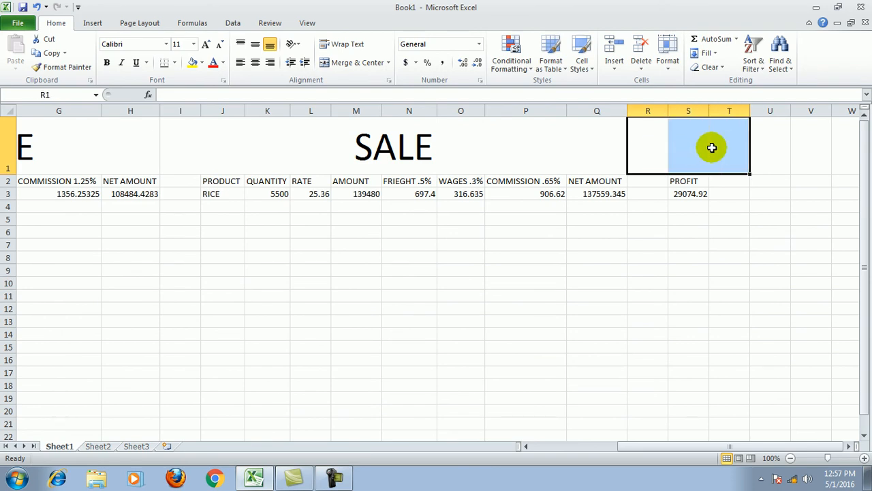
{"action": "left_click", "coordinate": [255, 62]}
{"action": "left_click", "coordinate": [255, 44]}
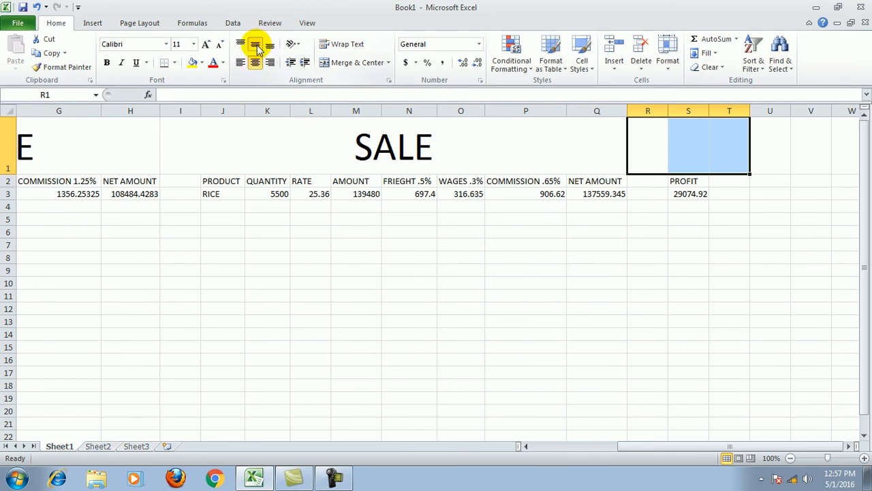
{"action": "left_click", "coordinate": [348, 62]}
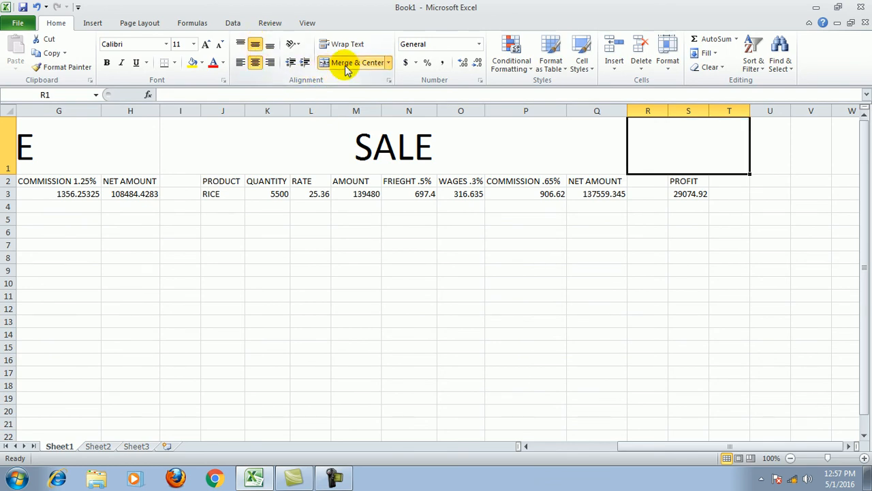
{"action": "type", "text": "PROFIR"}
{"action": "key", "text": "BackSpace"}
{"action": "type", "text": "T"}
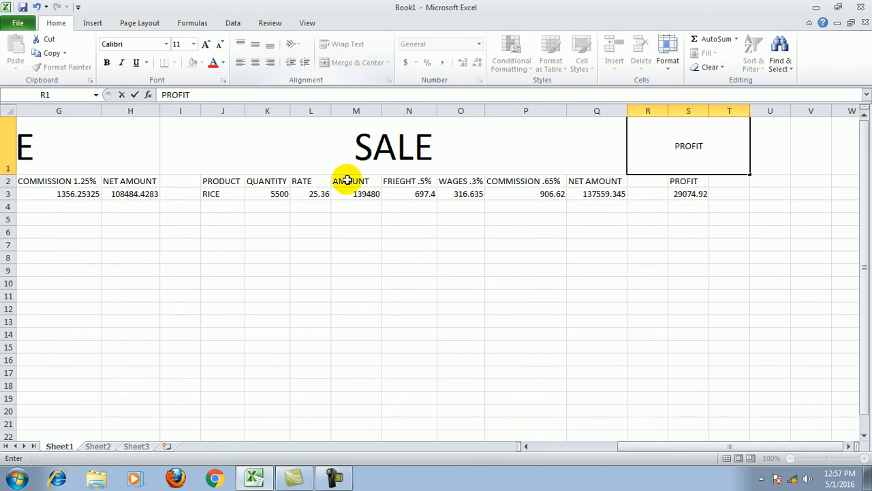
{"action": "left_click", "coordinate": [356, 282]}
Set the font size of the PROFIT title in R1 to 48.
{"action": "left_click", "coordinate": [662, 147]}
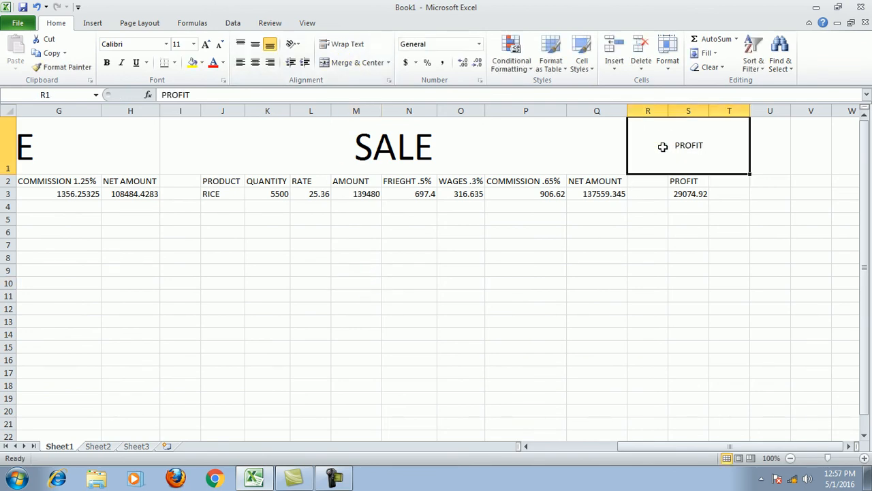
{"action": "left_click", "coordinate": [194, 44]}
{"action": "left_click", "coordinate": [178, 210]}
{"action": "left_click", "coordinate": [431, 268]}
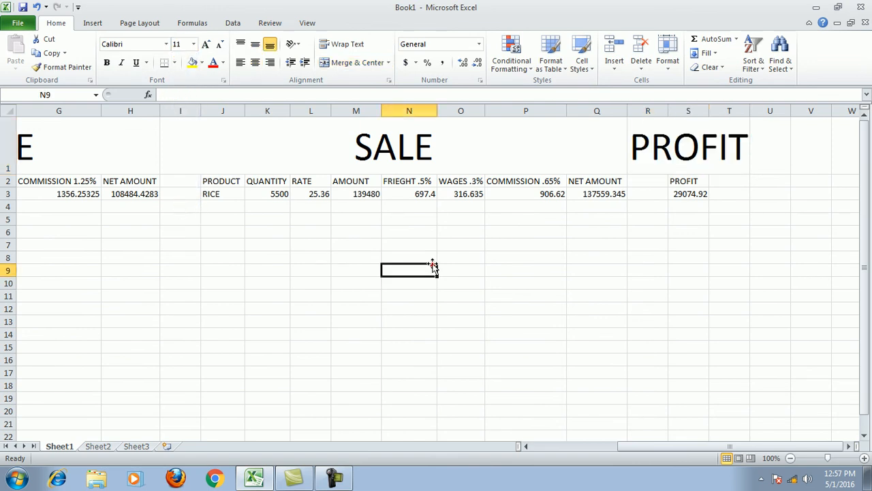
{"action": "left_click_drag", "start_coordinate": [730, 181], "coordinate": [784, 181]}
Set the PROFIT title's font size to 36.
{"action": "left_click", "coordinate": [682, 144]}
{"action": "left_click", "coordinate": [194, 44]}
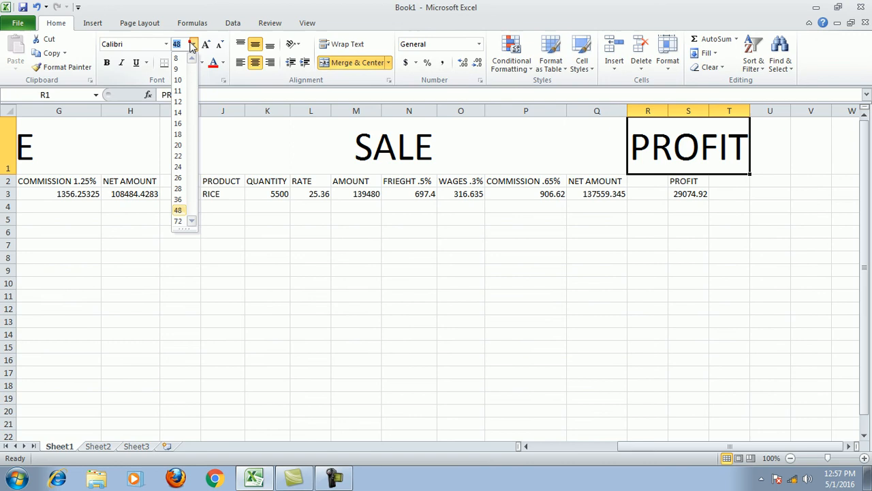
{"action": "left_click", "coordinate": [176, 195]}
{"action": "left_click", "coordinate": [364, 284]}
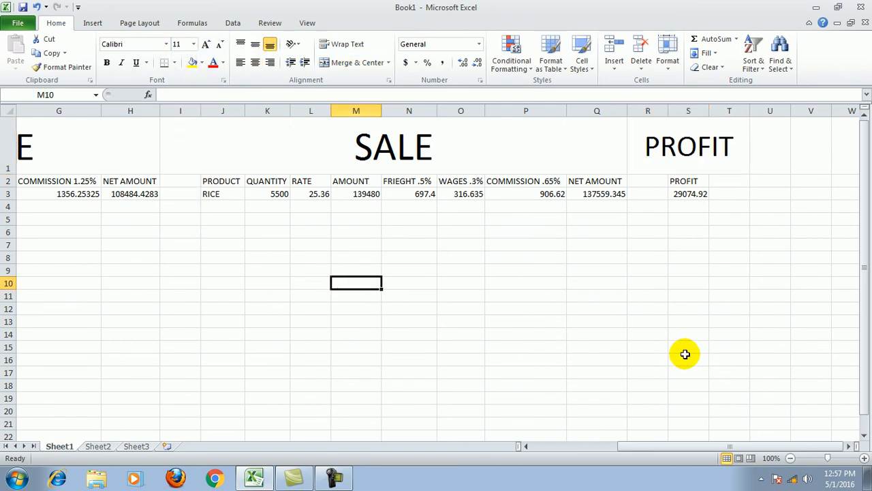
Fill the purchase table's AMOUNT and FRIEGHT 1% formulas from D3 and E3 down to row 20.
{"action": "left_click", "coordinate": [526, 447]}
{"action": "left_click", "coordinate": [526, 447]}
{"action": "left_click", "coordinate": [526, 446]}
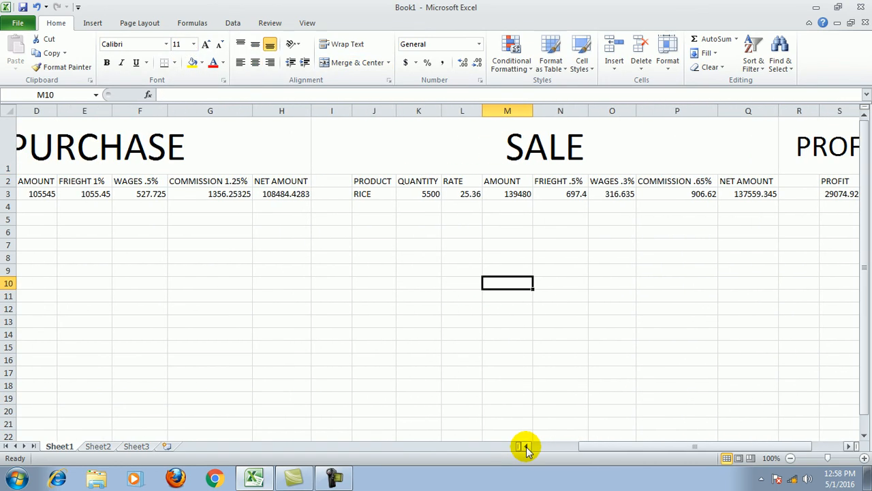
{"action": "left_click", "coordinate": [526, 446]}
{"action": "left_click", "coordinate": [526, 446]}
{"action": "left_click", "coordinate": [526, 447]}
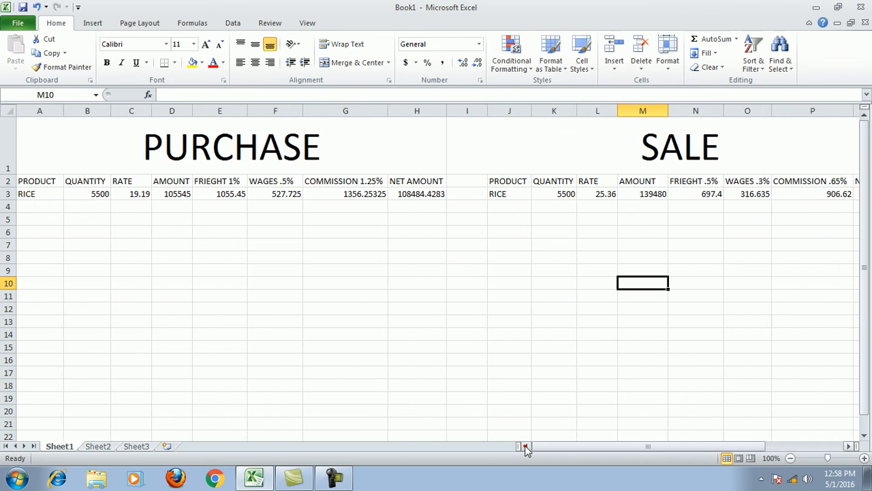
{"action": "left_click", "coordinate": [169, 197]}
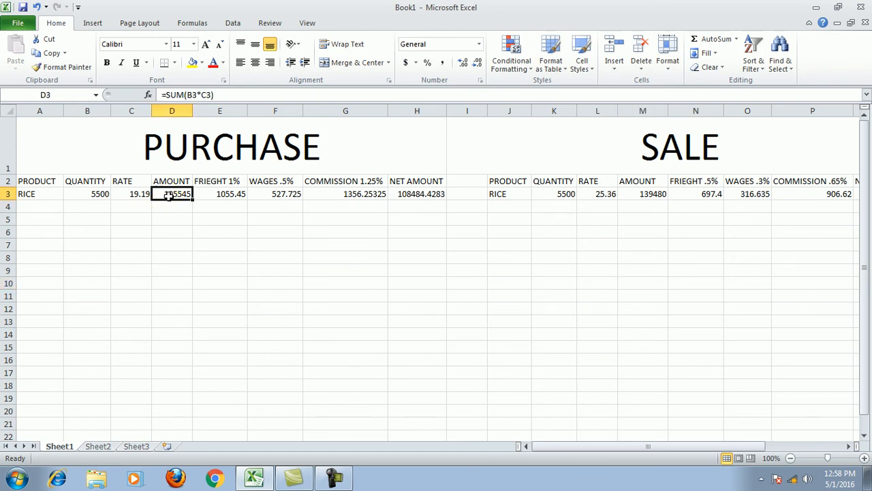
{"action": "left_click_drag", "start_coordinate": [193, 200], "coordinate": [190, 417]}
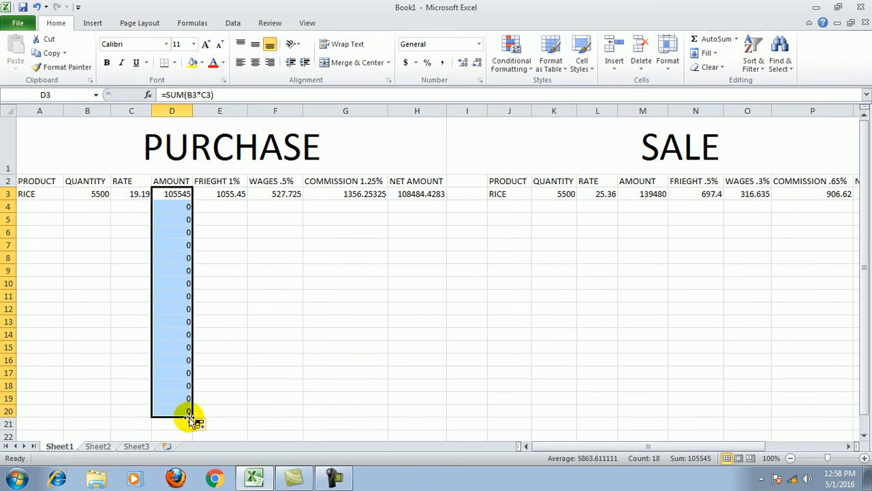
{"action": "left_click", "coordinate": [230, 400]}
{"action": "left_click", "coordinate": [228, 195]}
{"action": "left_click_drag", "start_coordinate": [246, 200], "coordinate": [242, 412]}
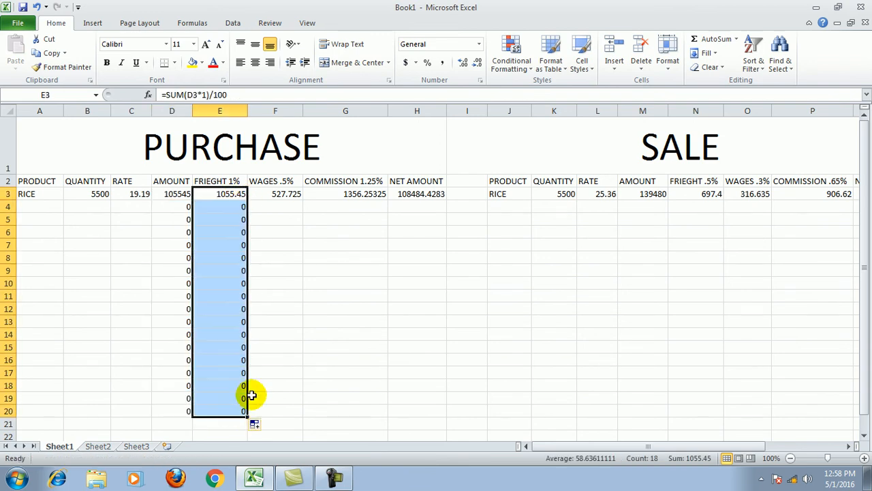
Fill the purchase table's WAGES, COMMISSION and NET AMOUNT formulas from F3, G3 and H3 down to row 20.
{"action": "left_click", "coordinate": [289, 194]}
{"action": "left_click_drag", "start_coordinate": [303, 199], "coordinate": [308, 413]}
{"action": "left_click", "coordinate": [364, 197]}
{"action": "left_click_drag", "start_coordinate": [389, 201], "coordinate": [387, 409]}
{"action": "left_click", "coordinate": [434, 195]}
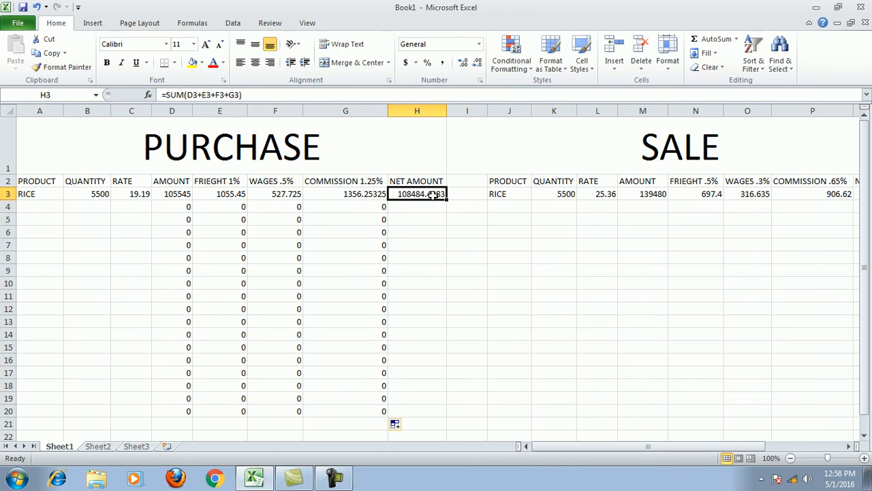
{"action": "left_click_drag", "start_coordinate": [444, 197], "coordinate": [448, 412]}
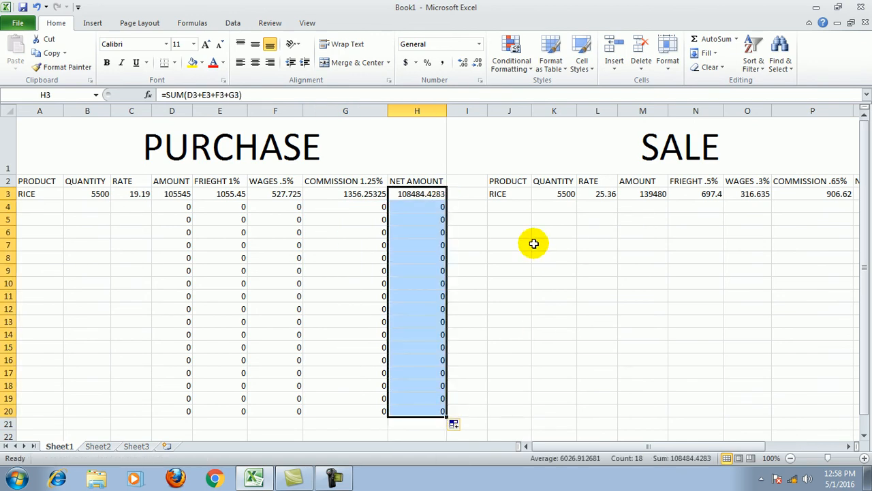
Fill the sale table's AMOUNT and FRIEGHT .5% formulas from M3 and N3 down to row 20.
{"action": "left_click", "coordinate": [850, 447]}
{"action": "left_click", "coordinate": [519, 196]}
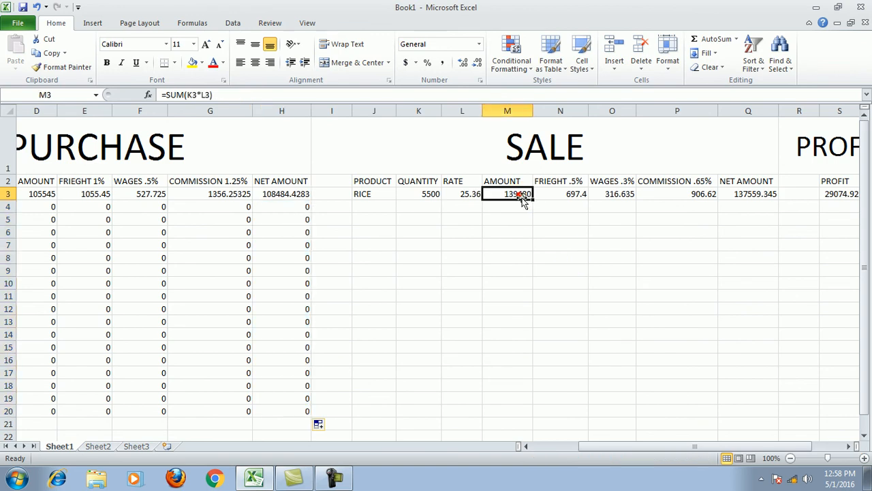
{"action": "left_click_drag", "start_coordinate": [533, 200], "coordinate": [549, 421]}
{"action": "left_click", "coordinate": [569, 194]}
{"action": "left_click_drag", "start_coordinate": [589, 200], "coordinate": [590, 413]}
Fill the sale table's WAGES, COMMISSION and NET AMOUNT formulas from O3, P3 and Q3 down to row 20.
{"action": "left_click", "coordinate": [617, 194]}
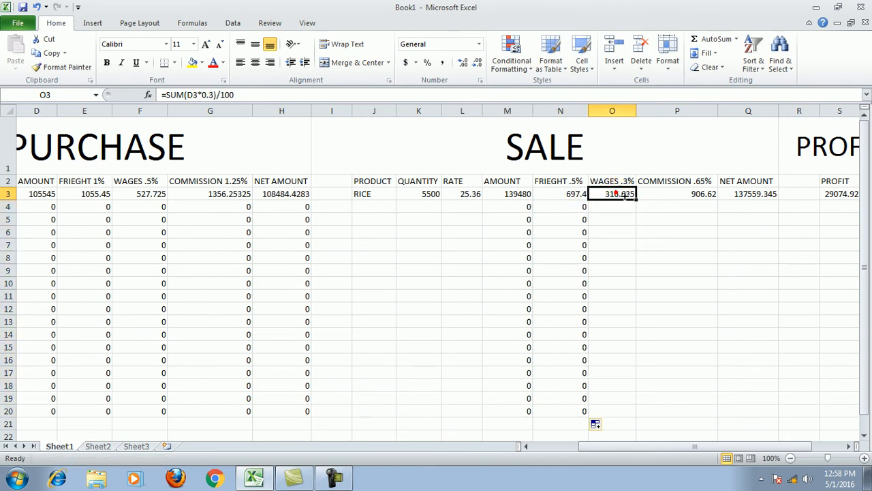
{"action": "left_click_drag", "start_coordinate": [636, 199], "coordinate": [638, 413]}
{"action": "left_click", "coordinate": [685, 194]}
{"action": "left_click_drag", "start_coordinate": [719, 200], "coordinate": [713, 413]}
{"action": "left_click", "coordinate": [765, 198]}
{"action": "left_click_drag", "start_coordinate": [777, 200], "coordinate": [776, 416]}
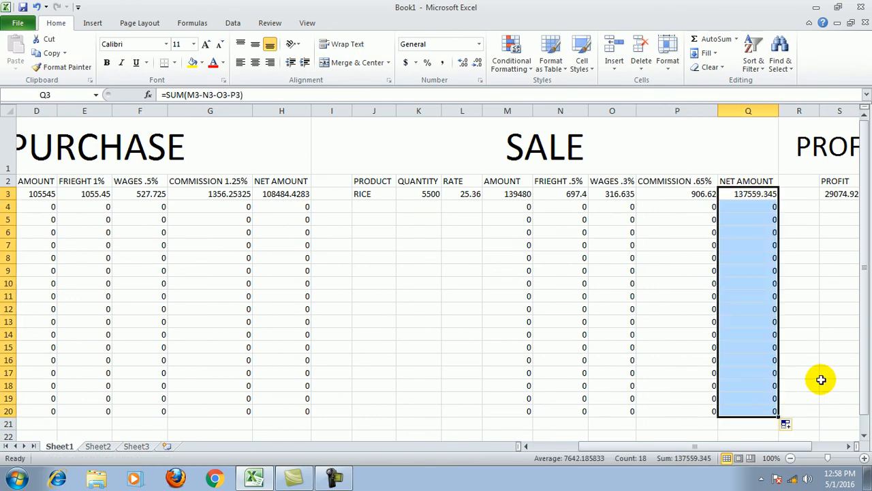
Fill the PROFIT formula from S3 down to row 20.
{"action": "left_click", "coordinate": [819, 371]}
{"action": "left_click", "coordinate": [849, 446]}
{"action": "left_click", "coordinate": [849, 447]}
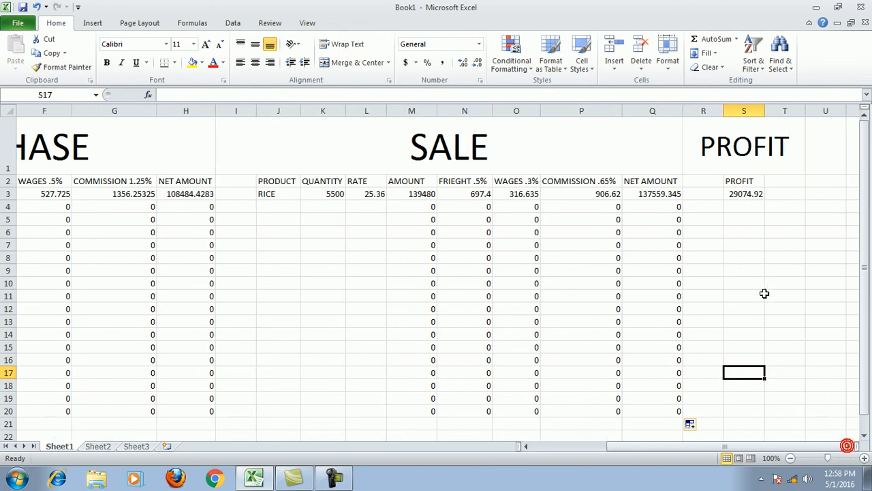
{"action": "left_click", "coordinate": [744, 193]}
{"action": "left_click_drag", "start_coordinate": [764, 200], "coordinate": [761, 413]}
Add SALT to row 4 of the purchase table with quantity 2500 and rate 7.20.
{"action": "left_click", "coordinate": [527, 446]}
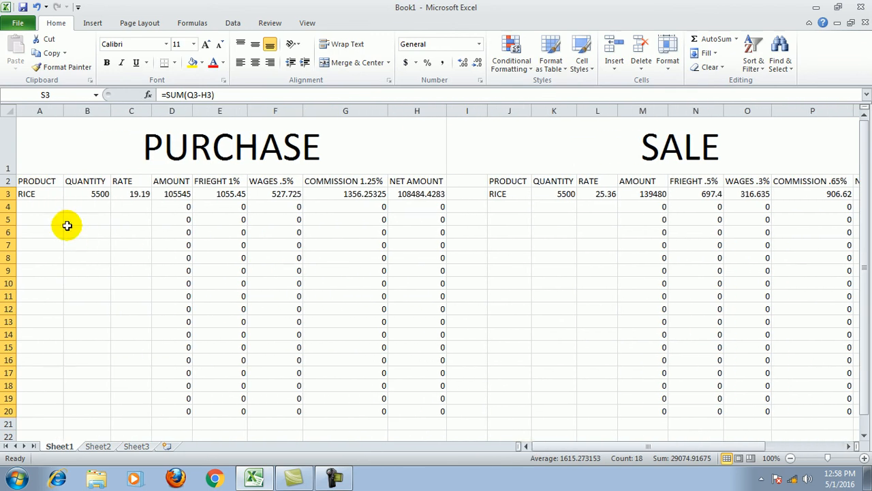
{"action": "left_click", "coordinate": [38, 207]}
{"action": "type", "text": "SALT"}
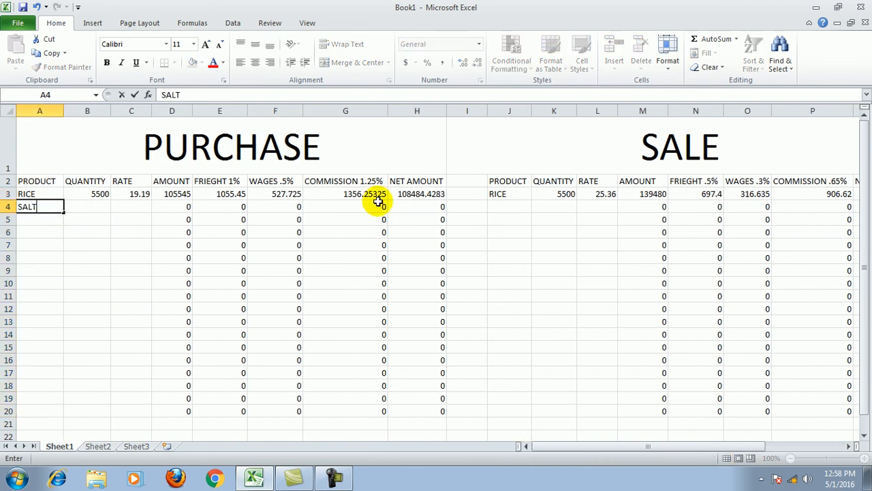
{"action": "key", "text": "Tab"}
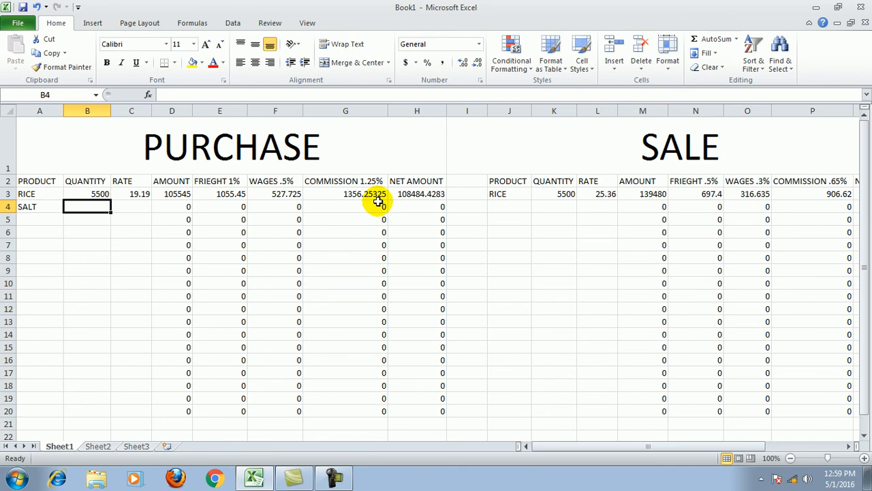
{"action": "type", "text": "2500"}
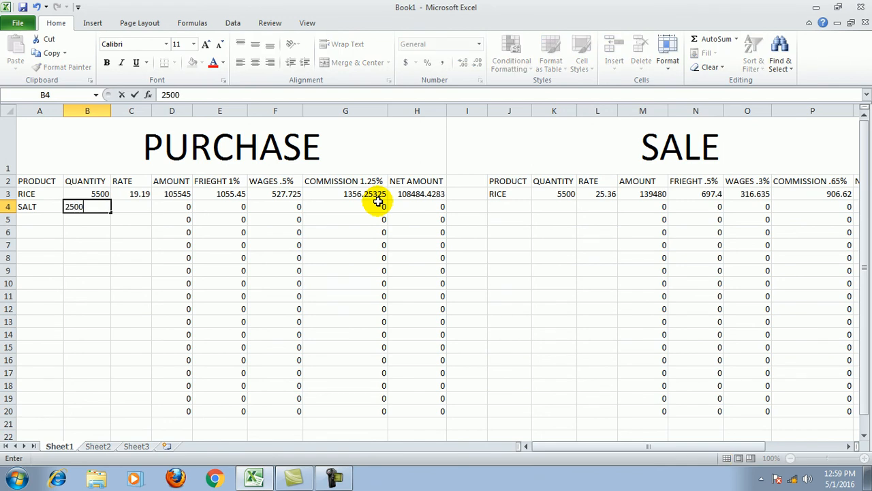
{"action": "key", "text": "Tab"}
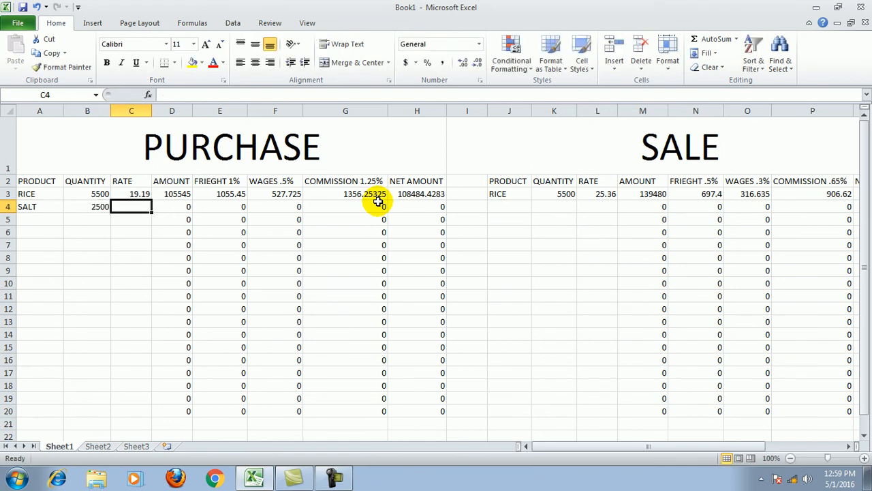
{"action": "type", "text": "7.20"}
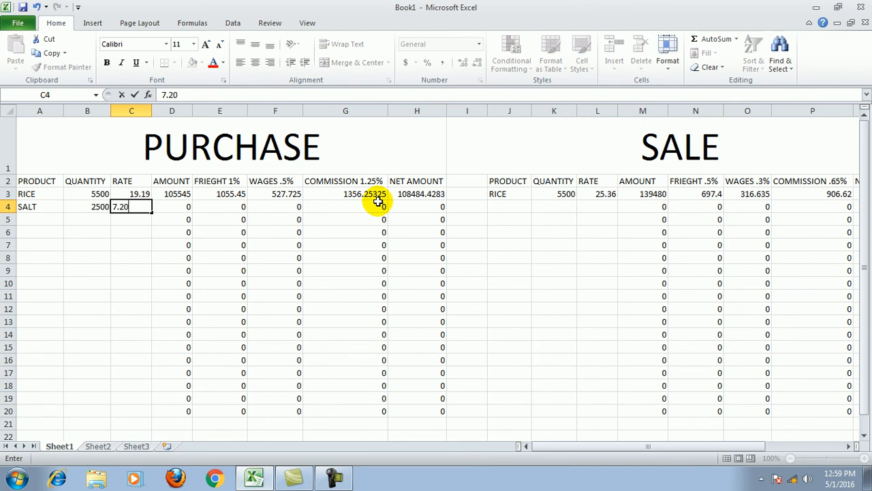
{"action": "key", "text": "Tab"}
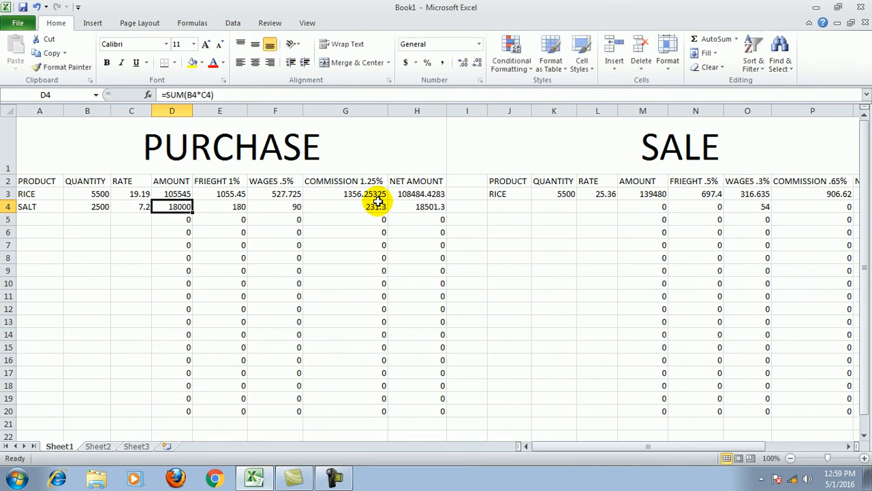
Review the salt row's purchase quantity, rate, amount, charges and net amount, cell by cell.
{"action": "left_click", "coordinate": [414, 208]}
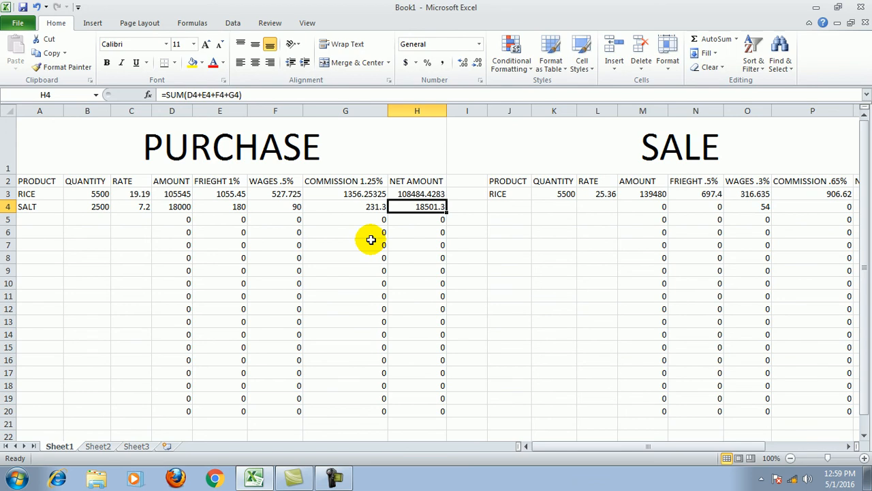
{"action": "left_click", "coordinate": [83, 209]}
{"action": "left_click", "coordinate": [135, 207]}
{"action": "left_click", "coordinate": [167, 209]}
{"action": "left_click", "coordinate": [224, 209]}
{"action": "left_click", "coordinate": [271, 205]}
{"action": "left_click", "coordinate": [345, 205]}
{"action": "left_click", "coordinate": [395, 206]}
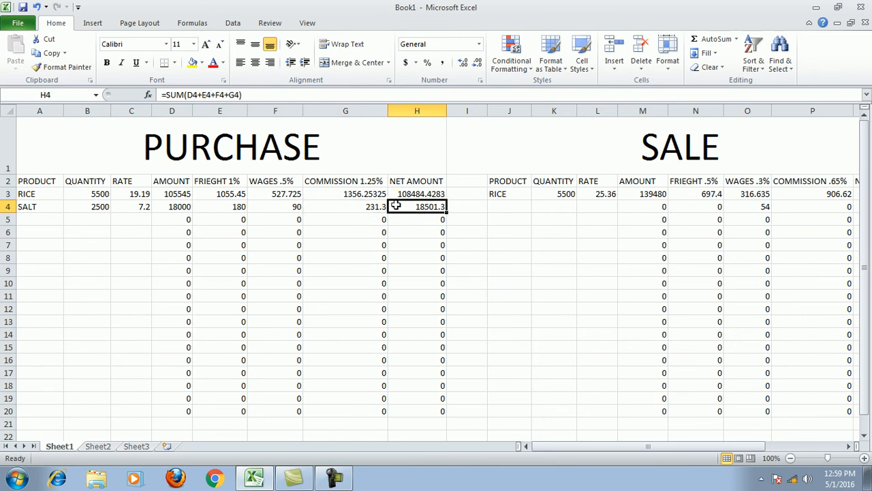
Add SALT to row 4 of the sale table with quantity 2500 and rate 10.26, and check its profit in S4.
{"action": "left_click", "coordinate": [498, 208]}
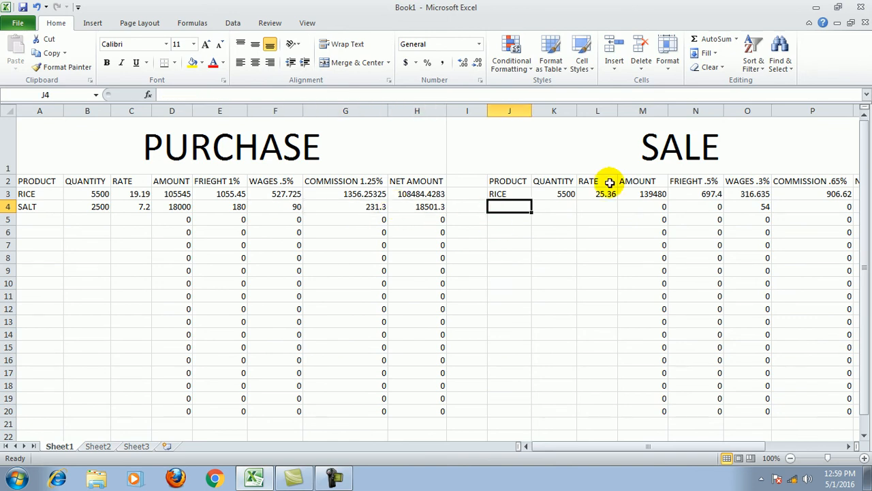
{"action": "type", "text": "SALT"}
{"action": "key", "text": "Tab"}
{"action": "type", "text": "2"}
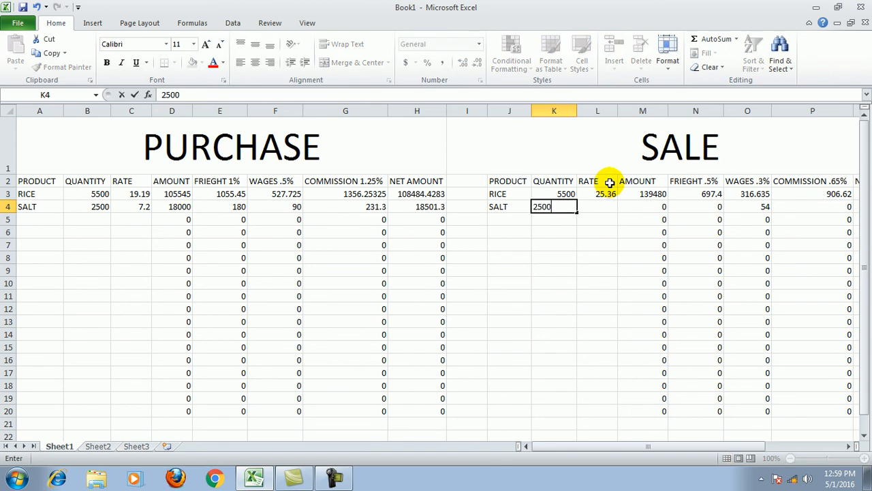
{"action": "key", "text": "Tab"}
{"action": "type", "text": "1"}
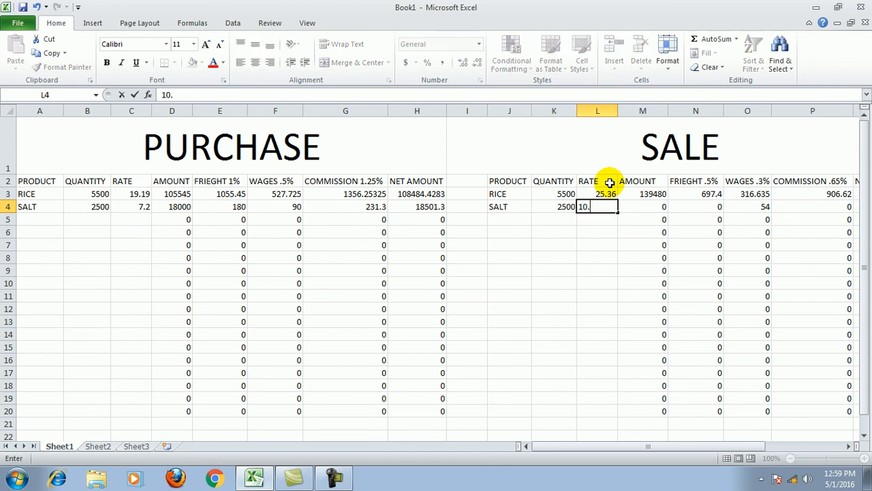
{"action": "type", "text": "0.26"}
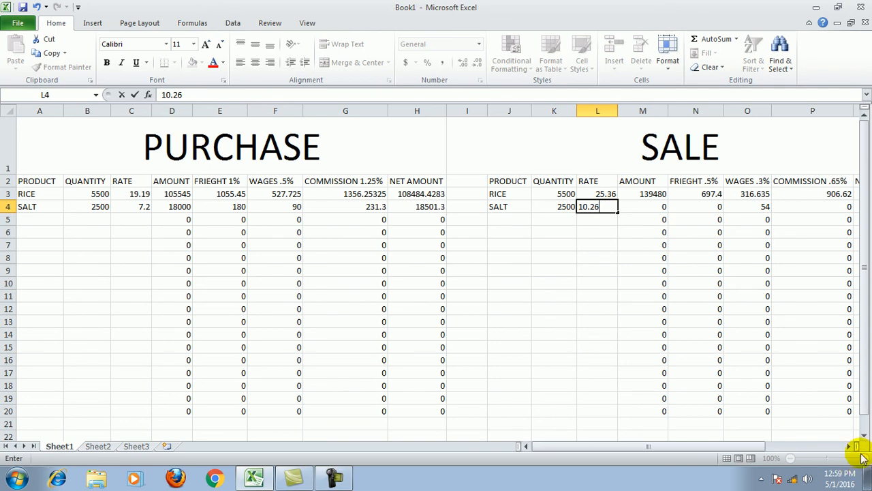
{"action": "left_click", "coordinate": [777, 398]}
{"action": "left_click", "coordinate": [848, 446]}
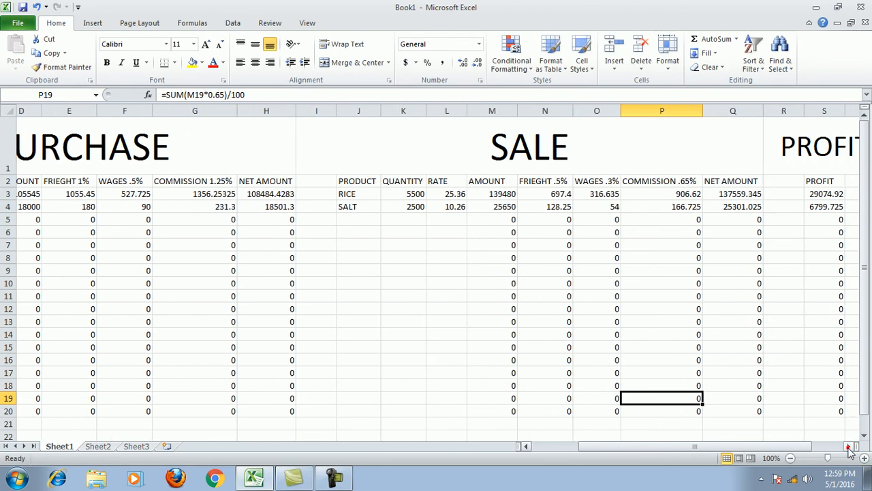
{"action": "left_click", "coordinate": [603, 207]}
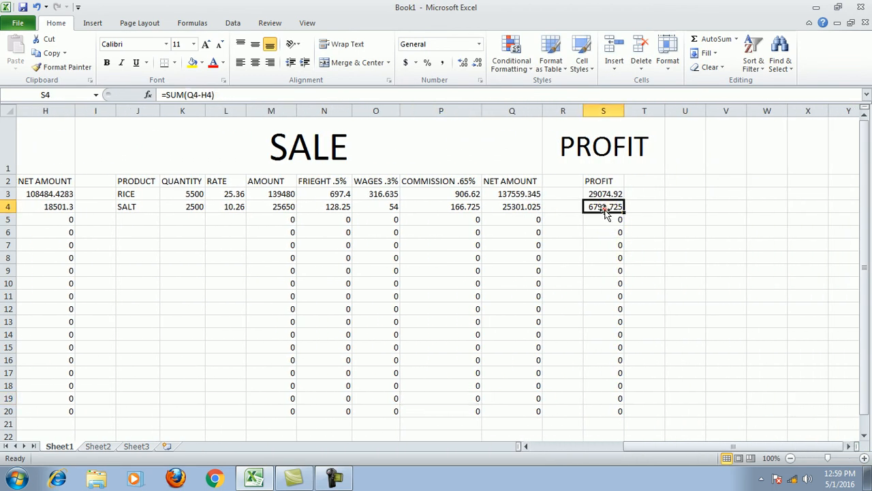
Add SUGAR to row 5 of the purchase table with quantity 15000 and rate 29.29, and check its net amount.
{"action": "left_click", "coordinate": [526, 446]}
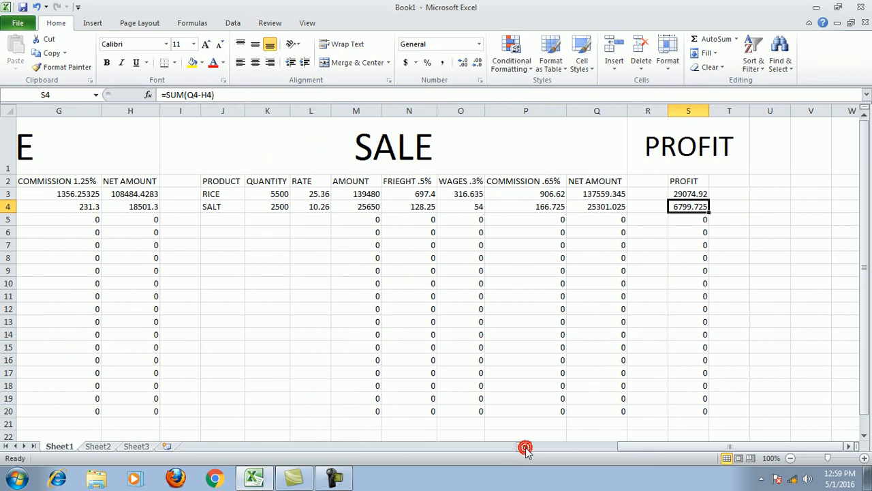
{"action": "left_click", "coordinate": [526, 446]}
{"action": "left_click", "coordinate": [526, 447]}
{"action": "left_click", "coordinate": [525, 446]}
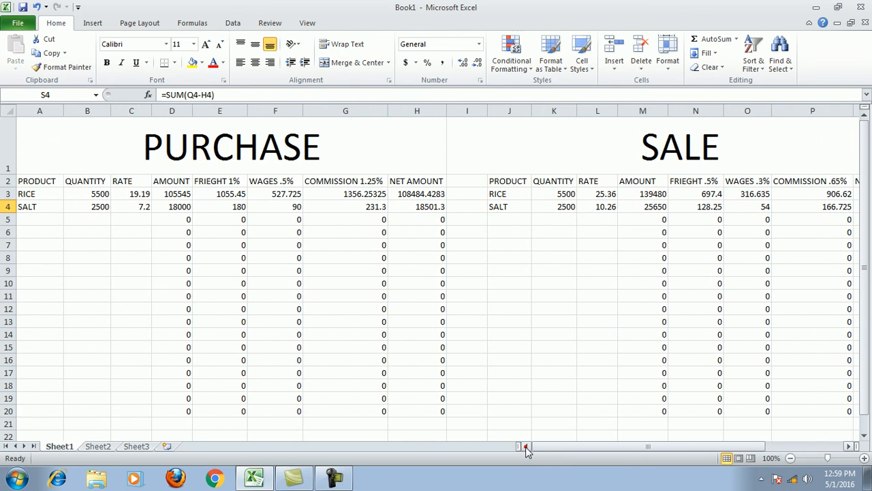
{"action": "left_click", "coordinate": [39, 219]}
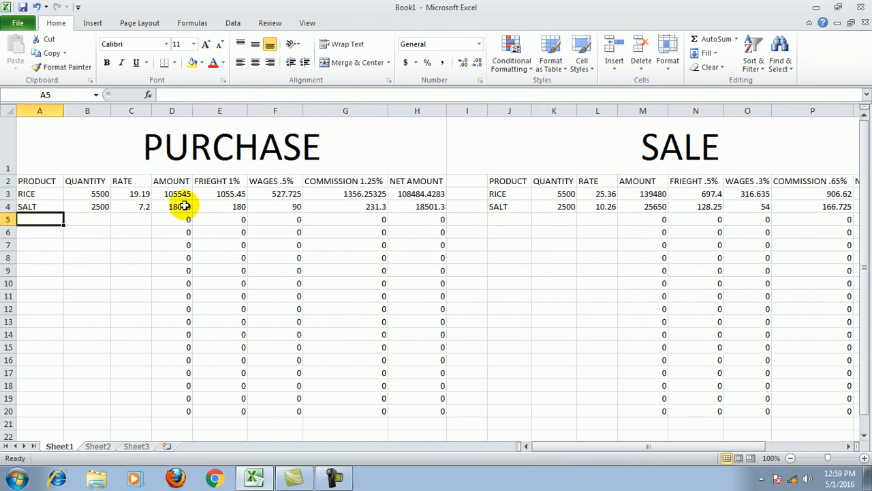
{"action": "type", "text": "SUGA"}
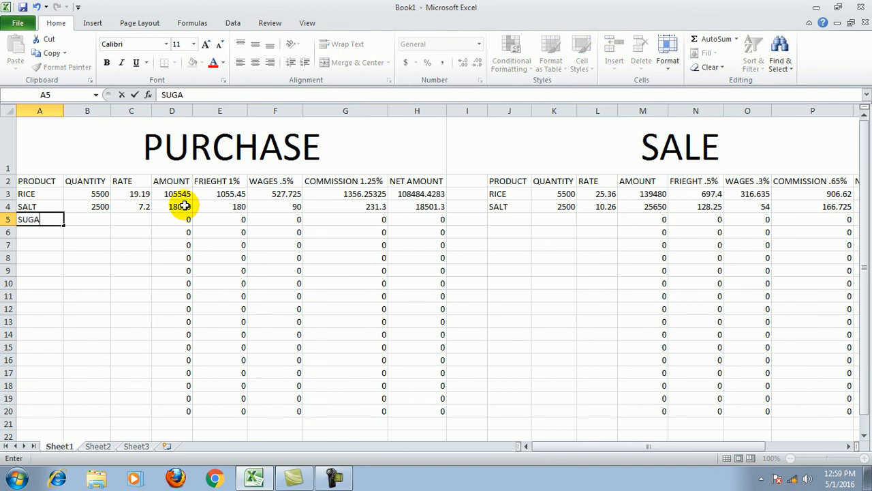
{"action": "type", "text": "R"}
{"action": "key", "text": "Tab"}
{"action": "type", "text": "1"}
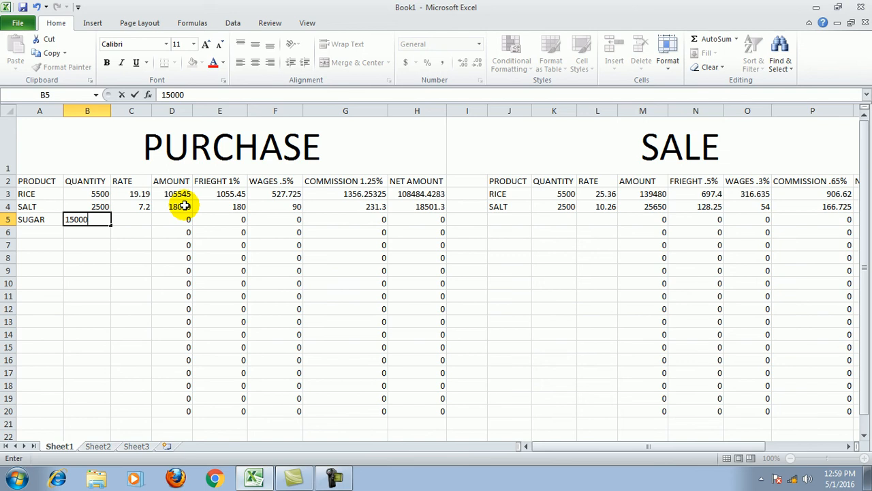
{"action": "key", "text": "Tab"}
{"action": "type", "text": "2"}
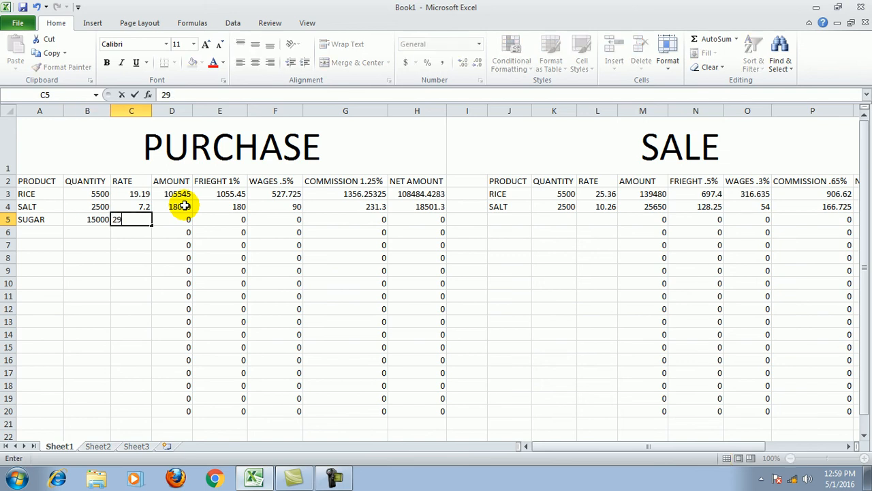
{"action": "type", "text": "9.29"}
{"action": "key", "text": "Tab"}
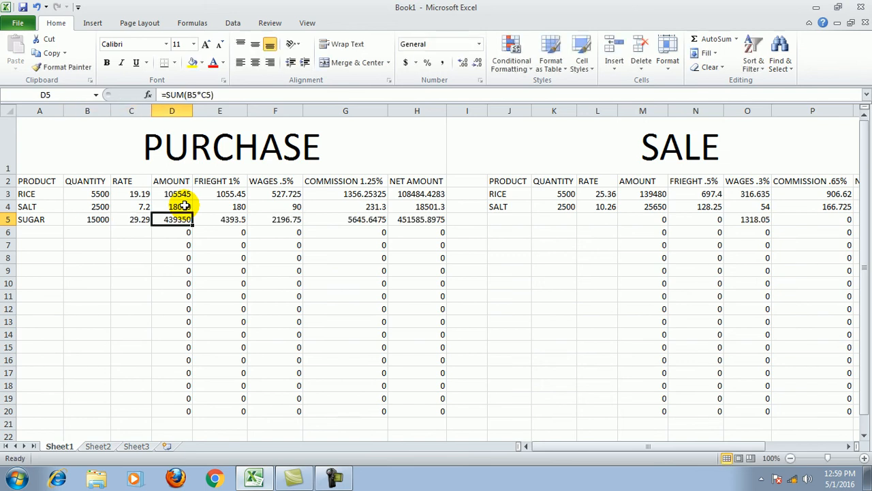
{"action": "left_click", "coordinate": [412, 219]}
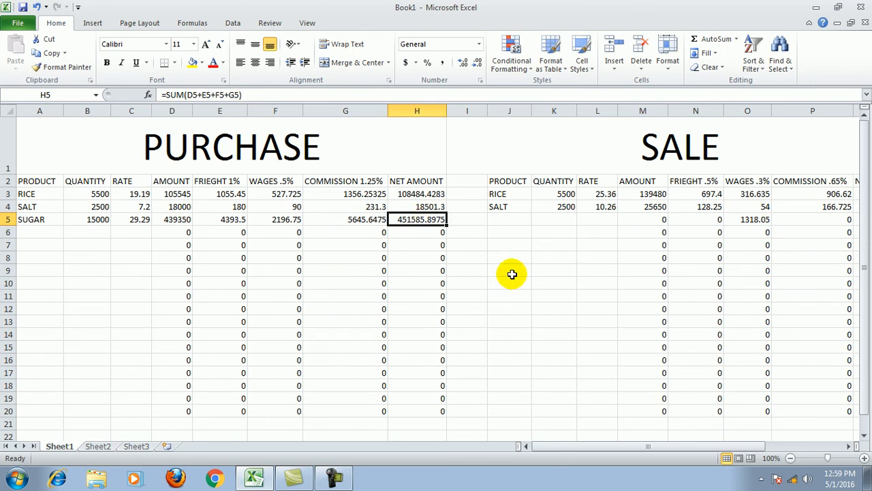
Add SUGAR to row 5 of the sale table with quantity 15000 and rate 31.23, and check its profit in S5.
{"action": "left_click", "coordinate": [497, 218]}
{"action": "type", "text": "SUGAR"}
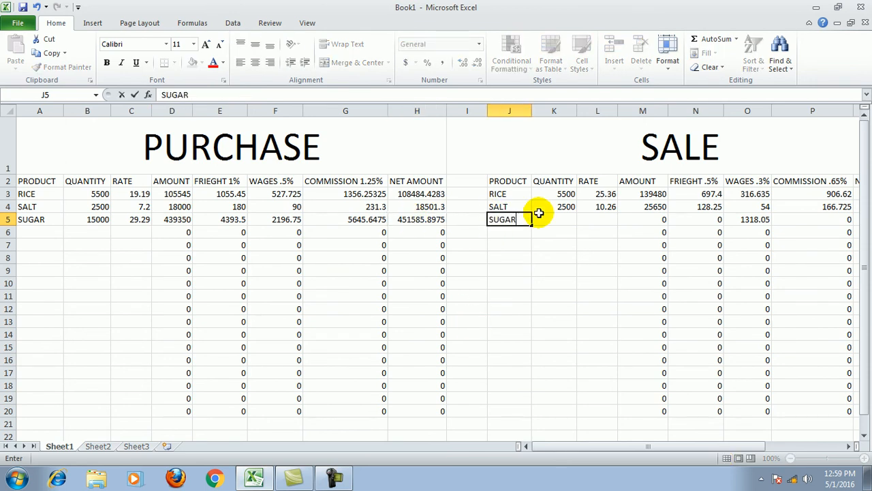
{"action": "left_click", "coordinate": [539, 216]}
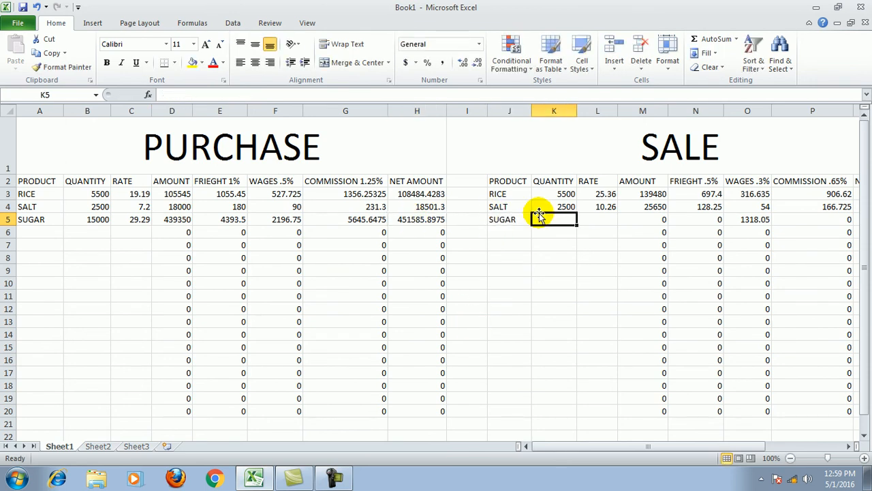
{"action": "type", "text": "15000"}
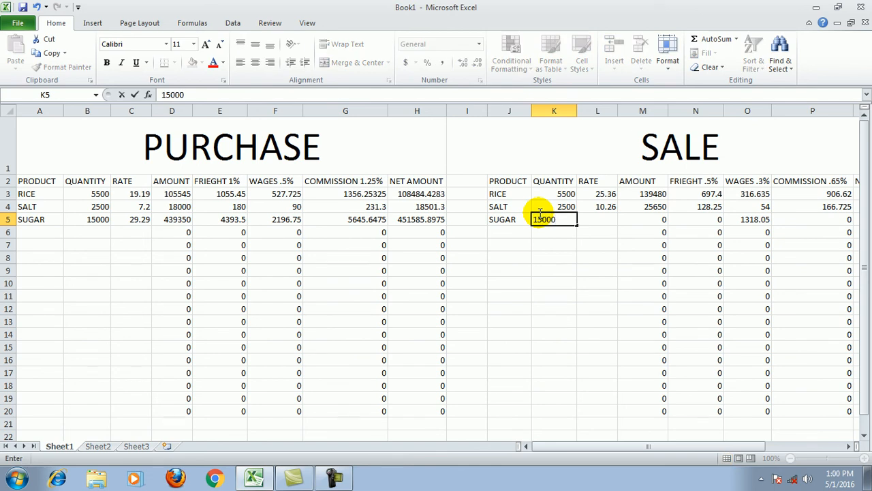
{"action": "key", "text": "Tab"}
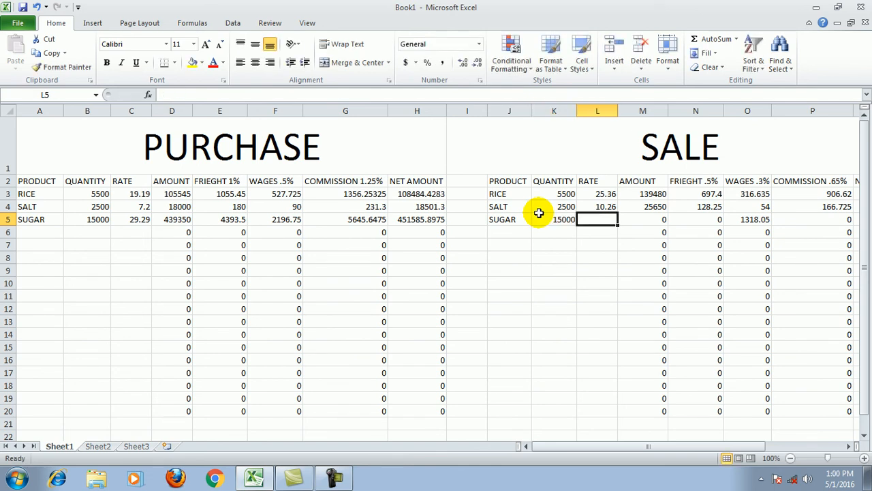
{"action": "type", "text": "31.23"}
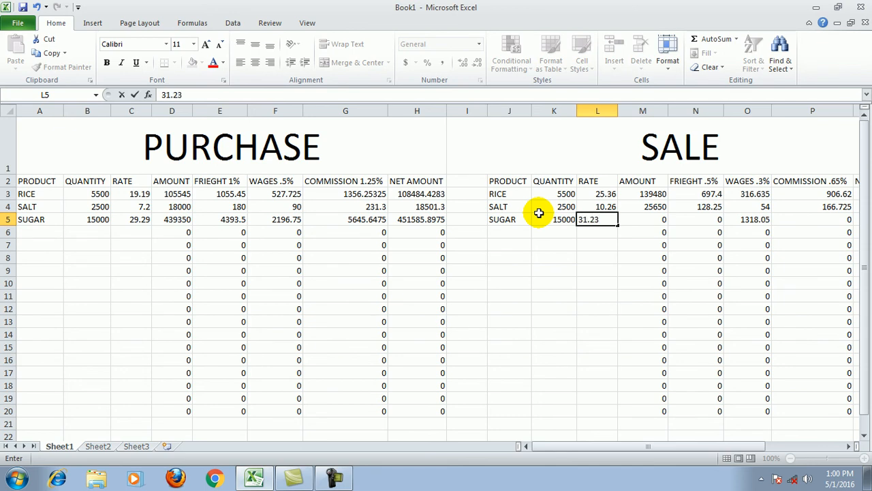
{"action": "key", "text": "Tab"}
{"action": "left_click", "coordinate": [850, 446]}
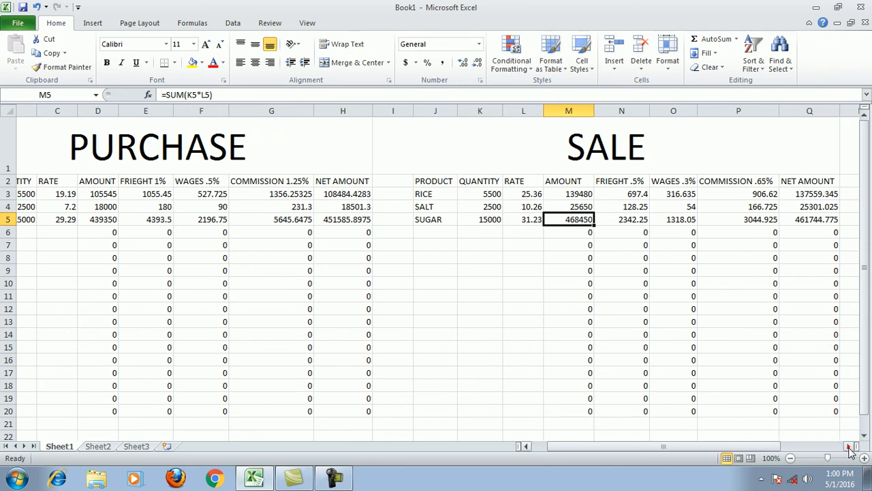
{"action": "left_click", "coordinate": [849, 447]}
{"action": "left_click", "coordinate": [849, 447]}
{"action": "left_click", "coordinate": [850, 446]}
{"action": "left_click", "coordinate": [849, 446]}
{"action": "left_click", "coordinate": [741, 218]}
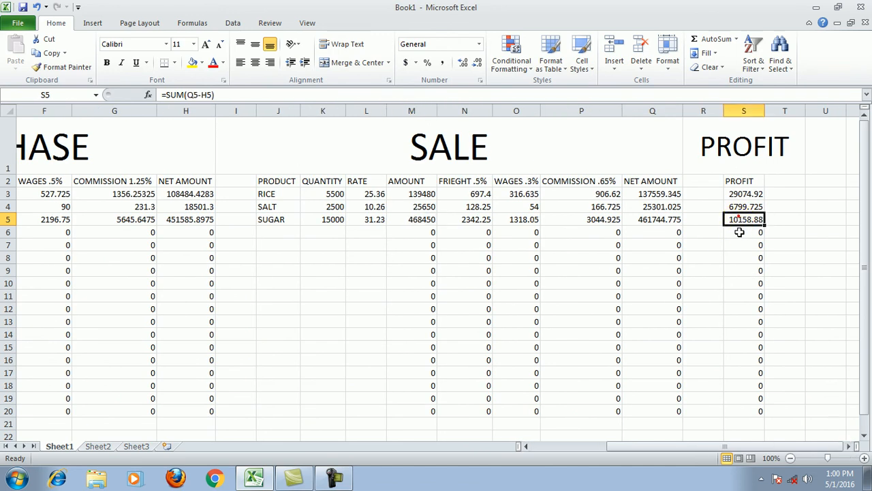
{"action": "left_click_drag", "start_coordinate": [618, 448], "coordinate": [533, 446]}
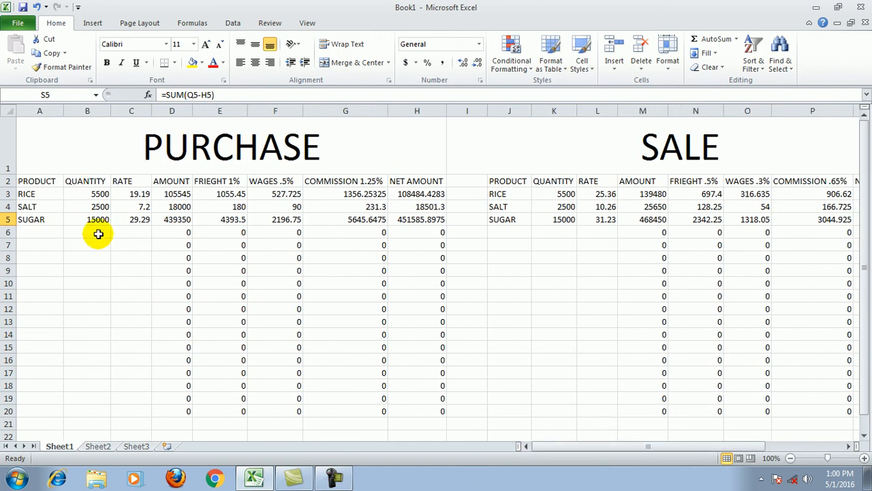
{"action": "left_click", "coordinate": [27, 233]}
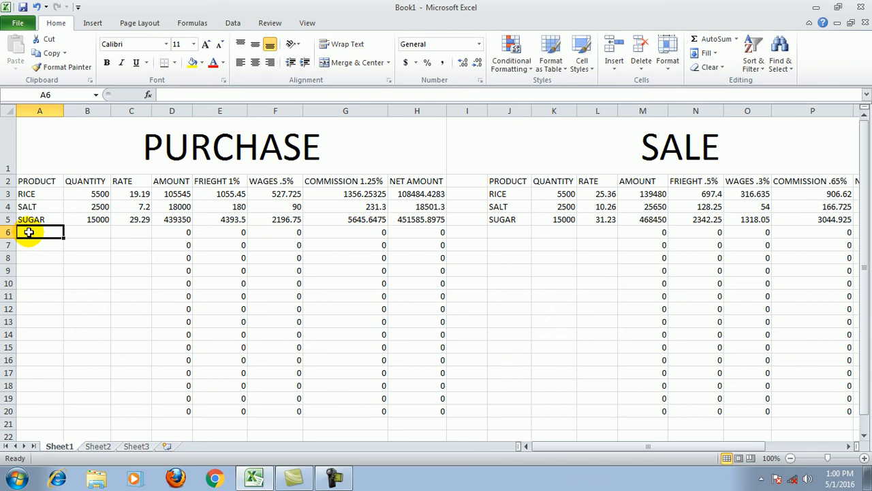
{"action": "left_click", "coordinate": [75, 268]}
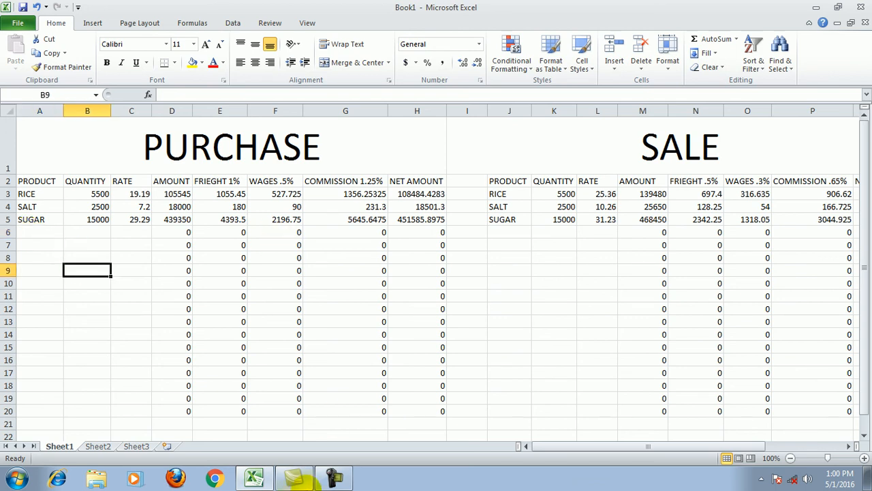
{"action": "left_click", "coordinate": [295, 477]}
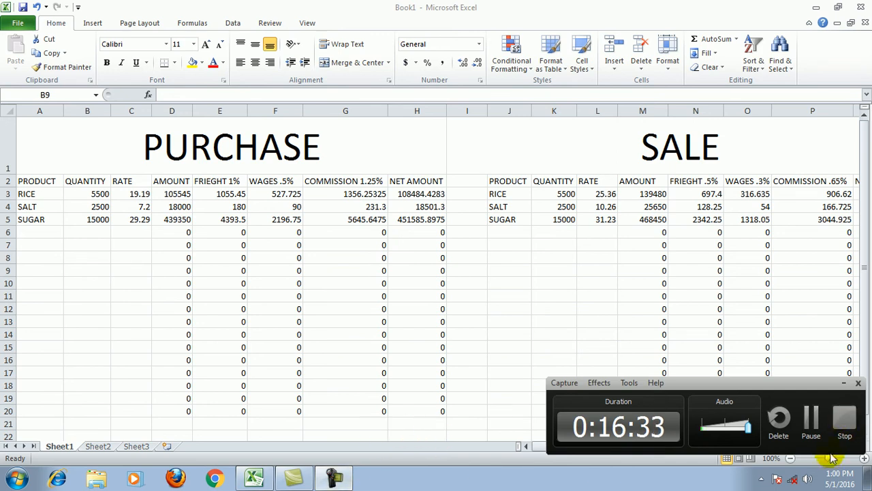